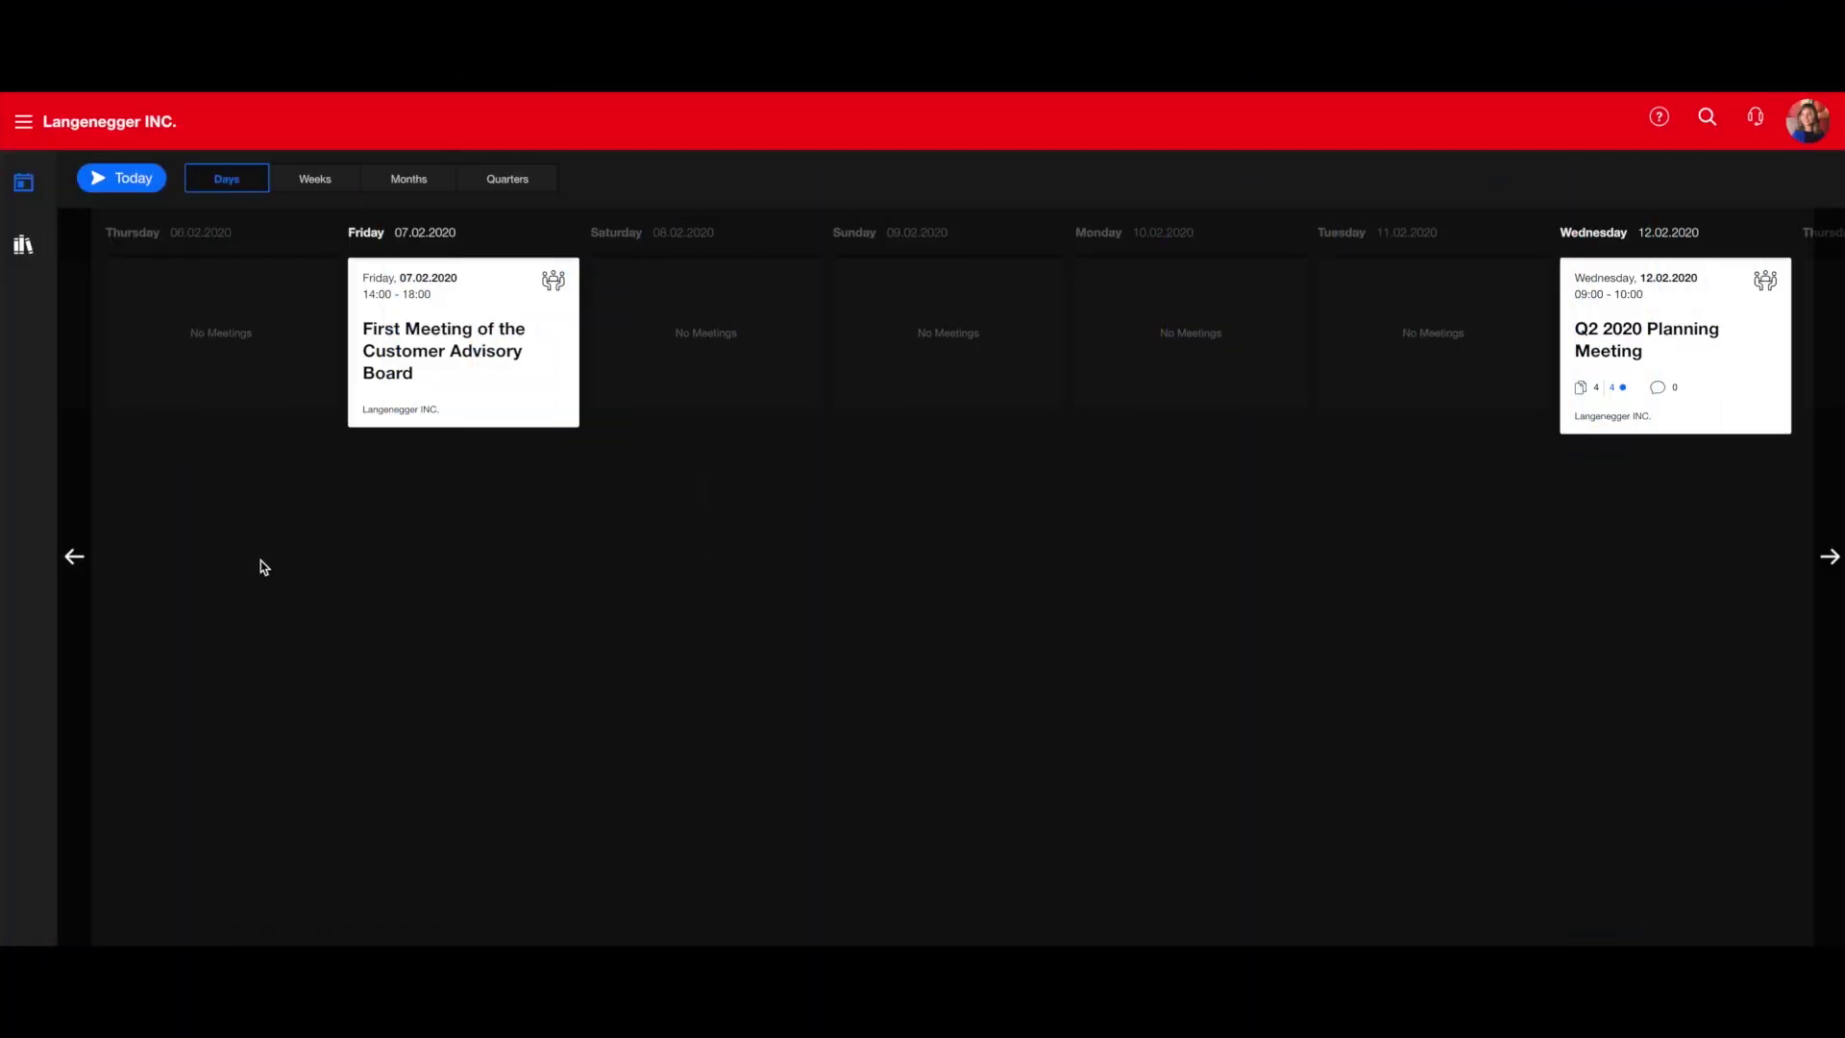
Step the calendar back and forward a day, then view it by week, month and quarter
click(74, 557)
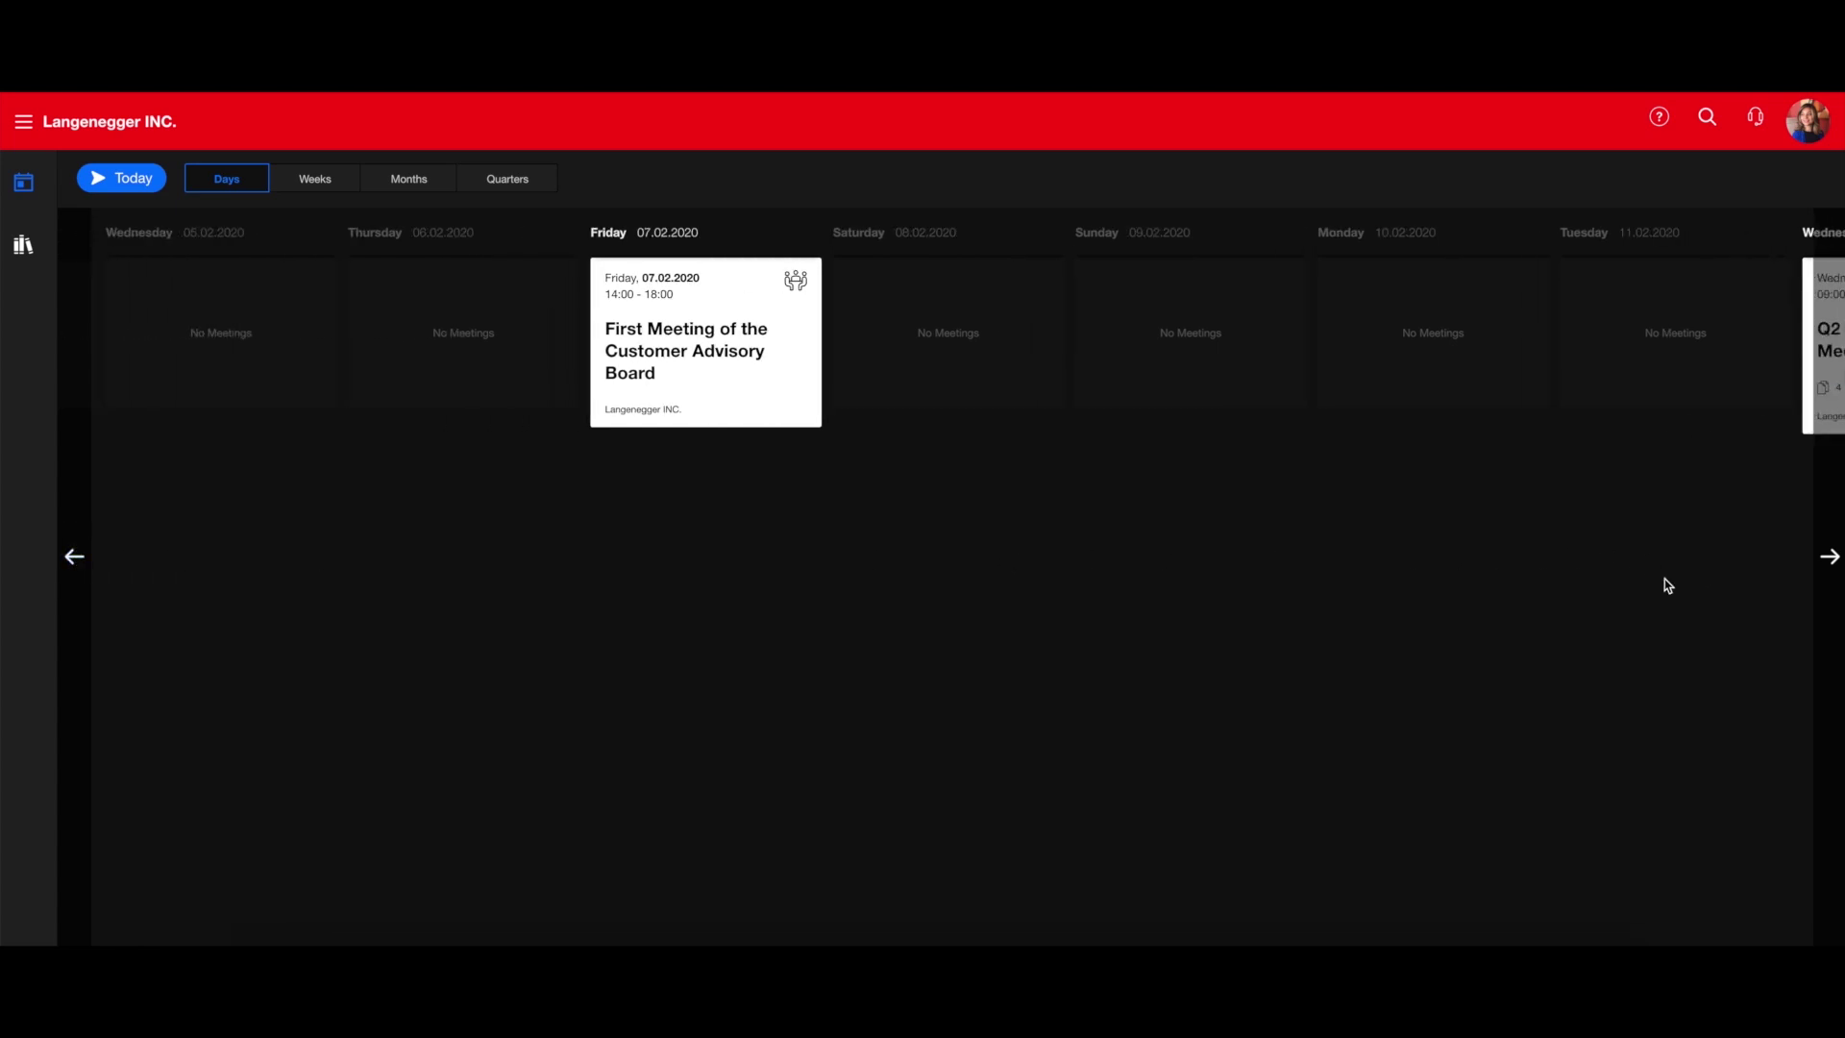
click(1828, 554)
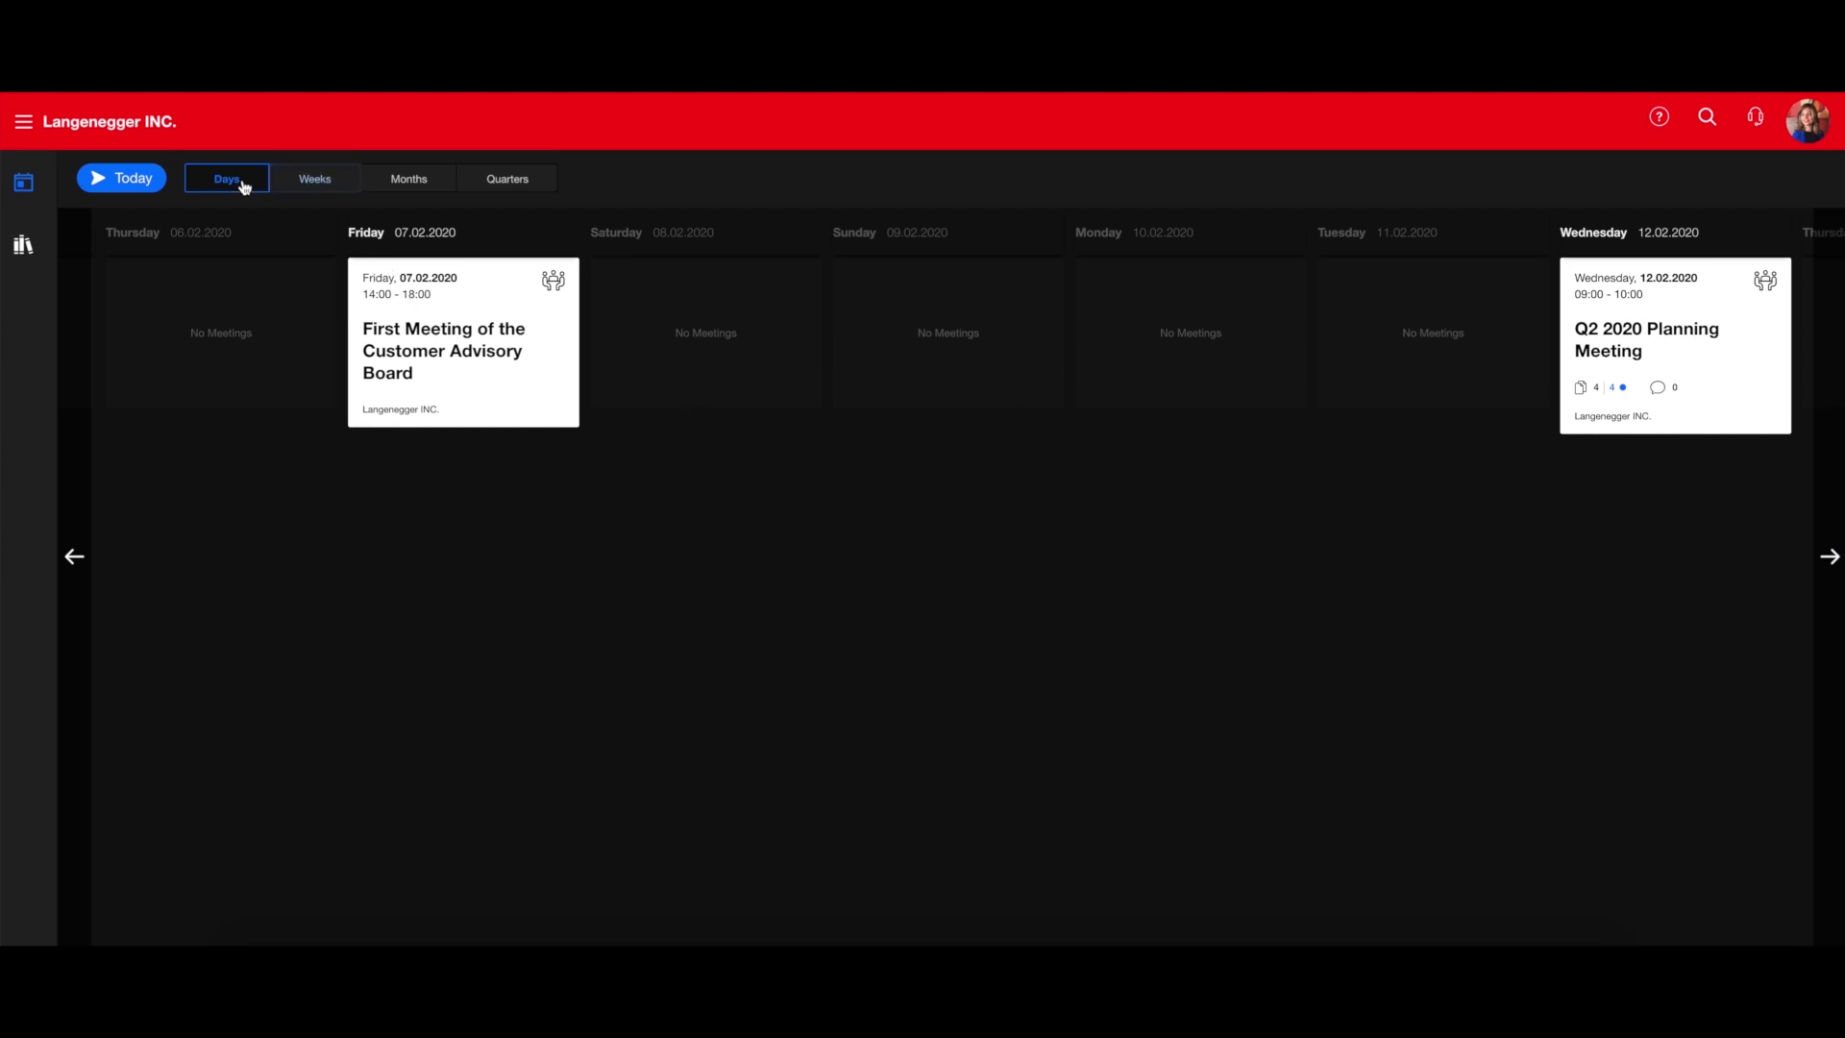
click(329, 185)
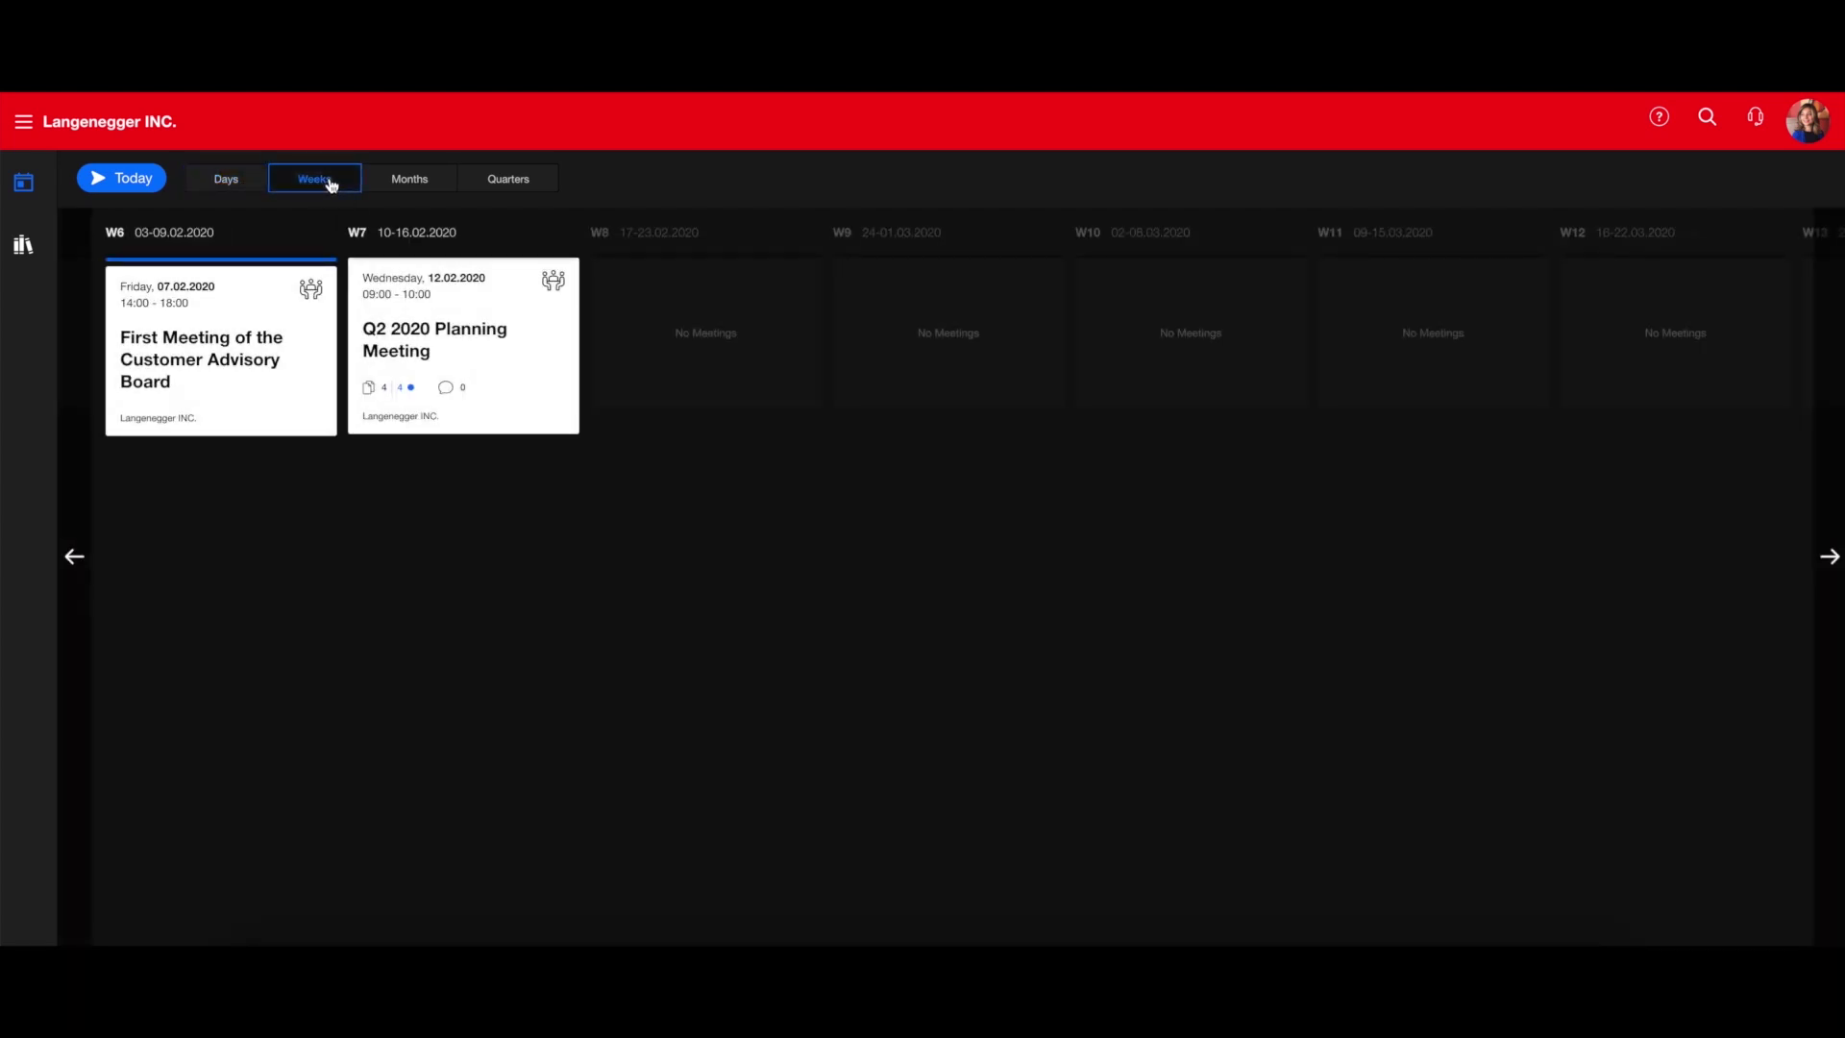
click(420, 183)
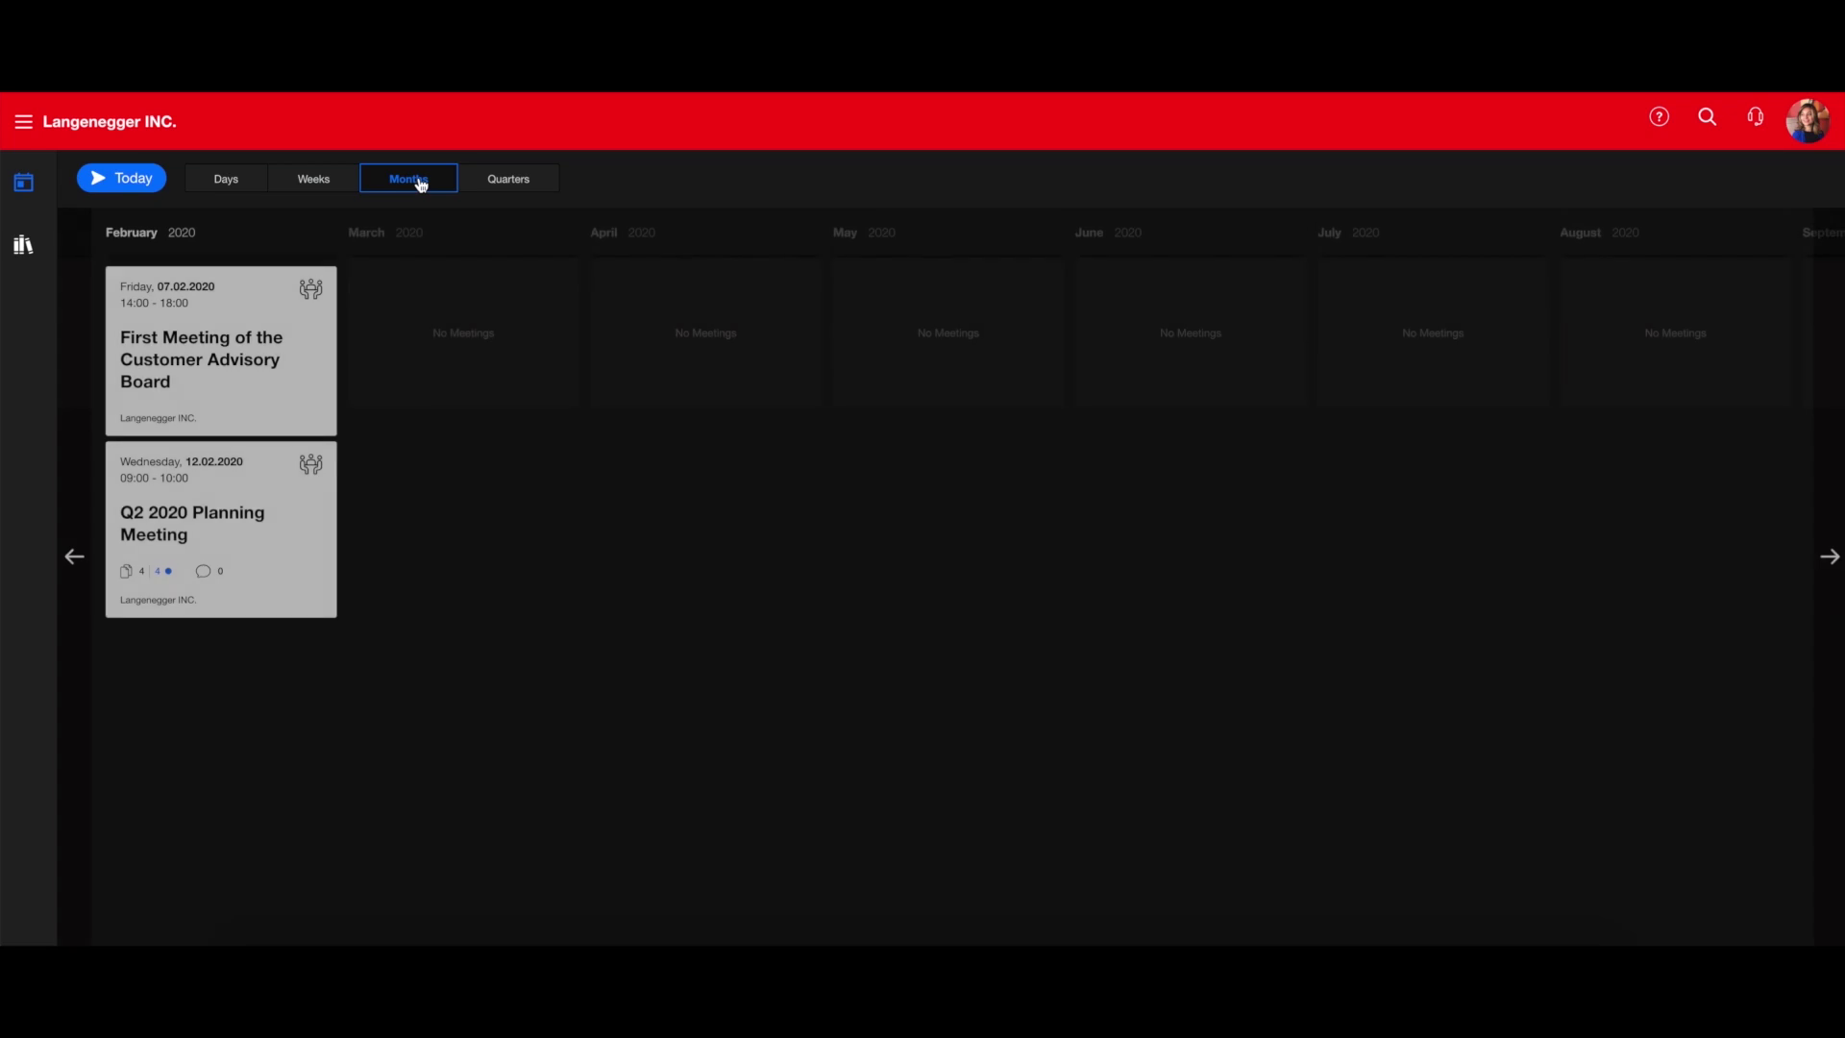
click(509, 182)
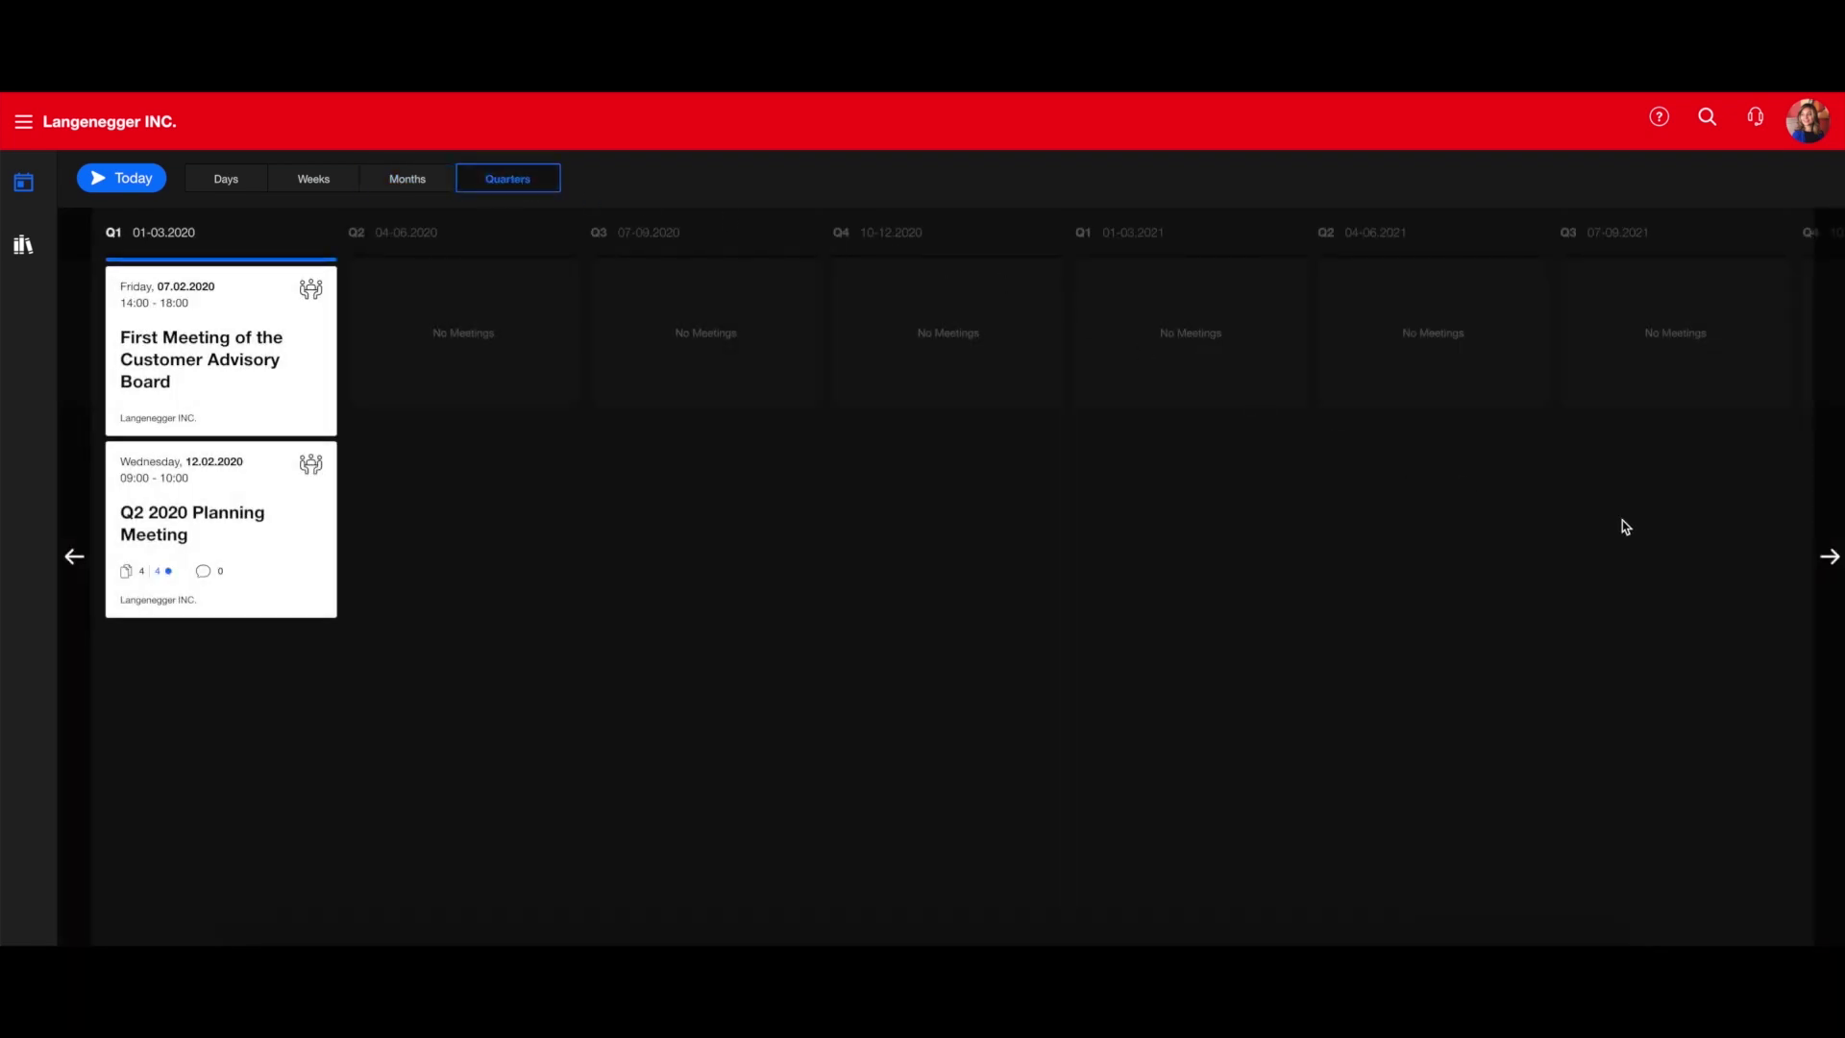
Advance one quarter, return to today, and open the Q2 2020 Planning Meeting
click(1829, 556)
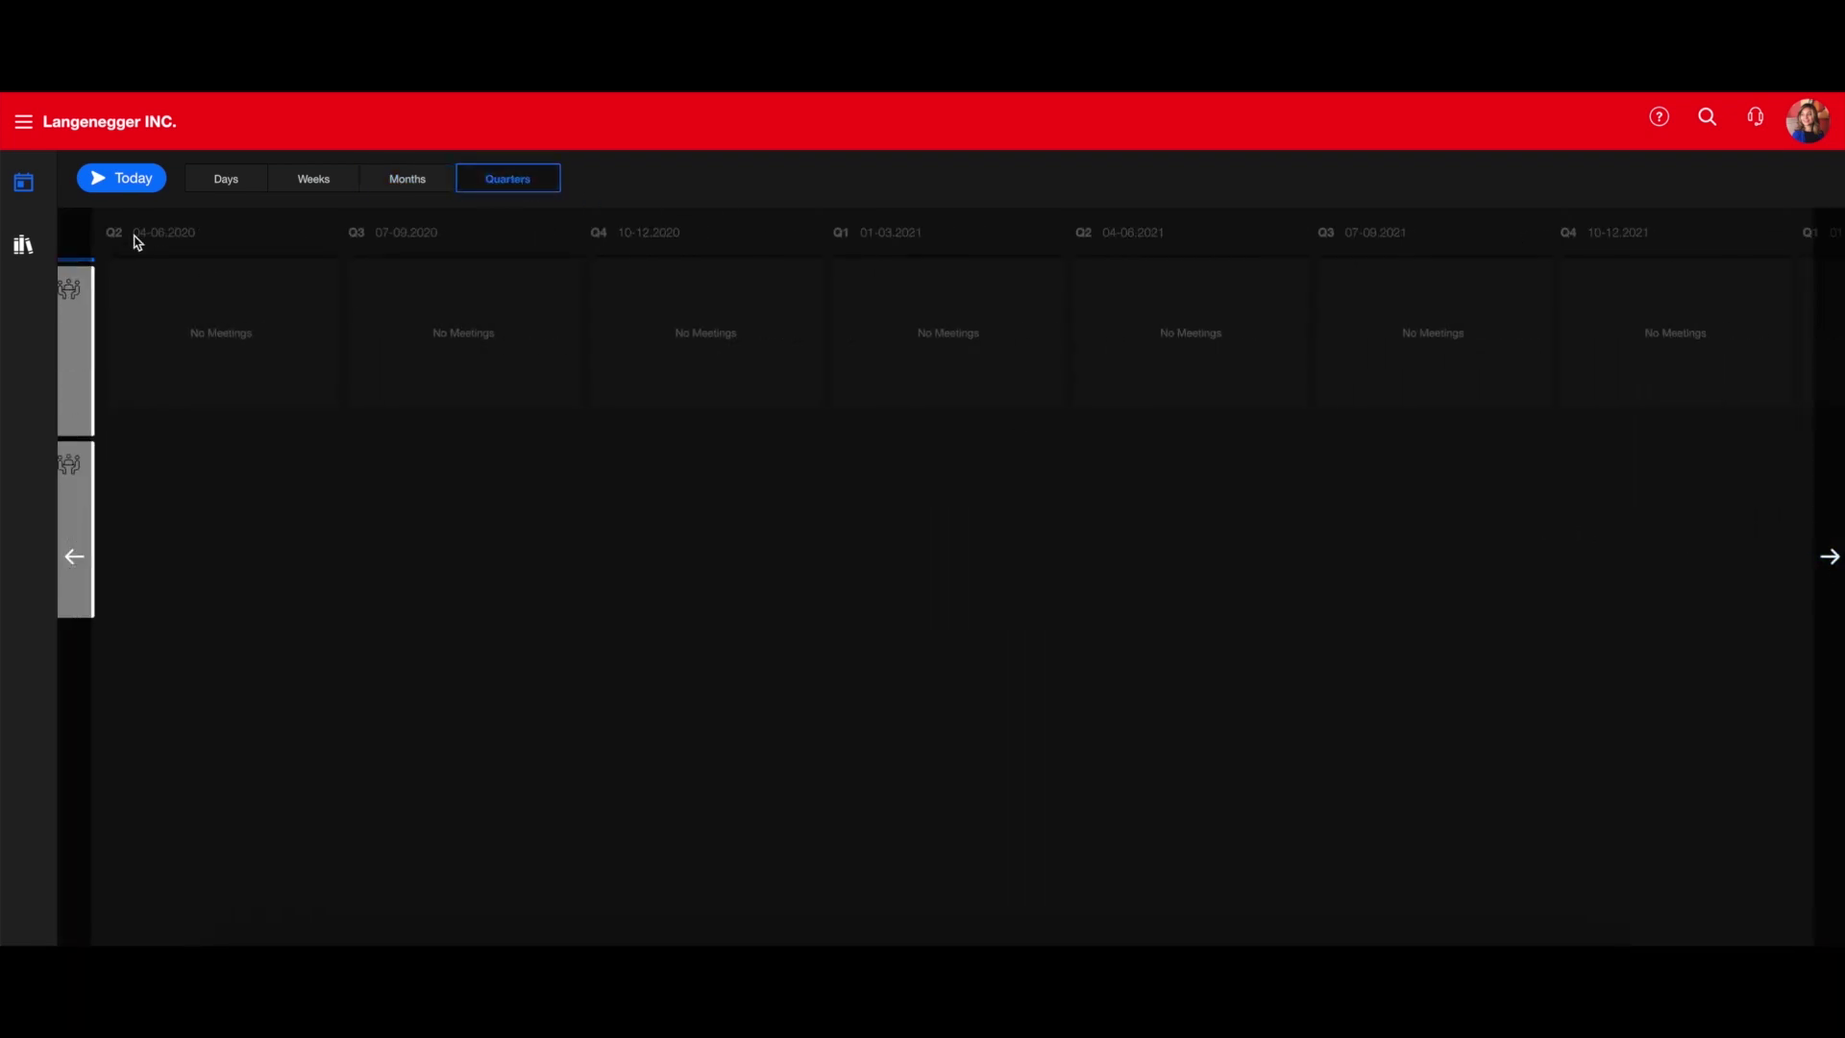
click(118, 182)
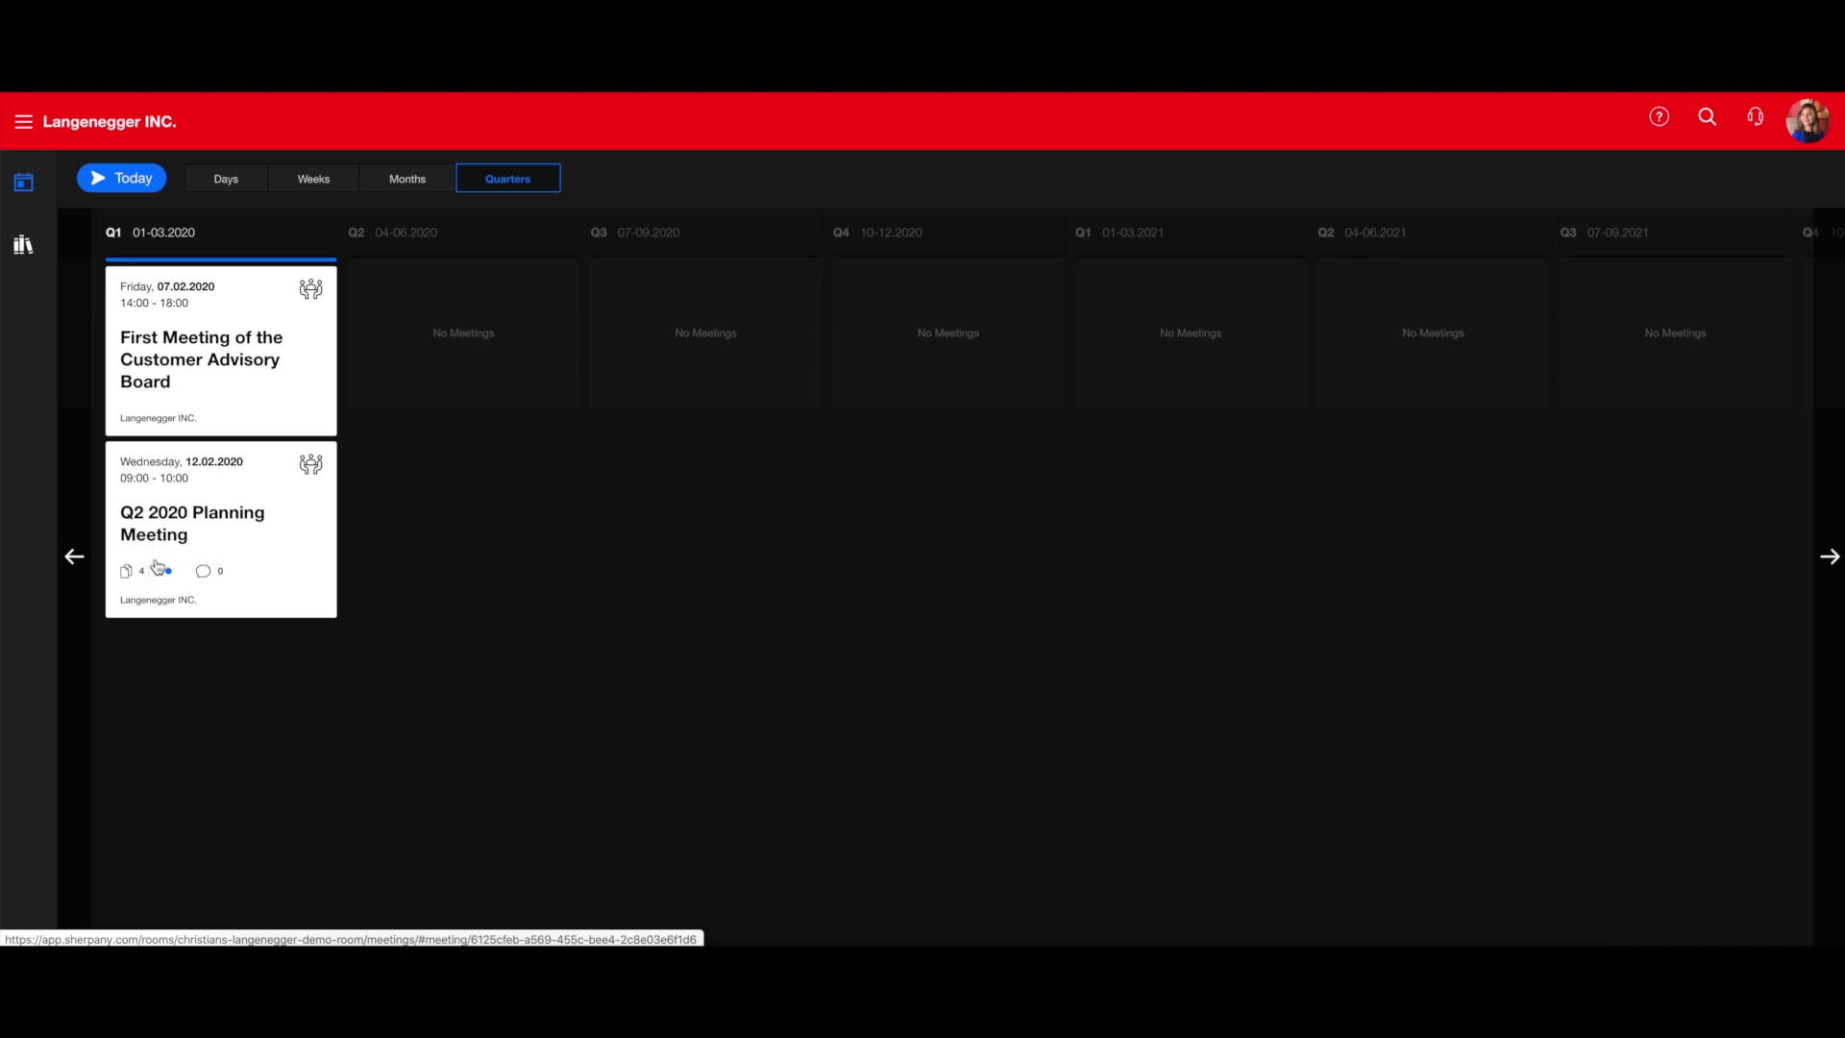
click(279, 567)
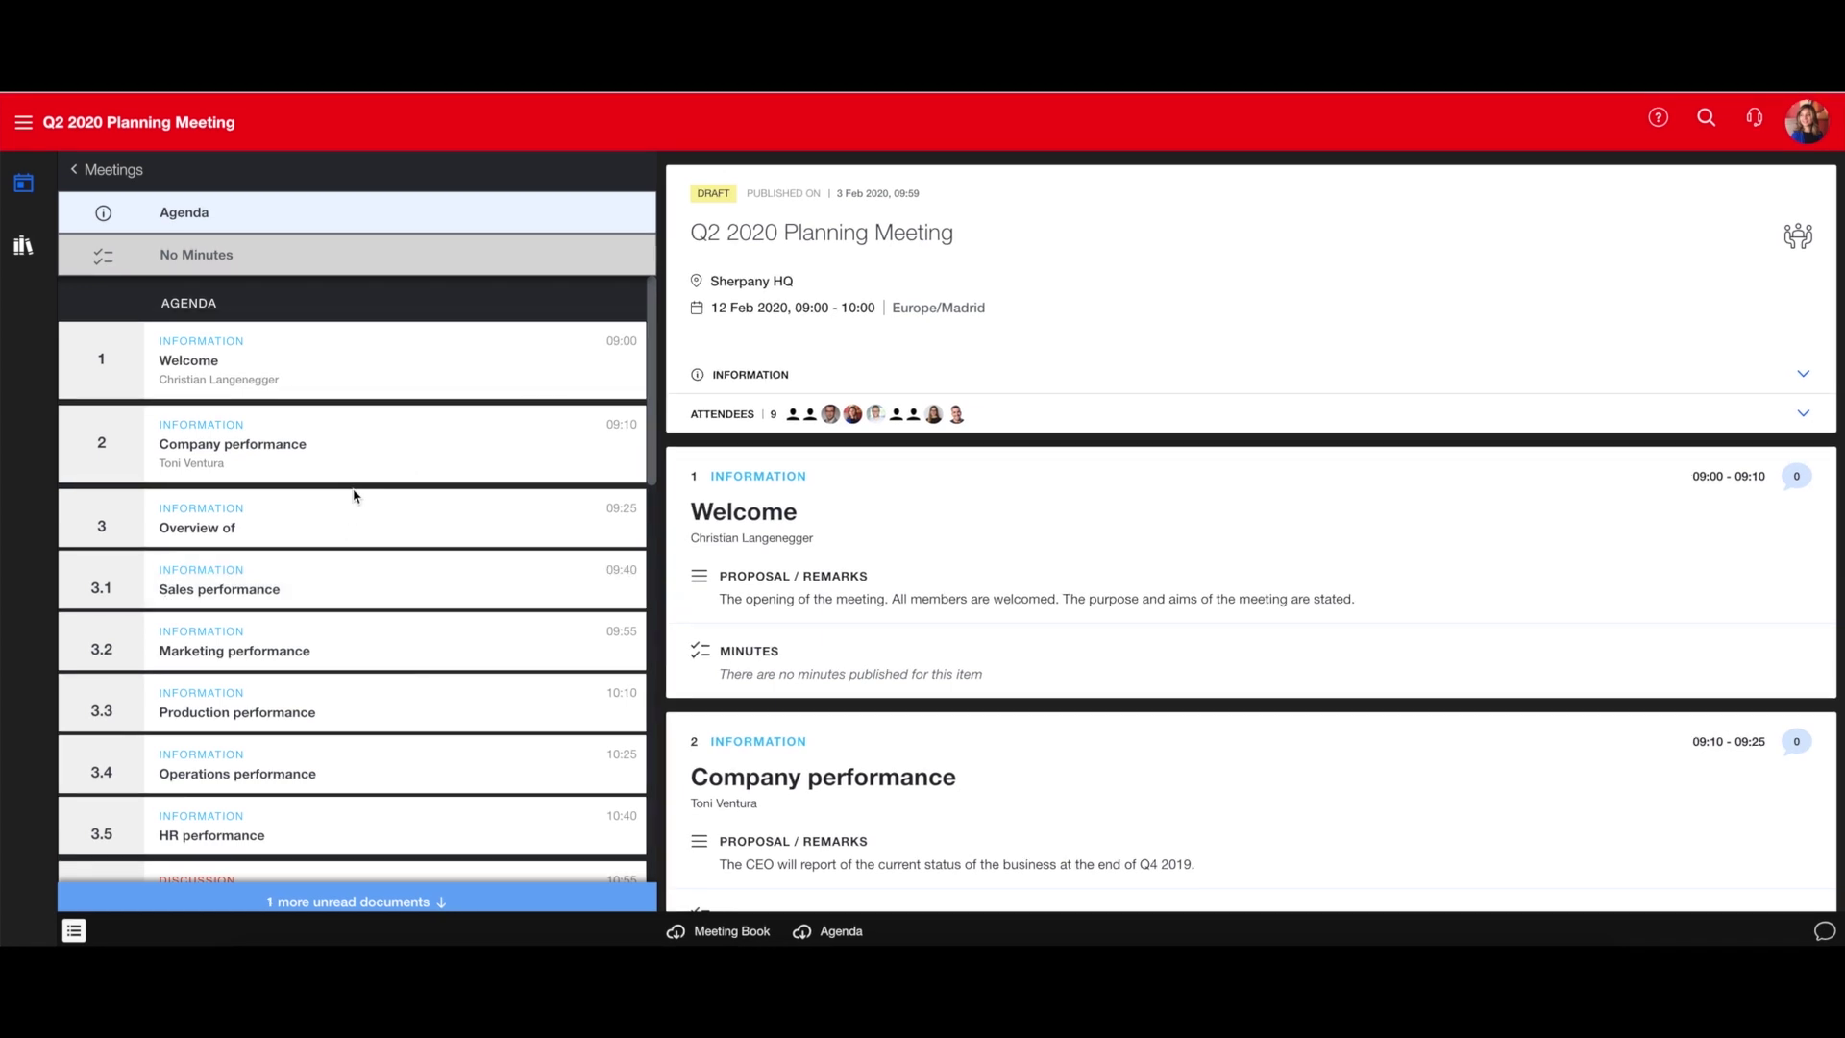
Scroll the agenda down to item 12, Security reporting, and its Security document
scroll(310, 715, down, 3)
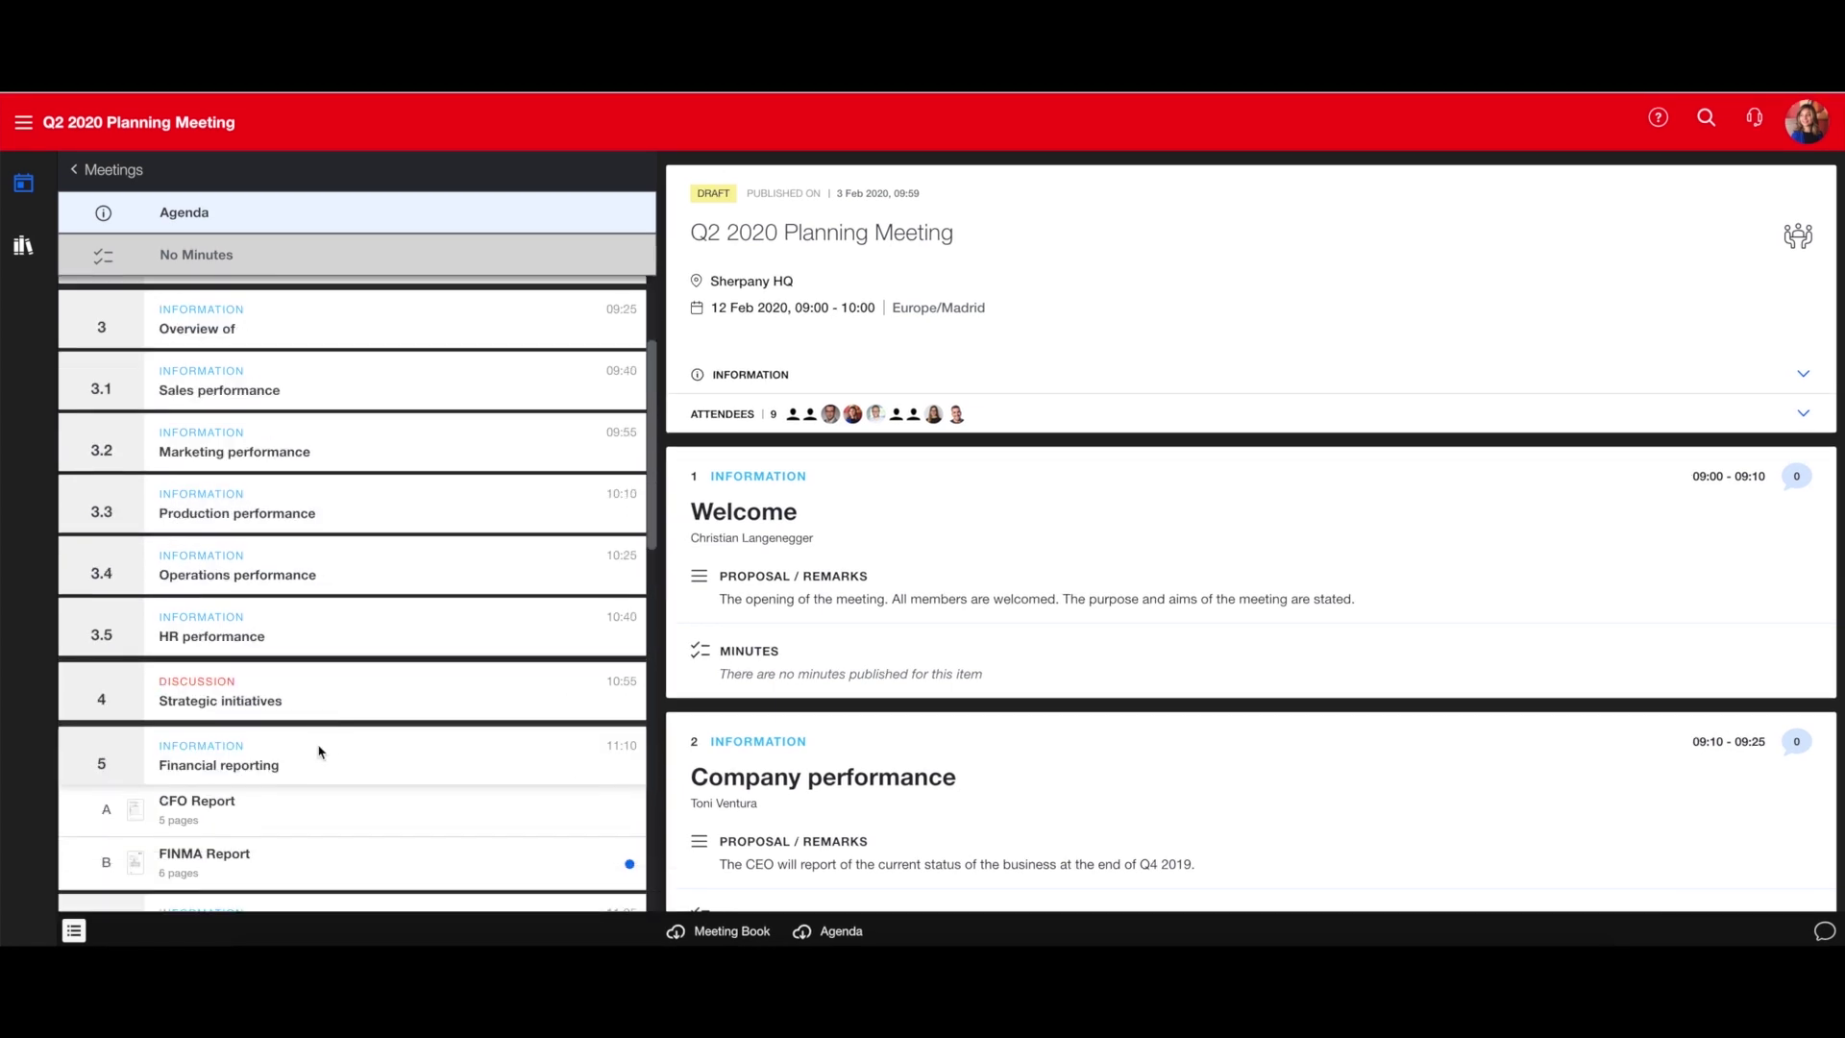
scroll(317, 746, down, 3)
scroll(317, 746, down, 5)
scroll(320, 751, down, 1)
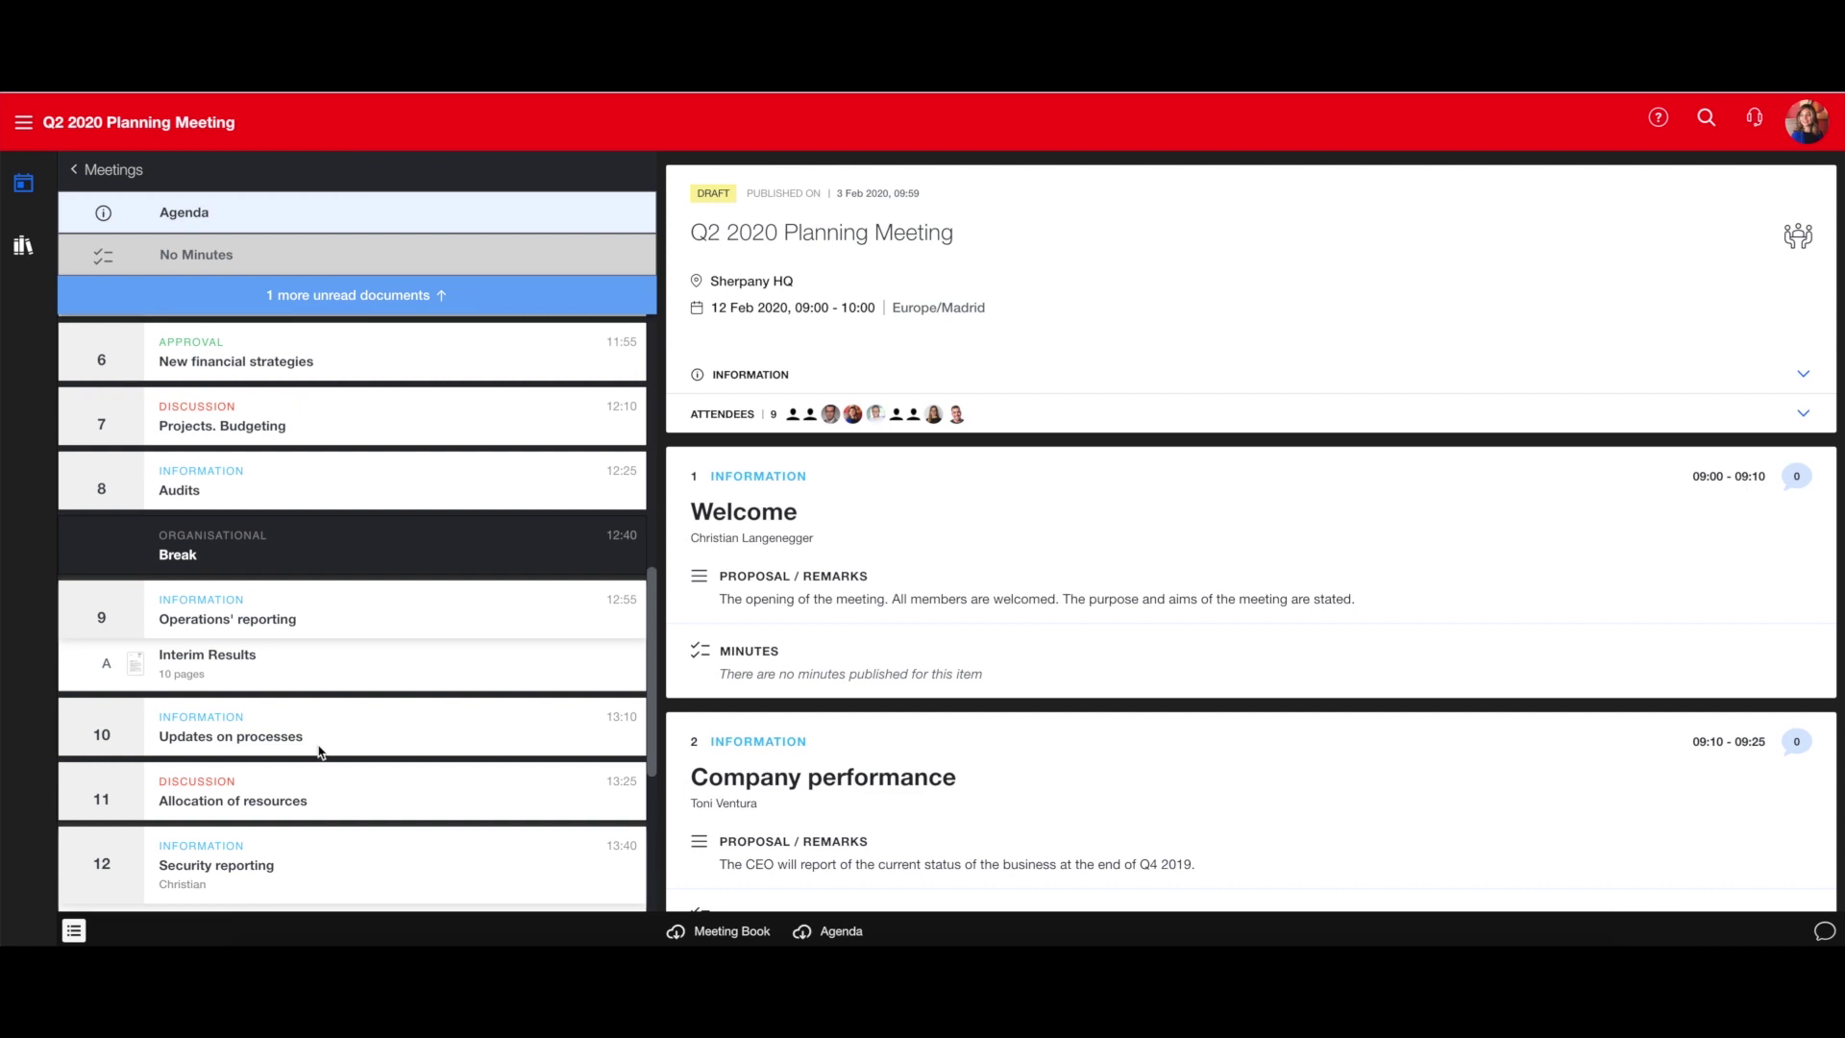
scroll(320, 751, up, 1)
scroll(320, 751, down, 2)
scroll(320, 752, down, 2)
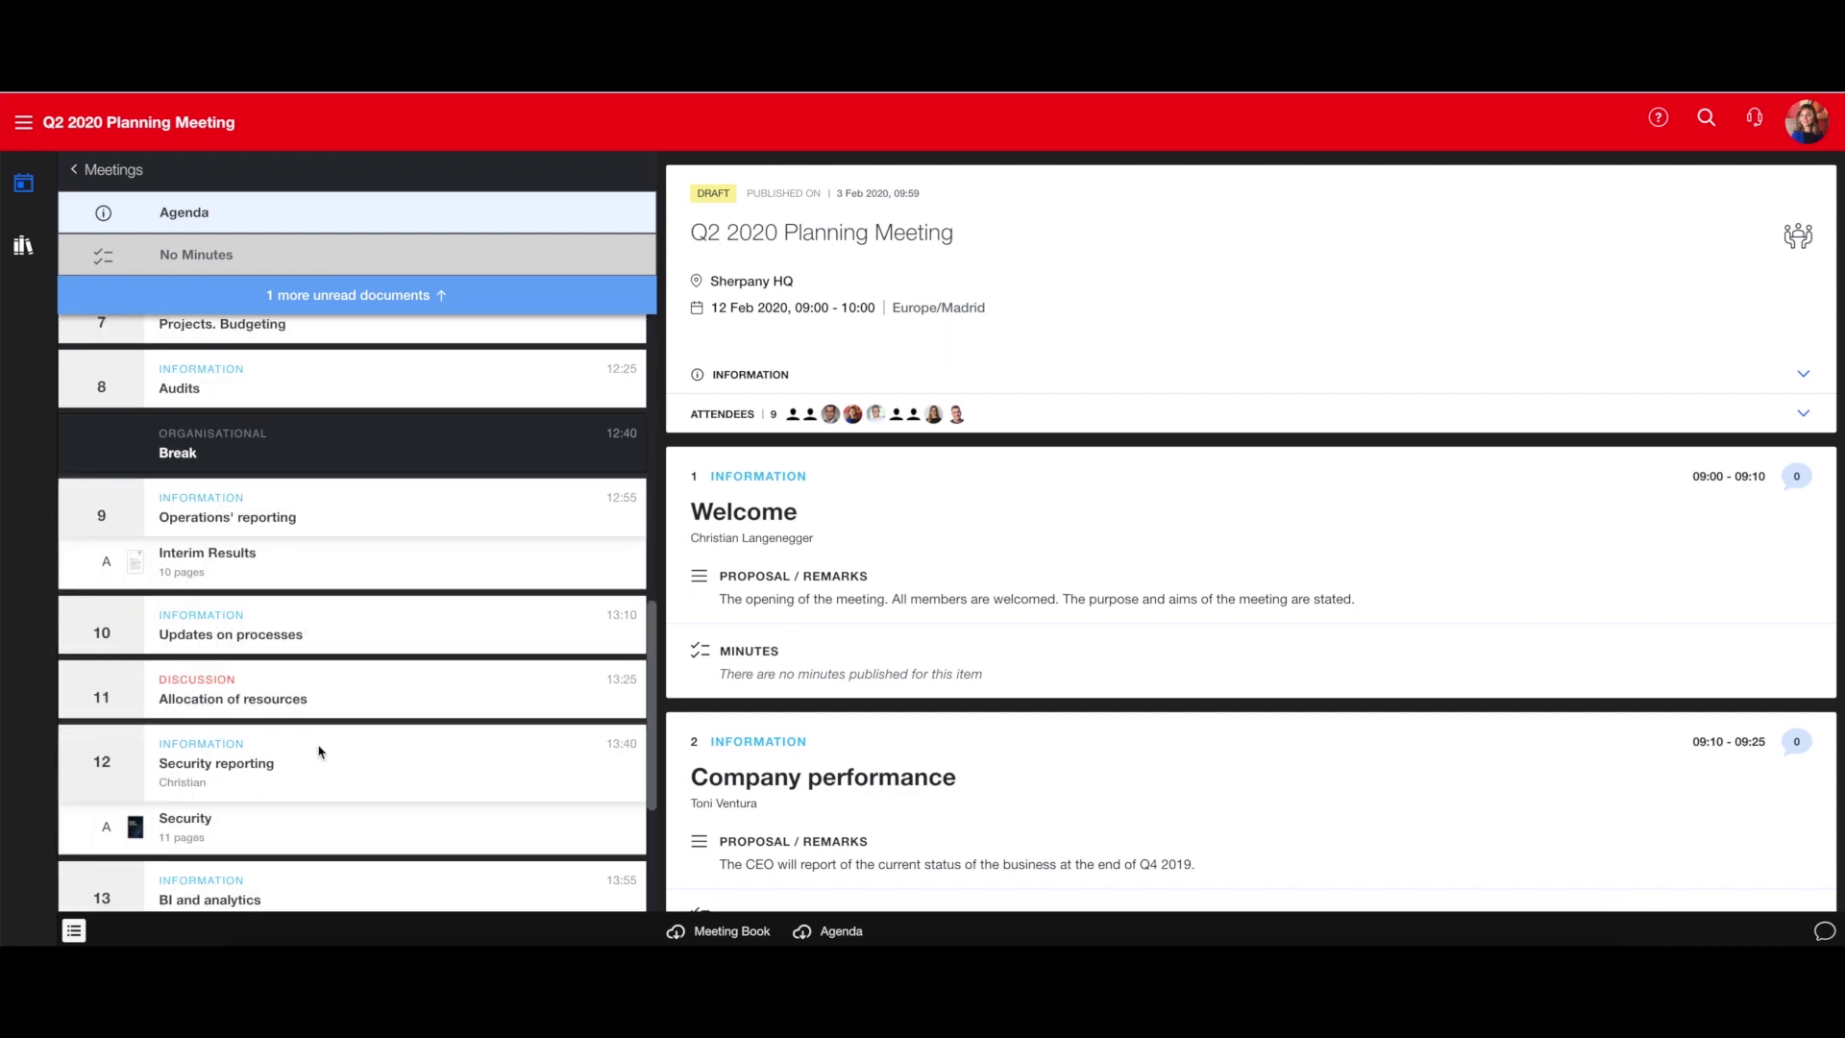
scroll(320, 751, down, 2)
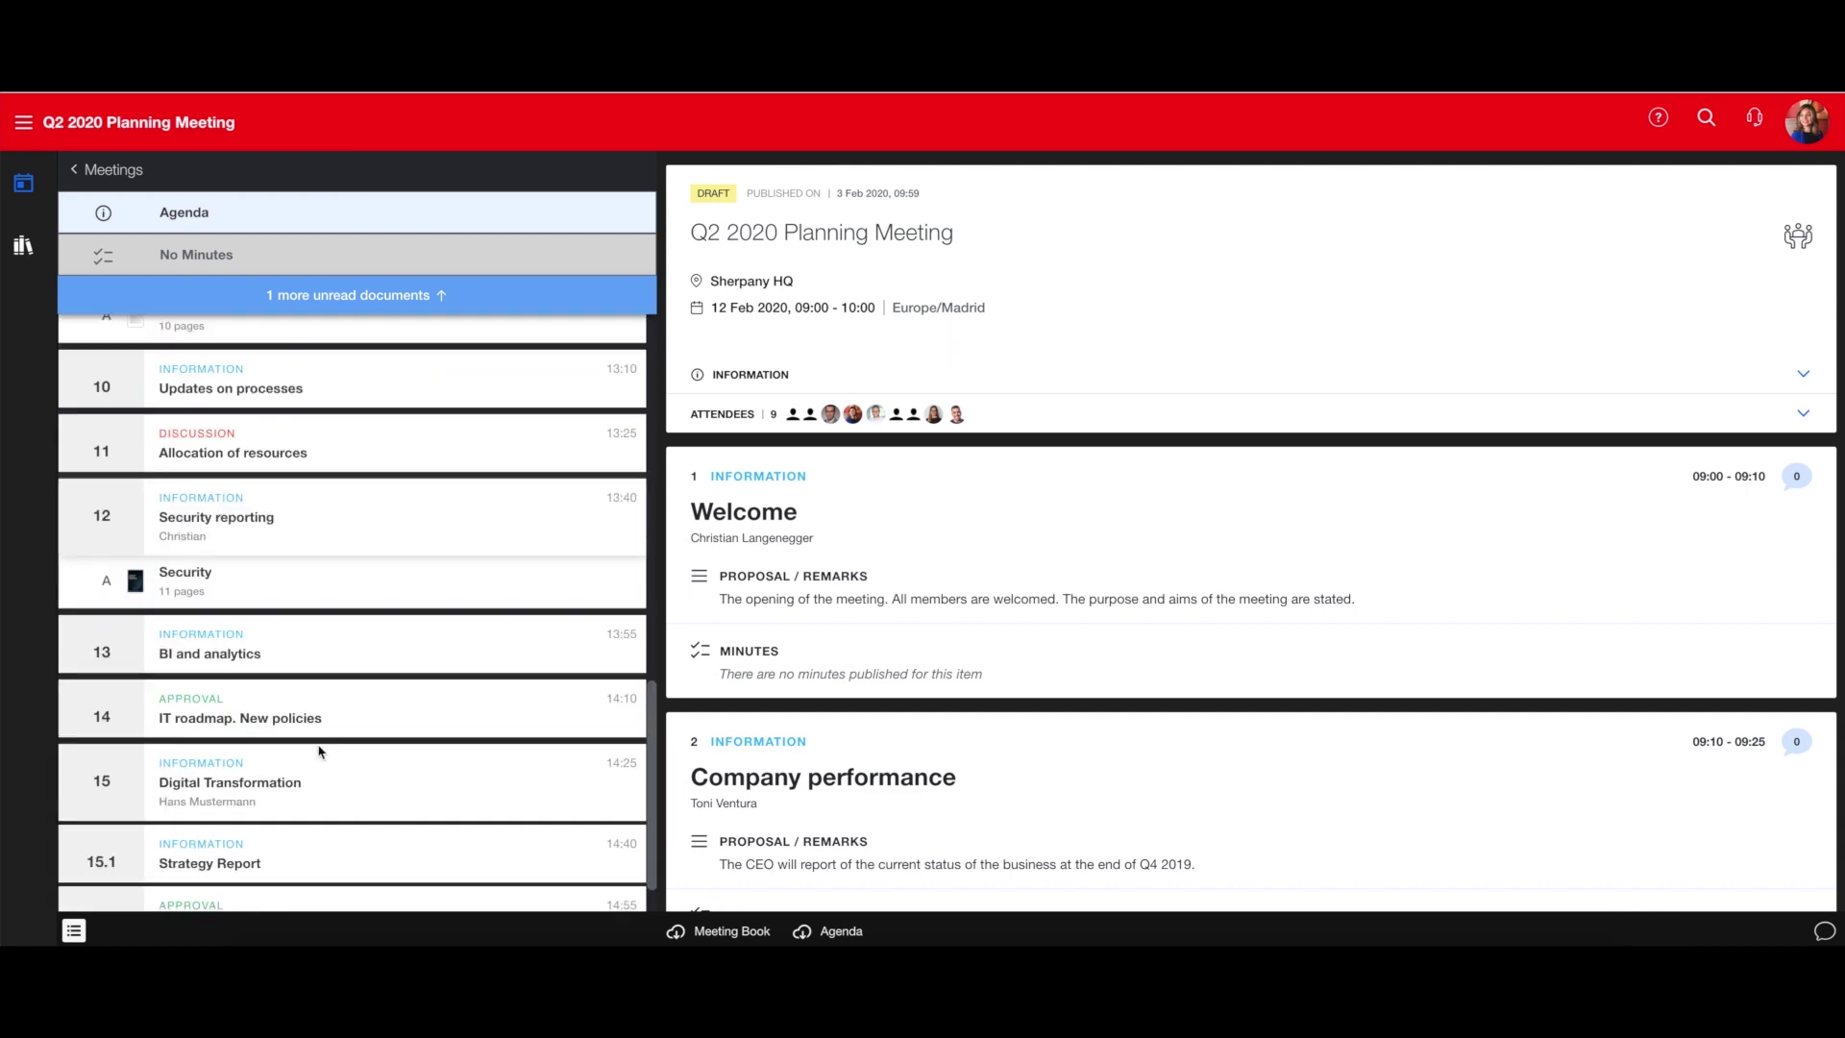
Open the Security whitepaper from item 12 and scroll down to page 3
click(319, 580)
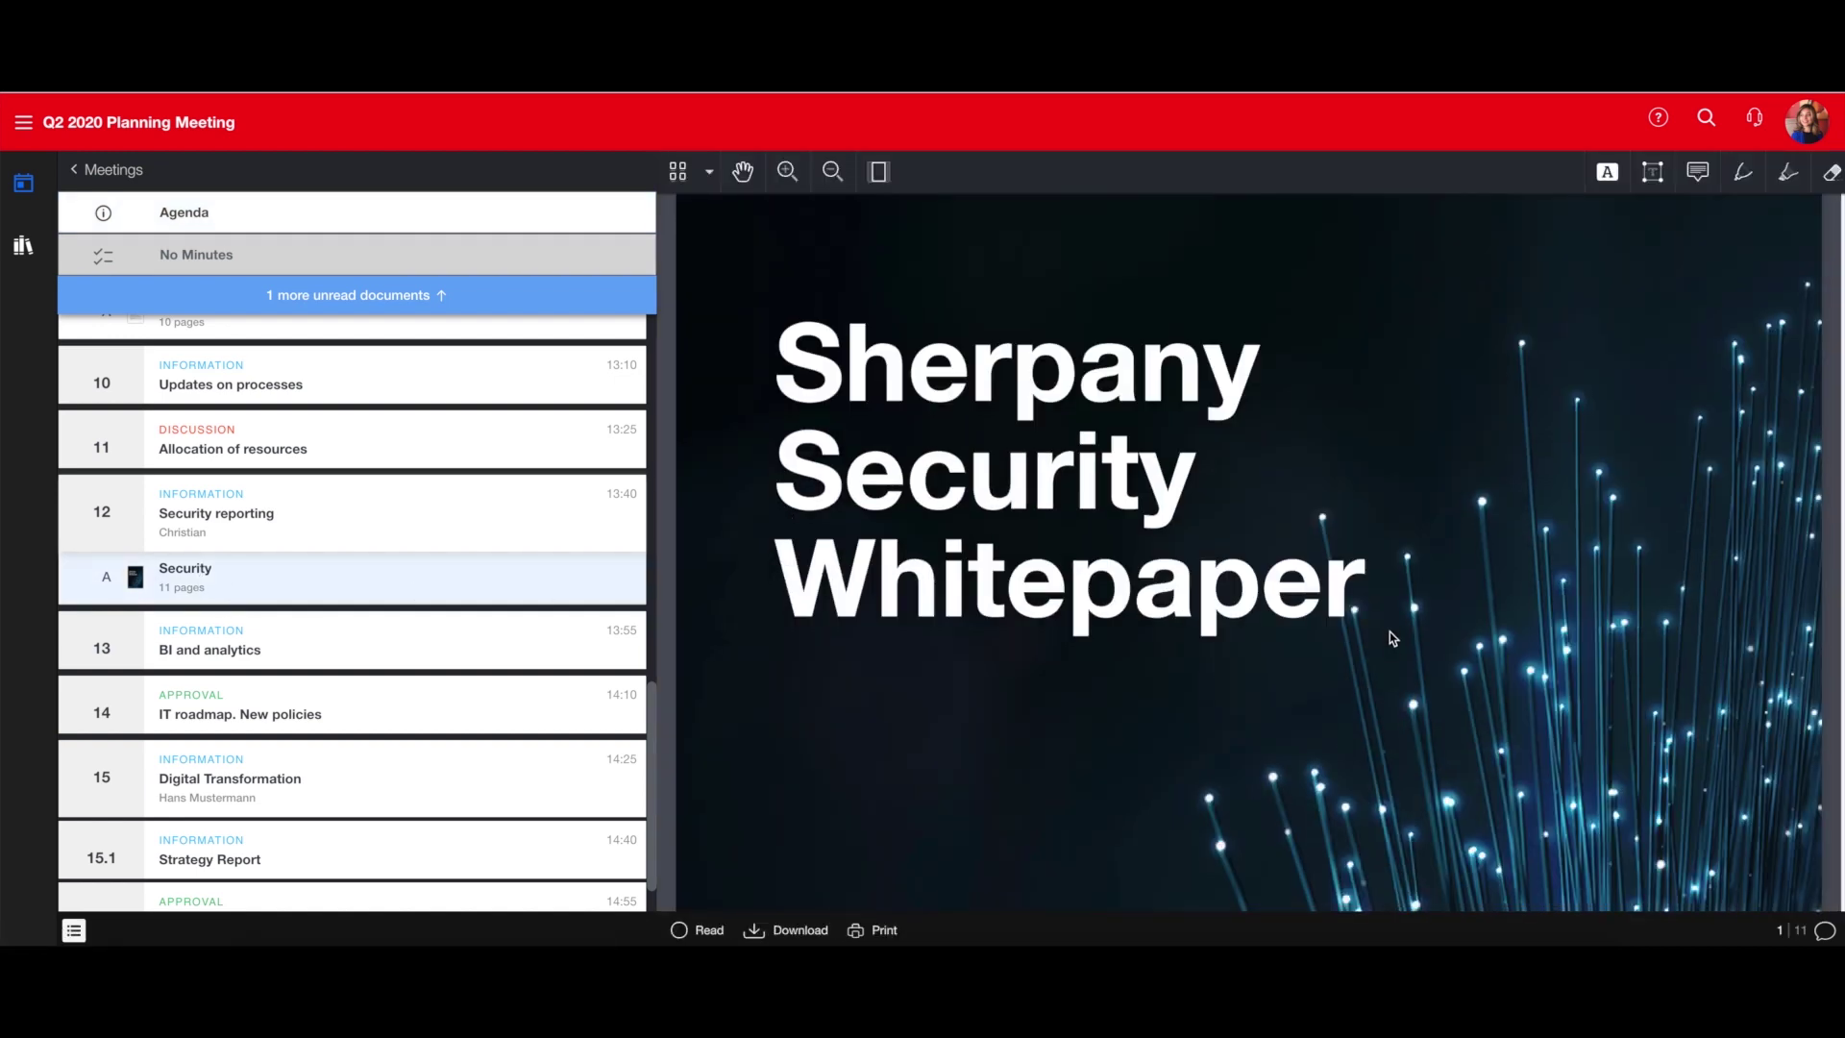
scroll(1389, 632, down, 5)
scroll(1389, 638, down, 1)
scroll(1390, 634, down, 3)
scroll(1389, 631, down, 2)
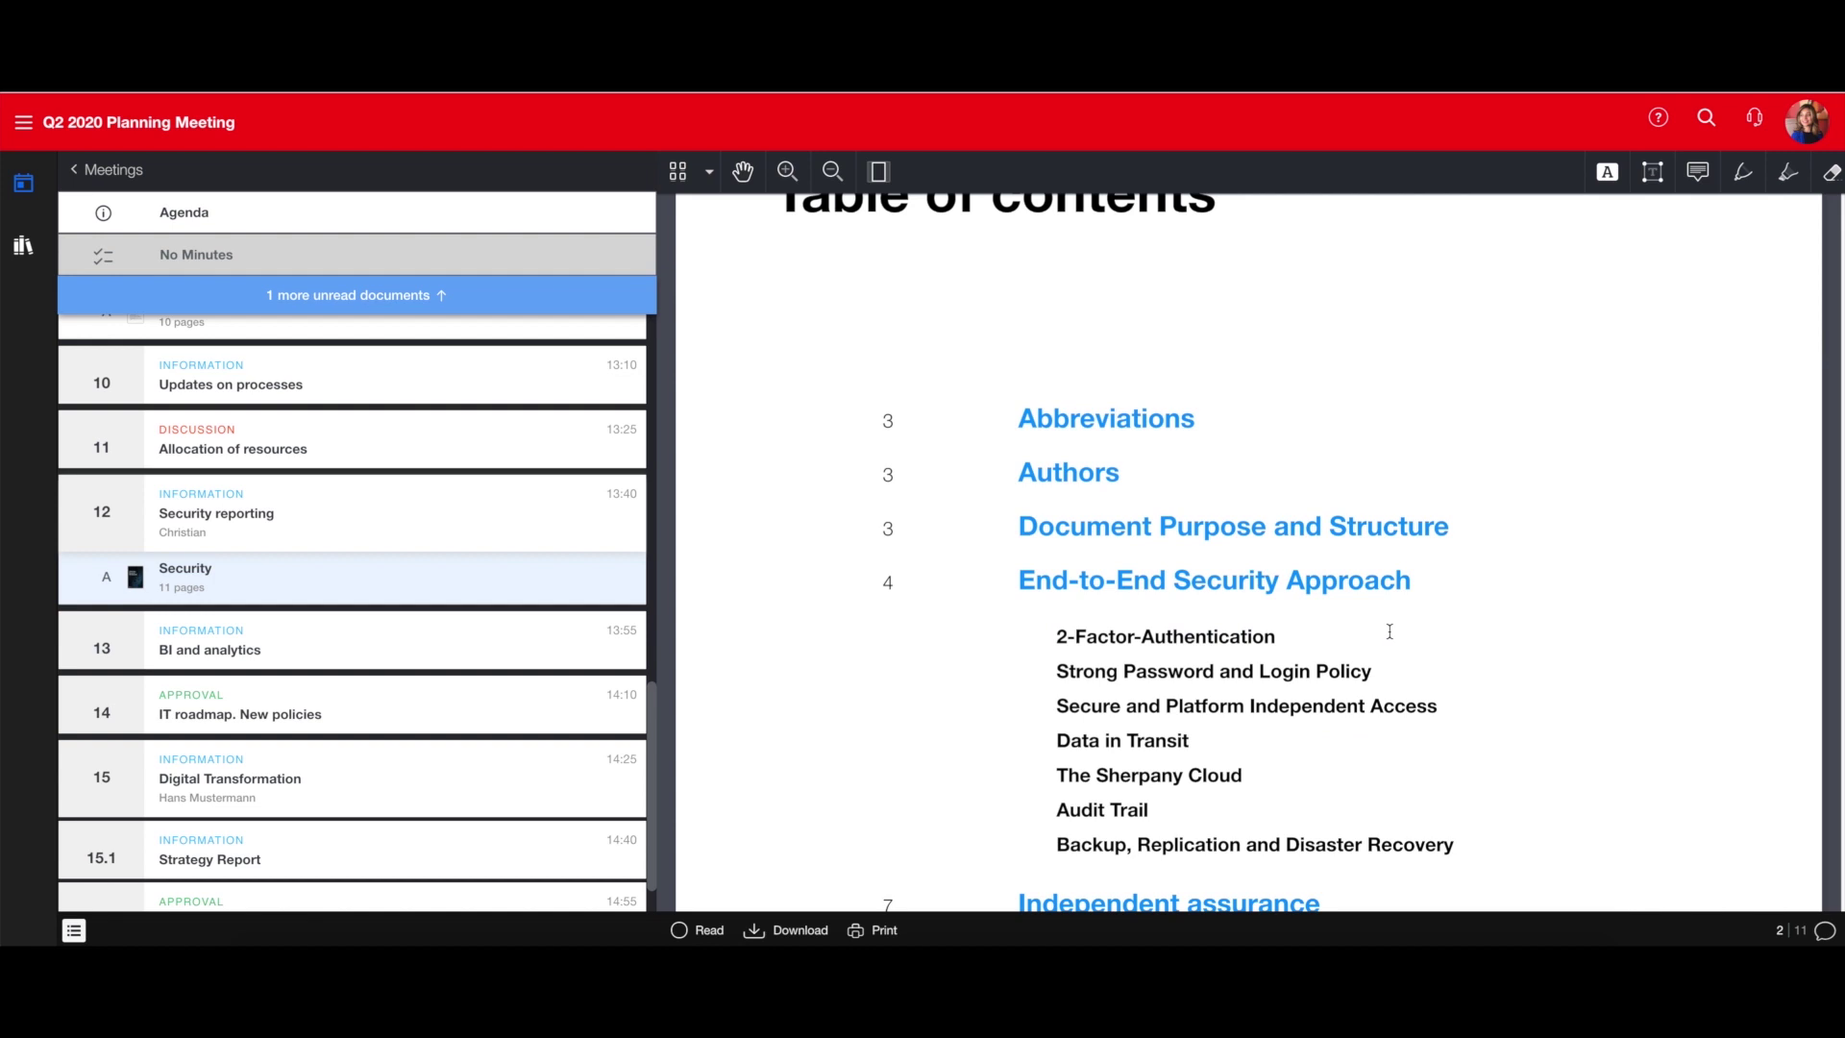
scroll(1389, 631, down, 3)
scroll(1389, 631, down, 4)
scroll(1390, 634, down, 3)
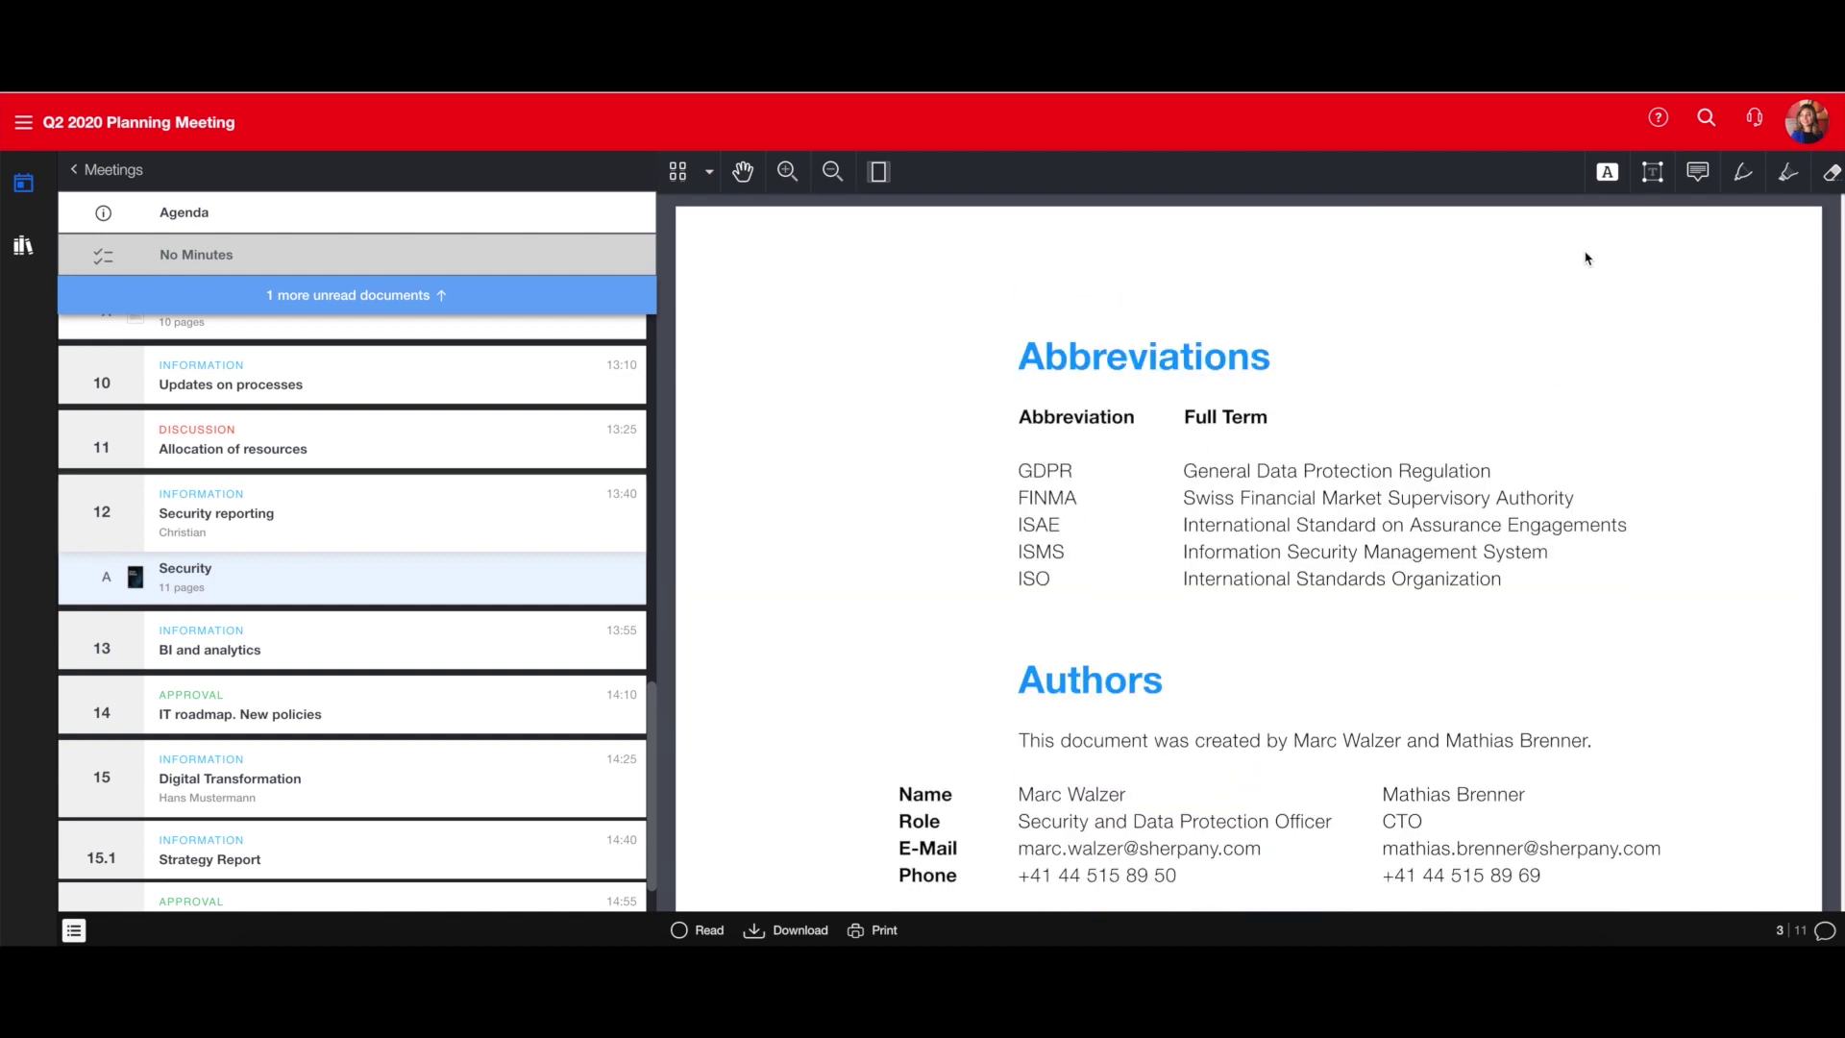
Add the note 'This is an annotation' beside Abbreviations and highlight ISAE's full term
click(1697, 173)
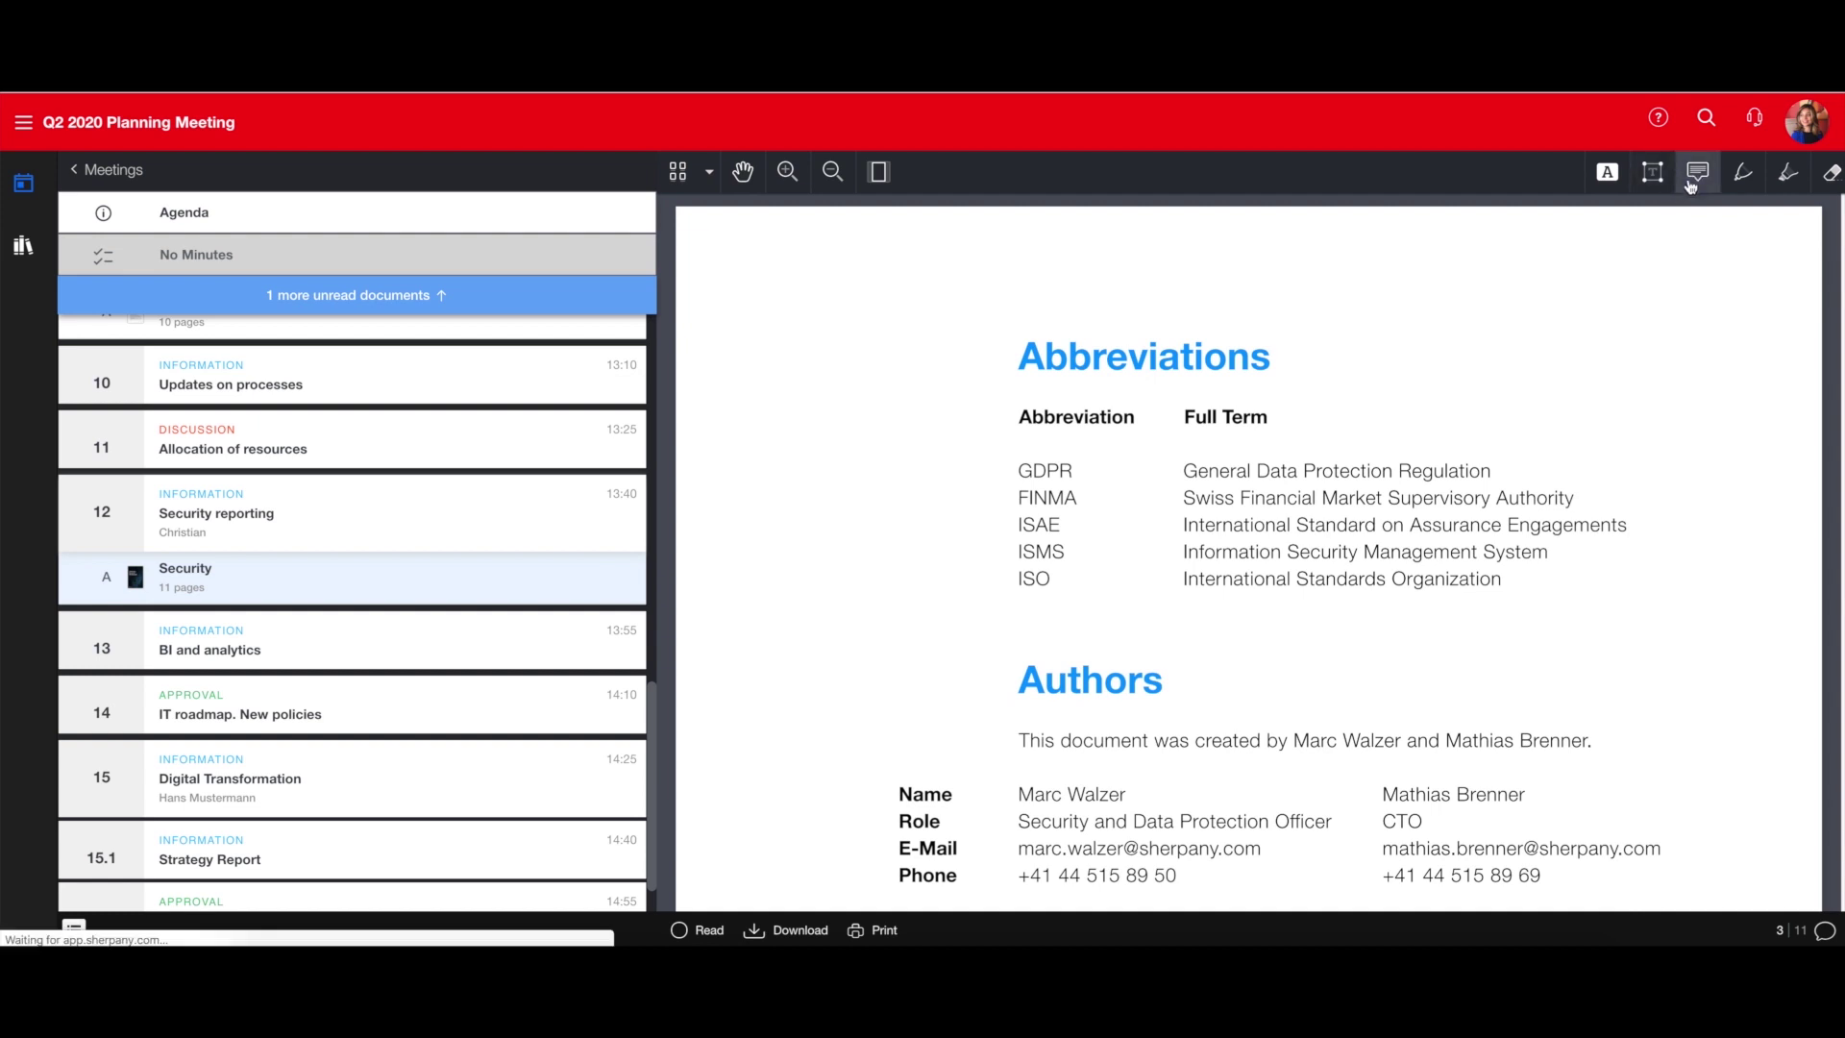
click(1574, 368)
text(This is an annotation)
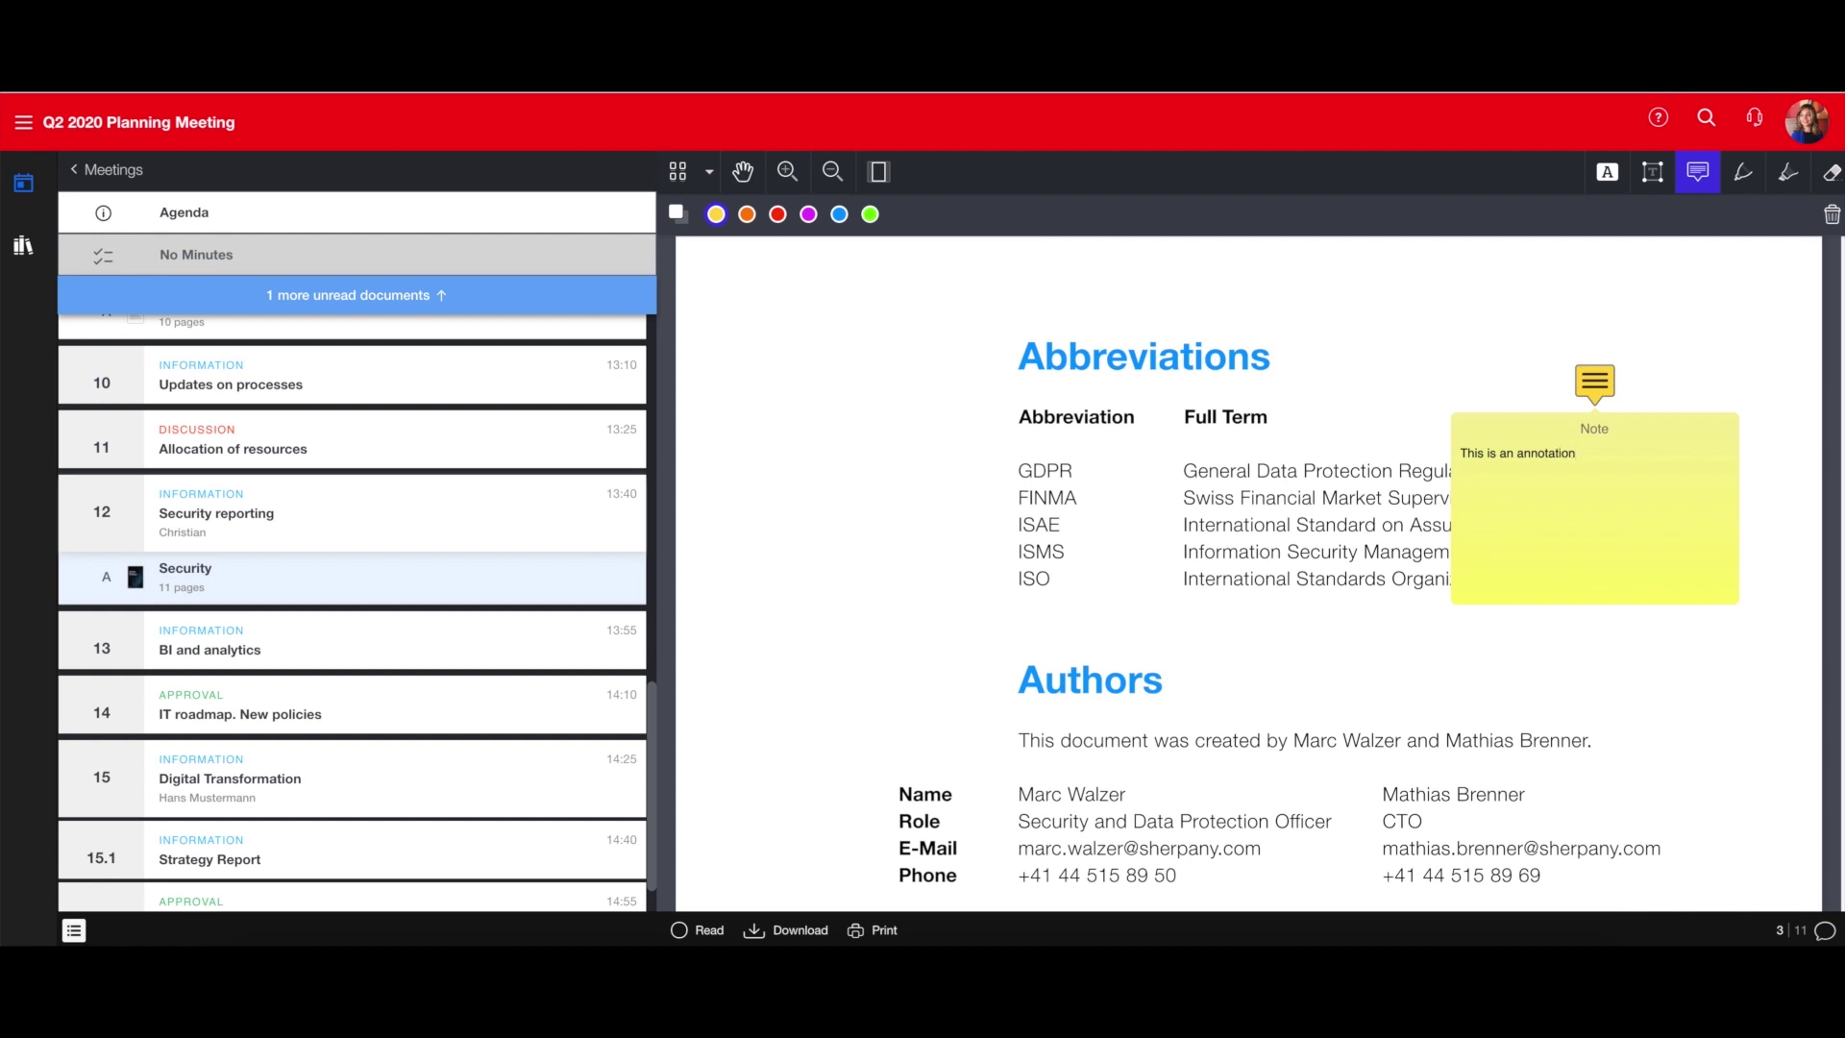
click(1615, 681)
click(1609, 397)
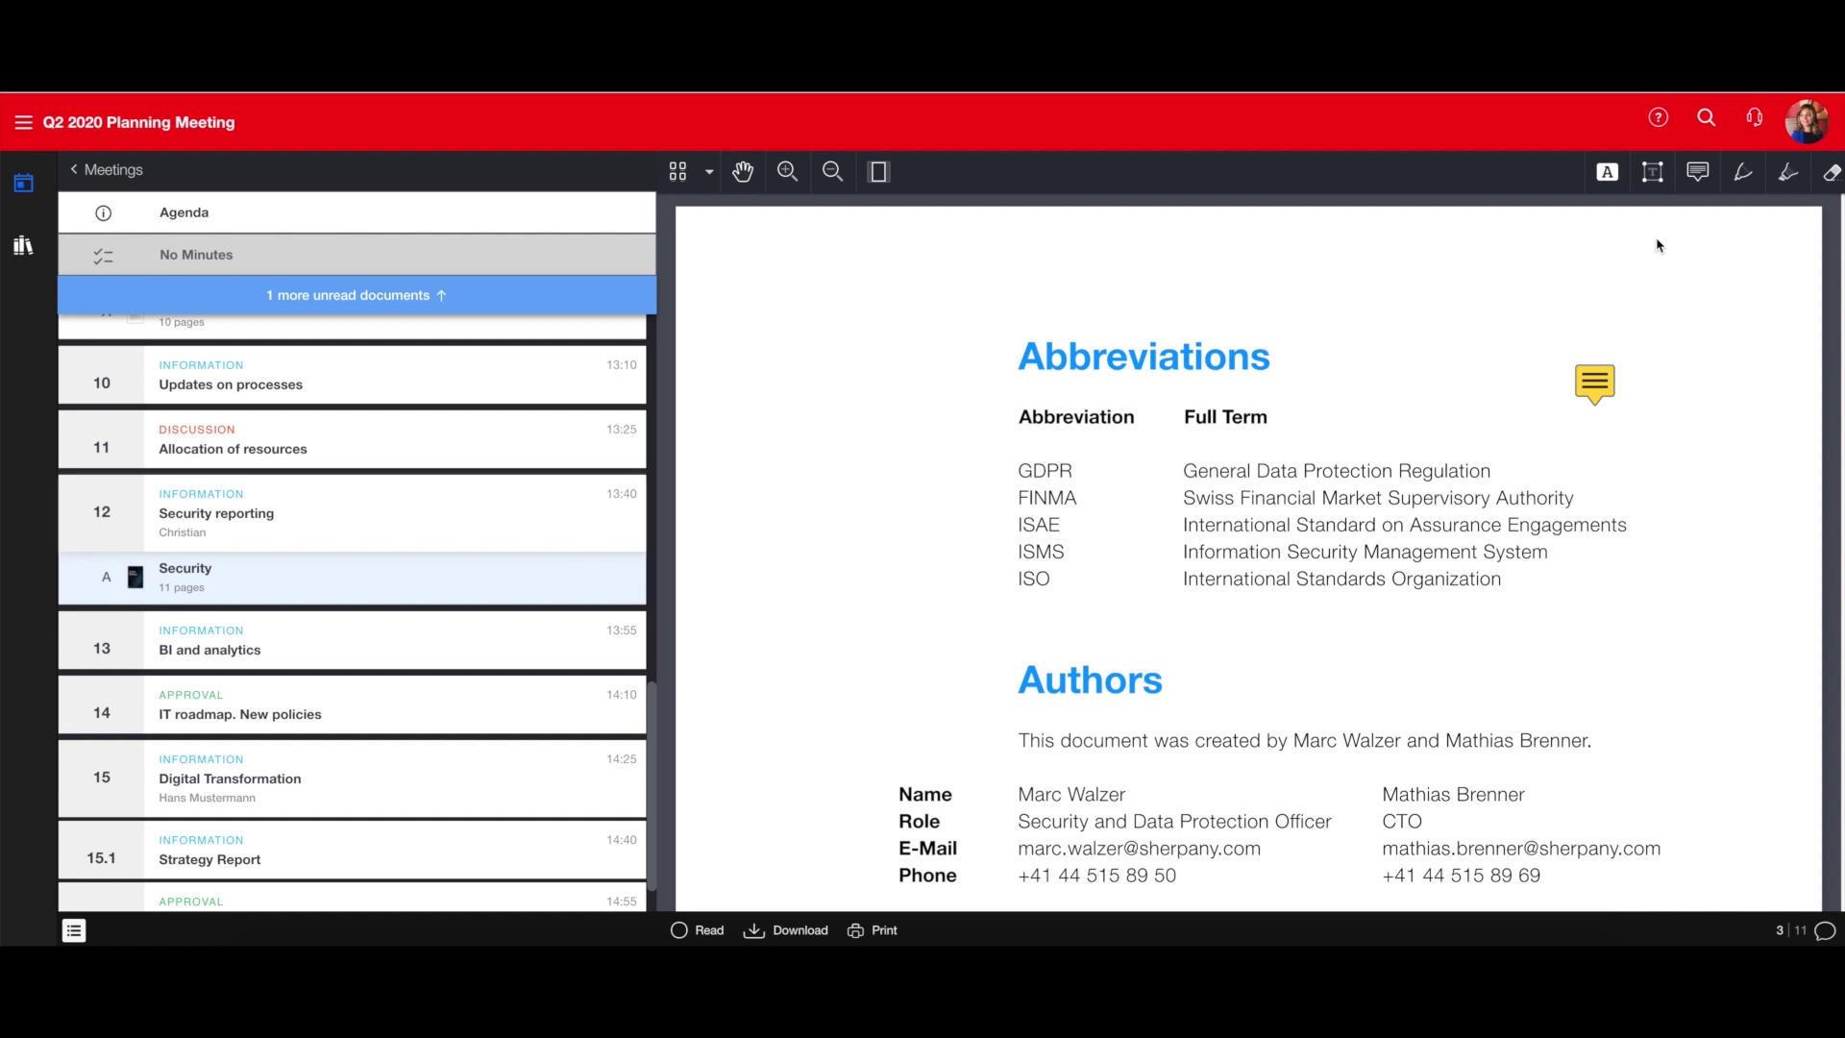
click(1789, 176)
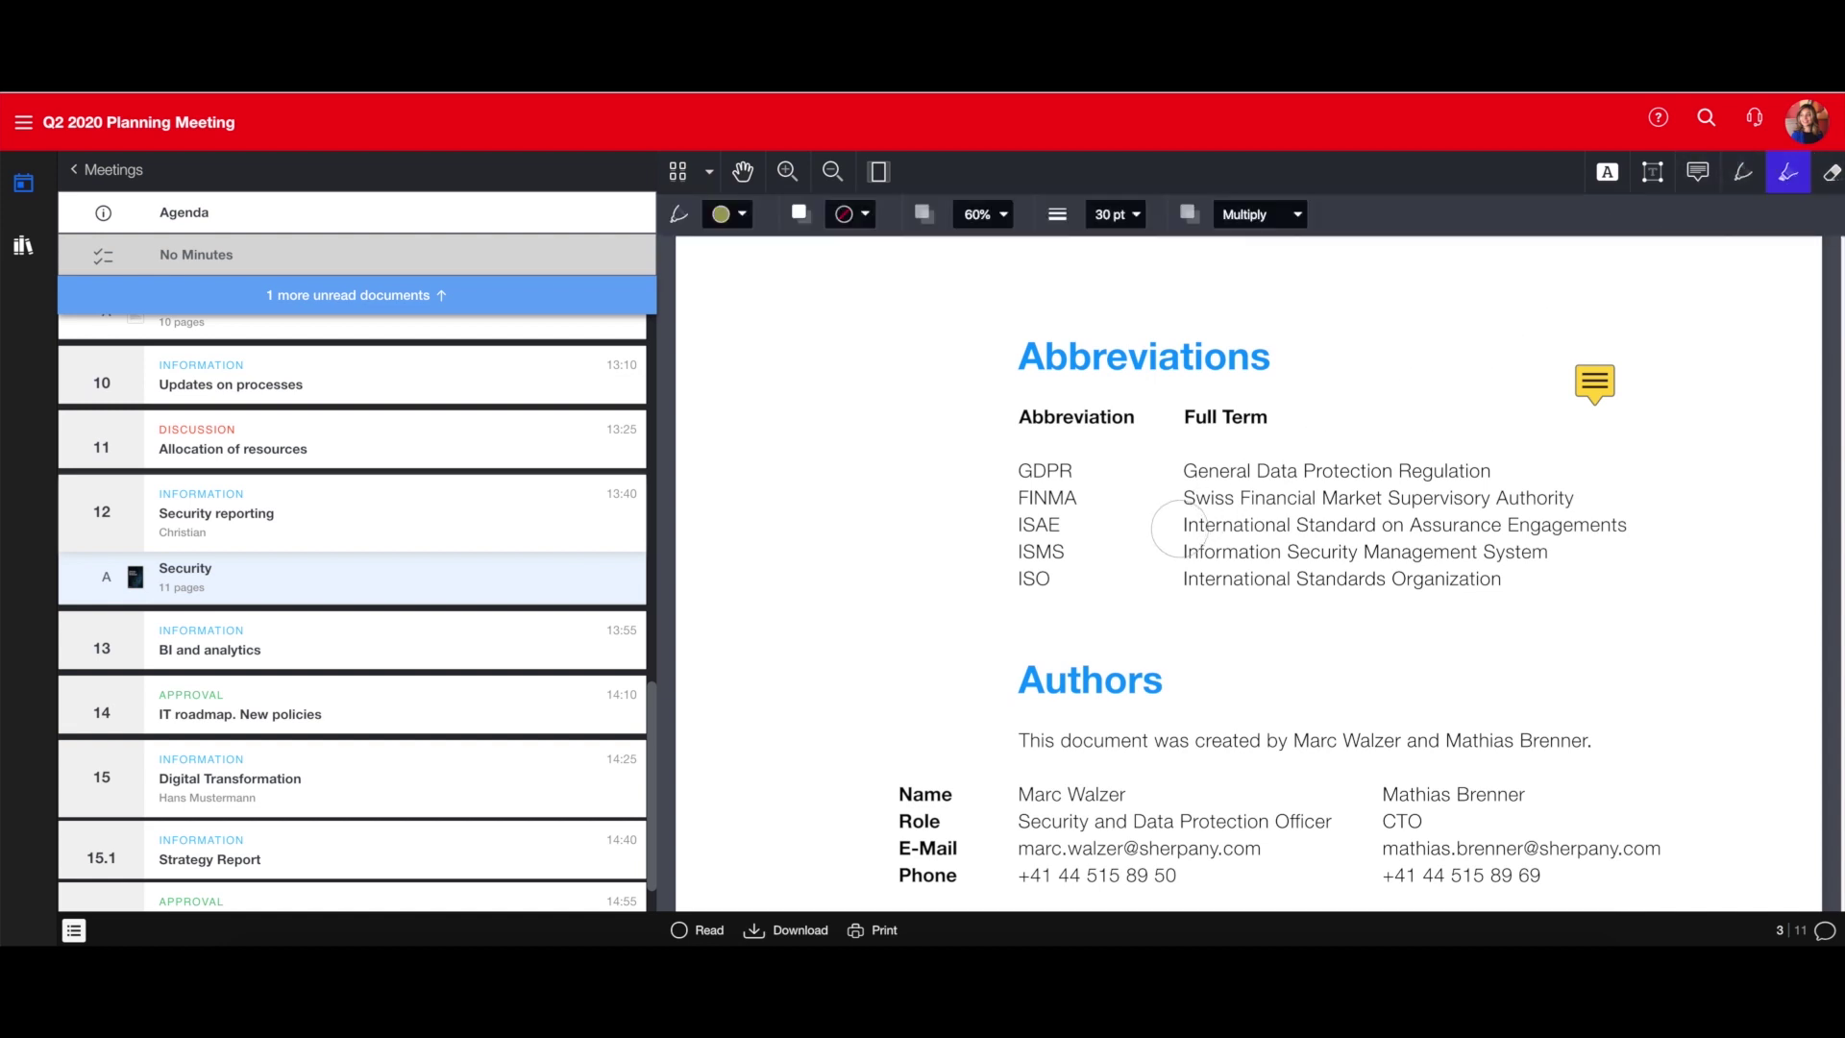
drag(1180, 528, 1617, 522)
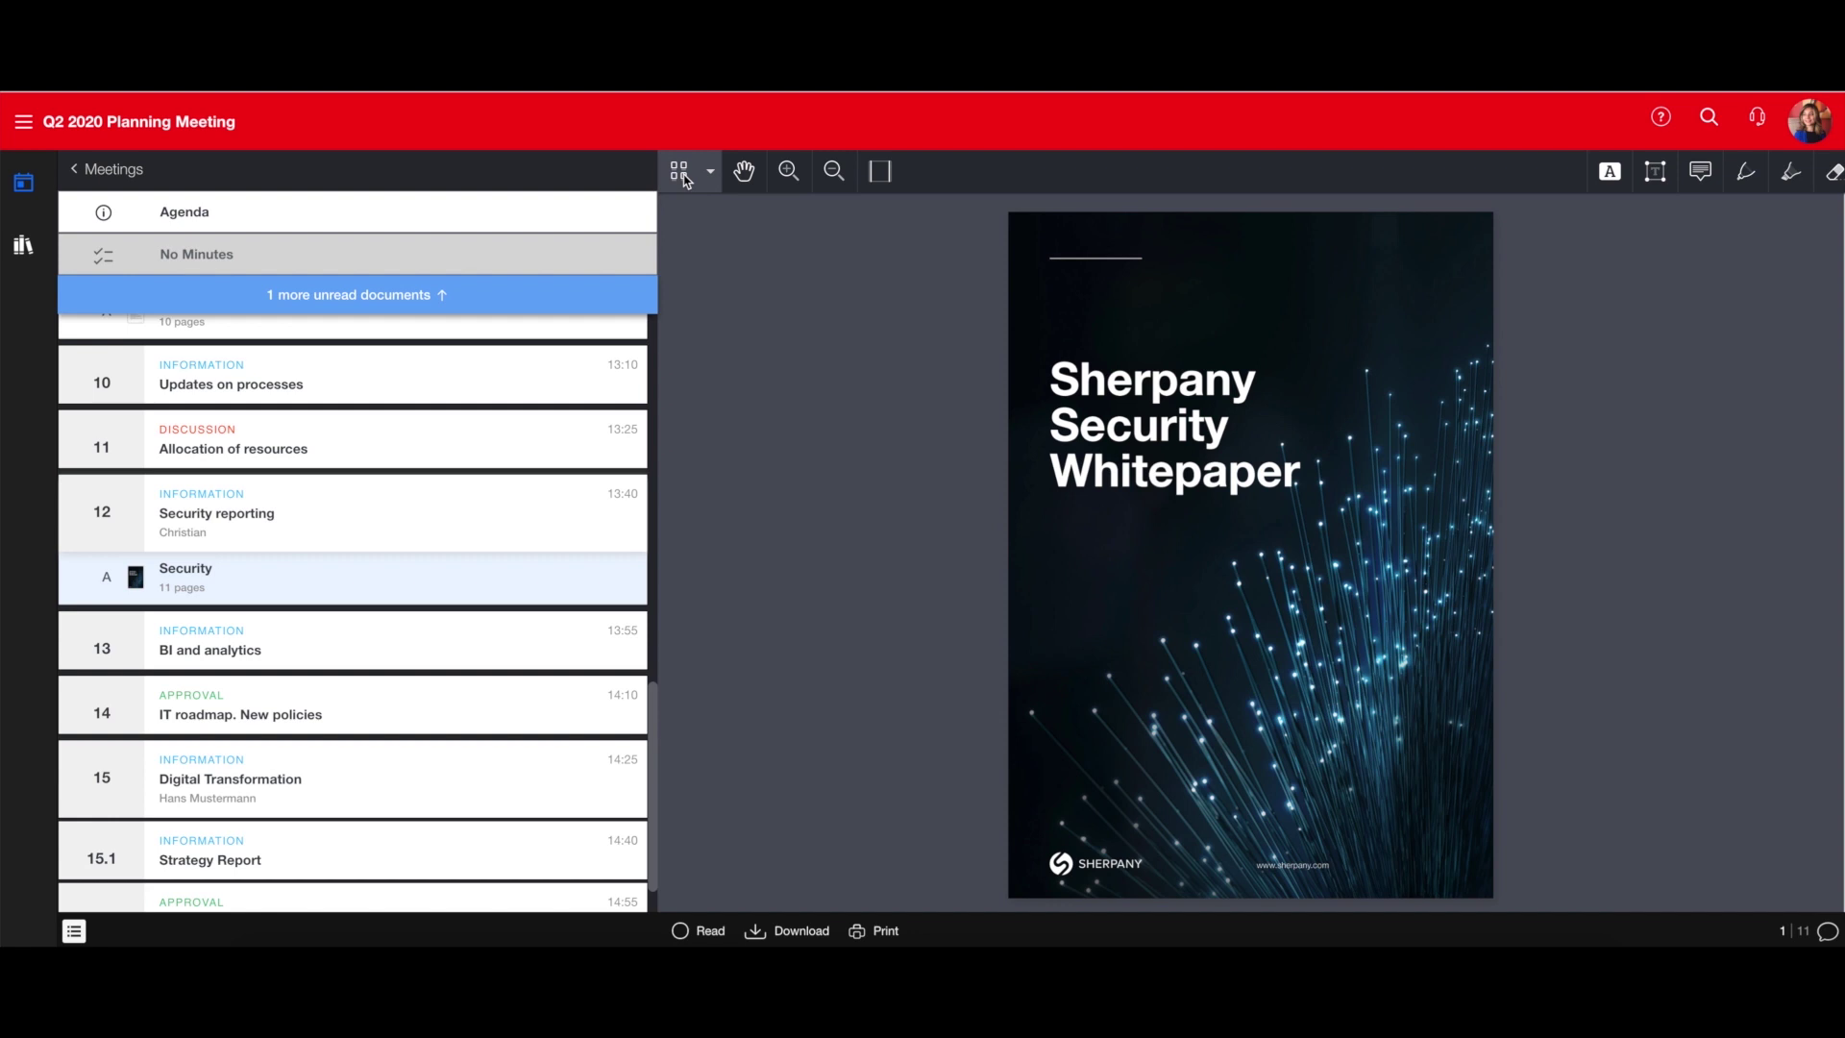
Show page thumbnails beside the Security document and scroll through them
click(680, 173)
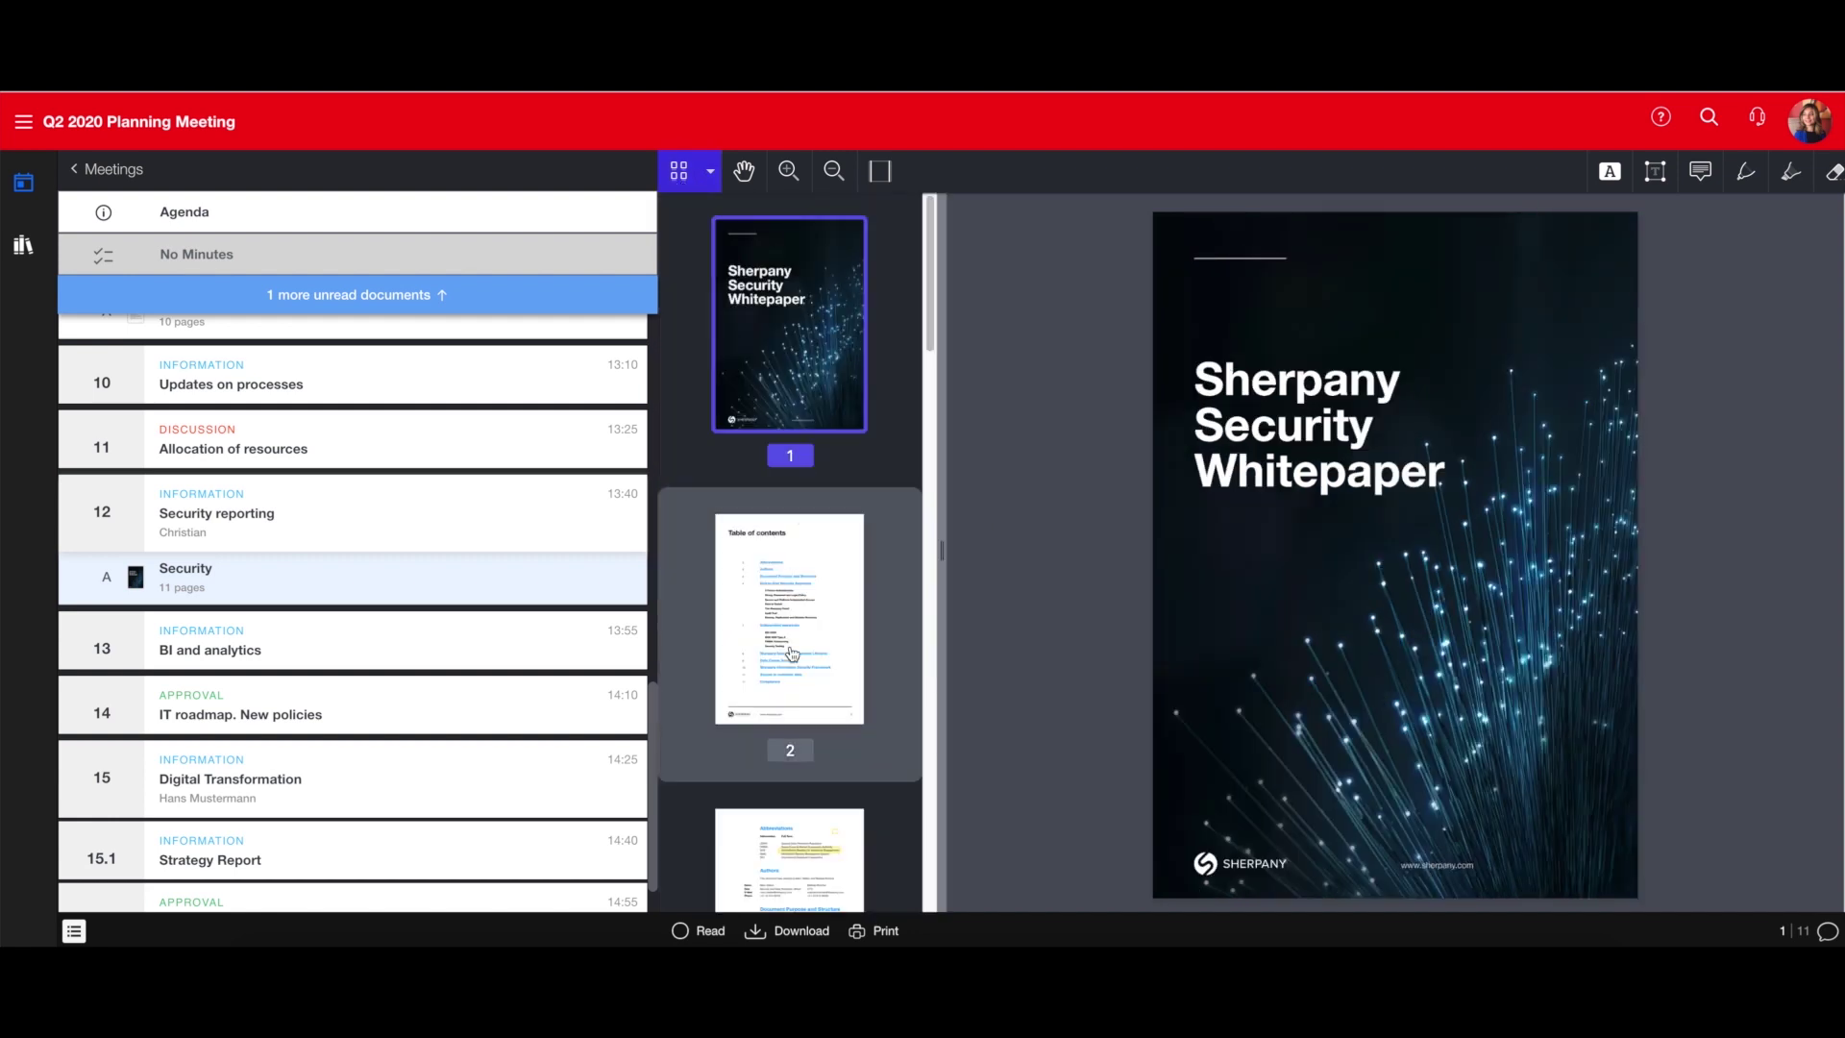
scroll(792, 653, down, 1)
scroll(792, 653, down, 2)
scroll(791, 654, down, 1)
scroll(791, 653, down, 1)
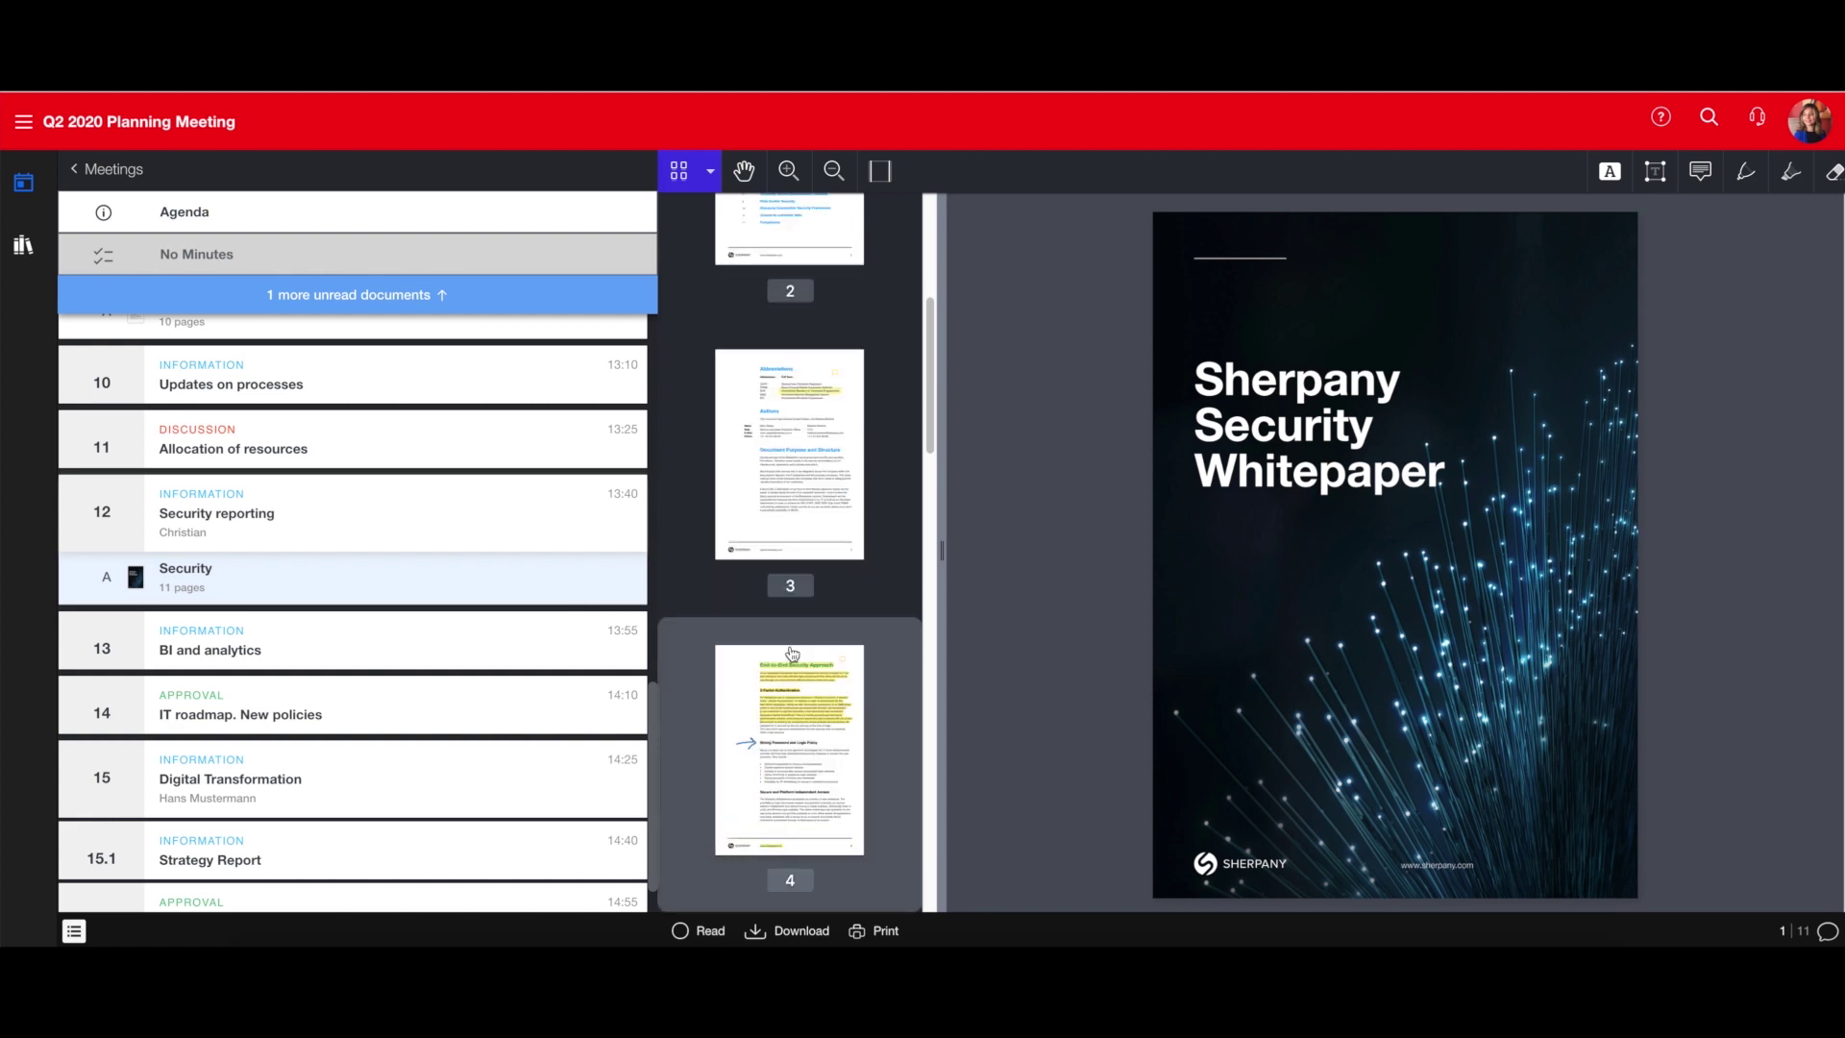
scroll(792, 653, up, 4)
scroll(792, 653, up, 1)
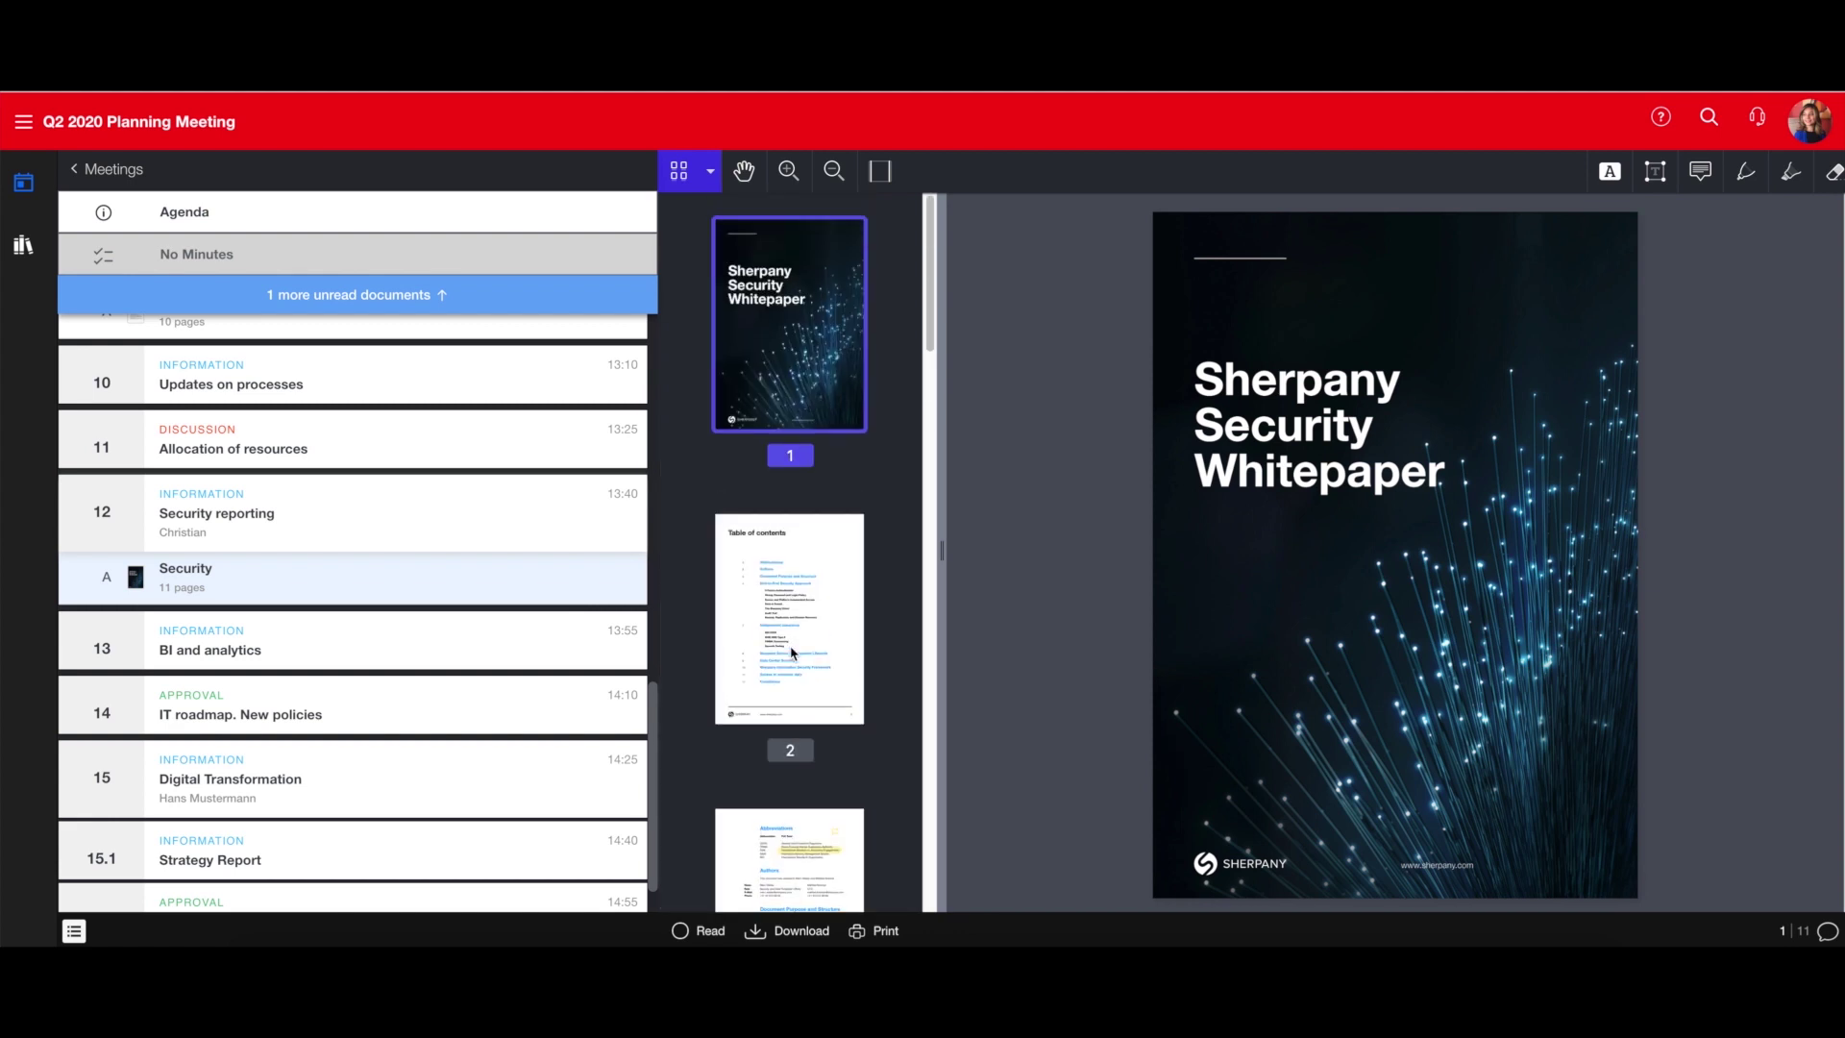
List all annotations and jump through them, from the page 3 note to the page 5 mention
click(712, 175)
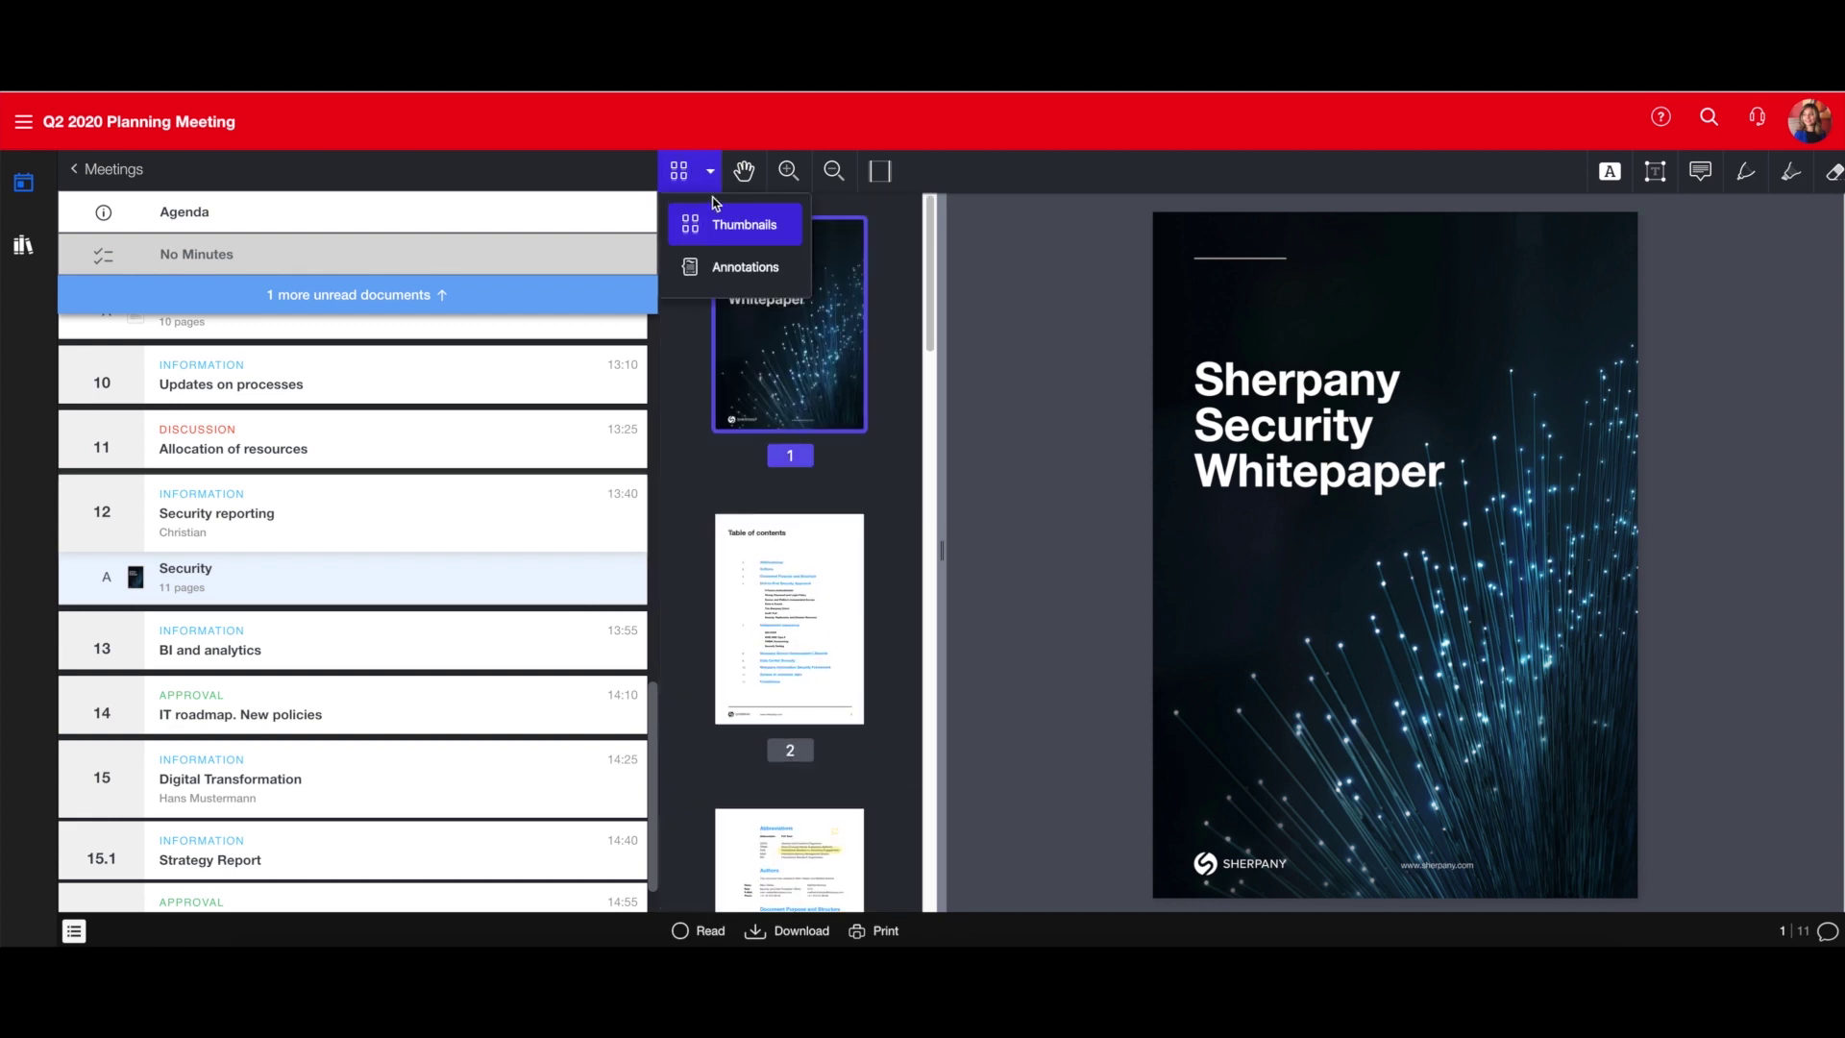
click(732, 282)
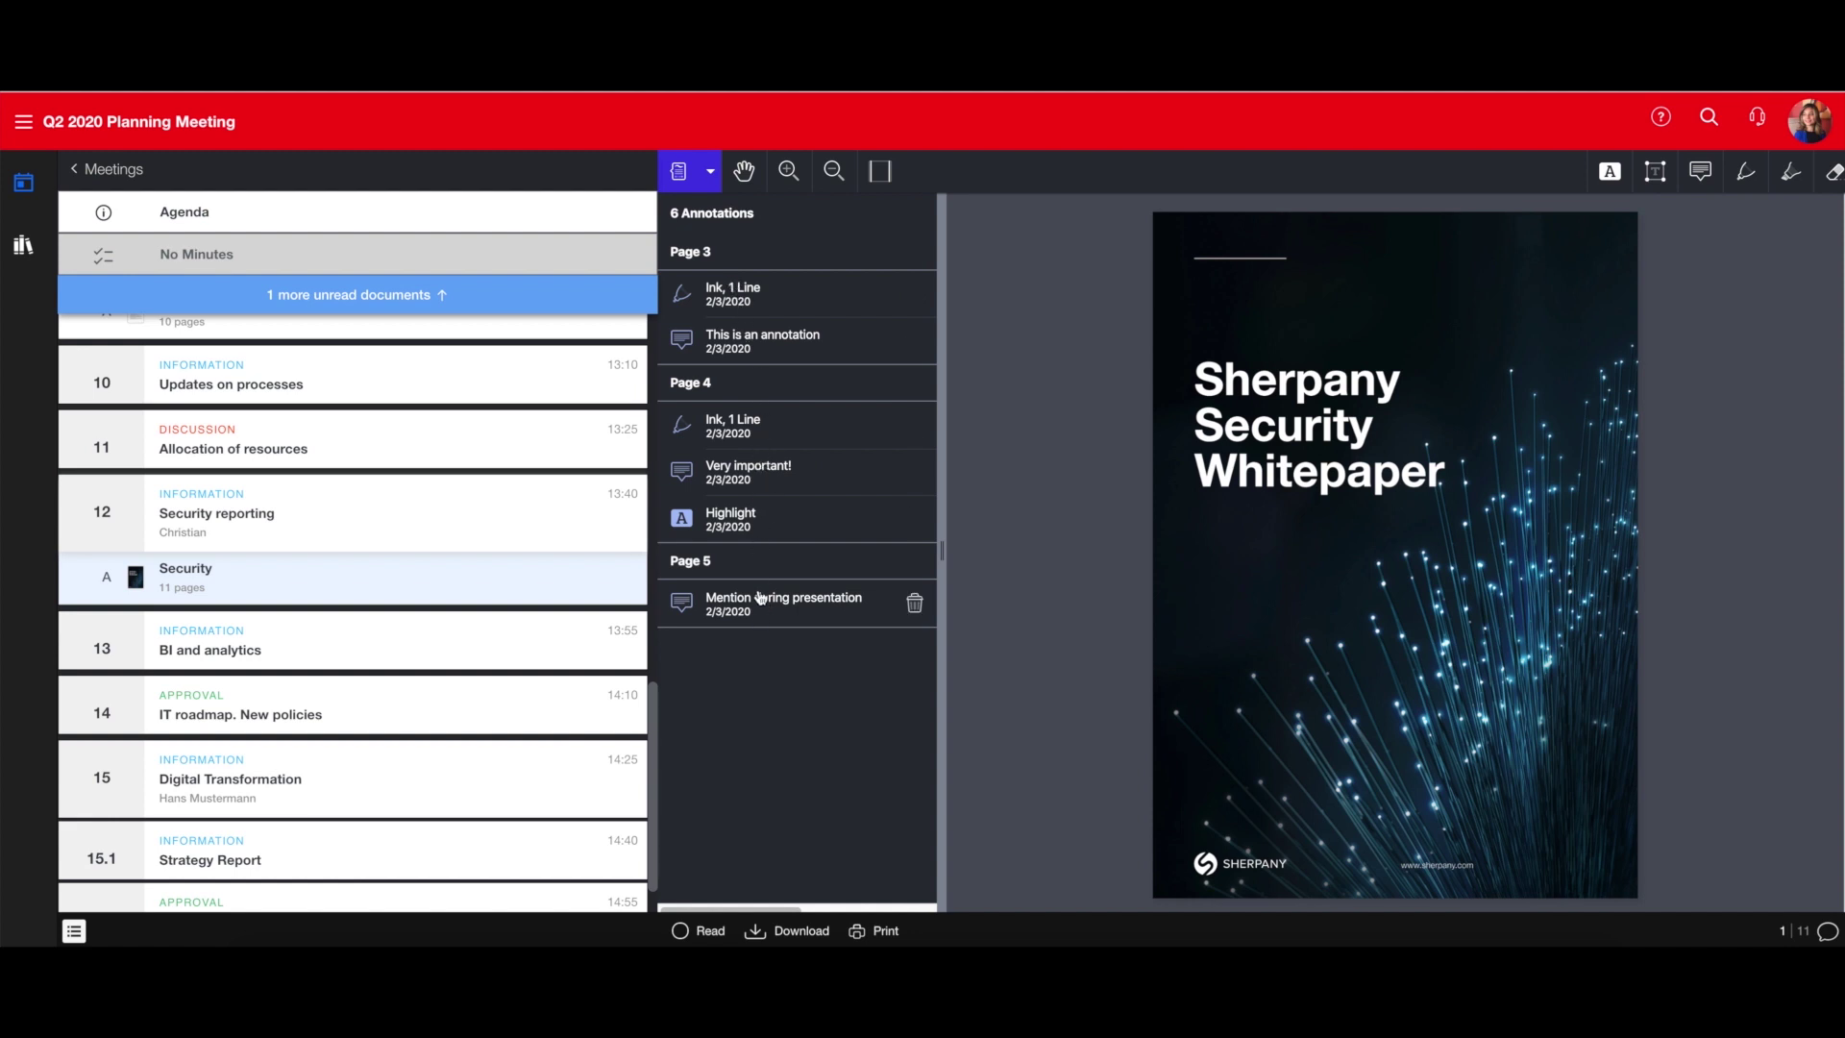
mouse_move(796, 517)
click(768, 350)
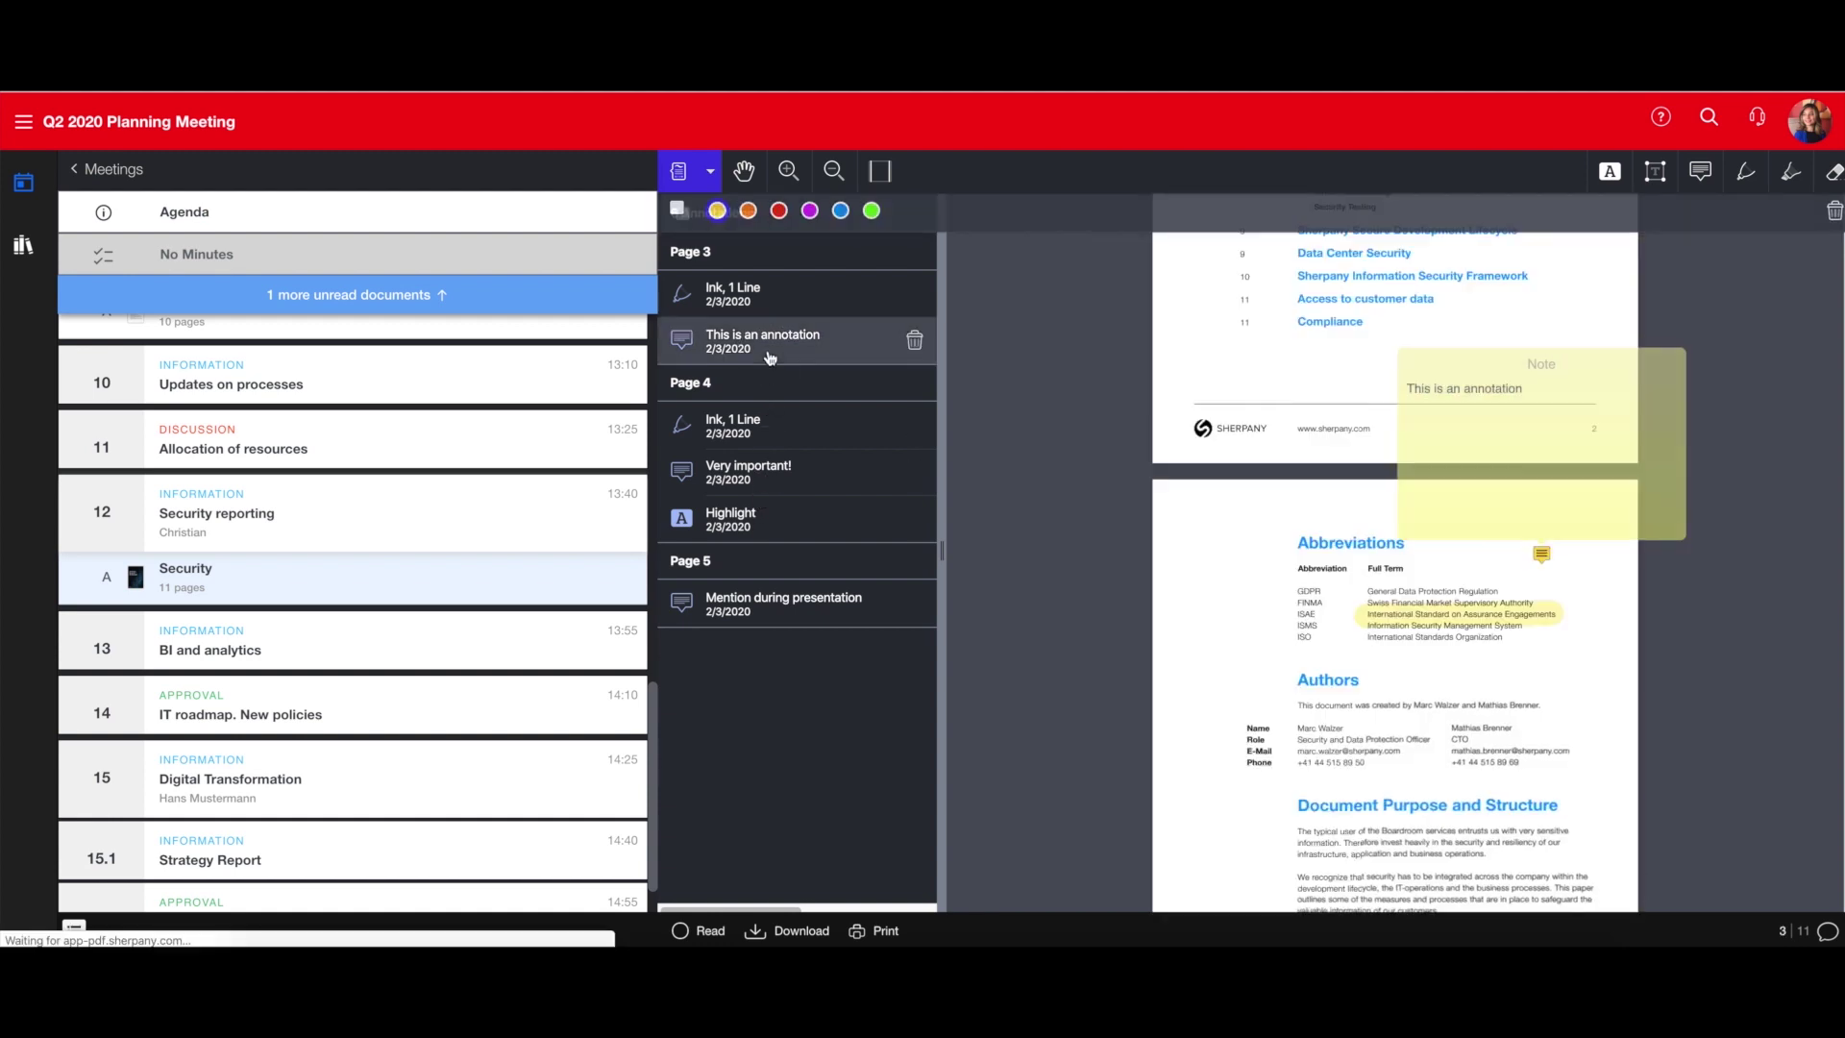
click(770, 440)
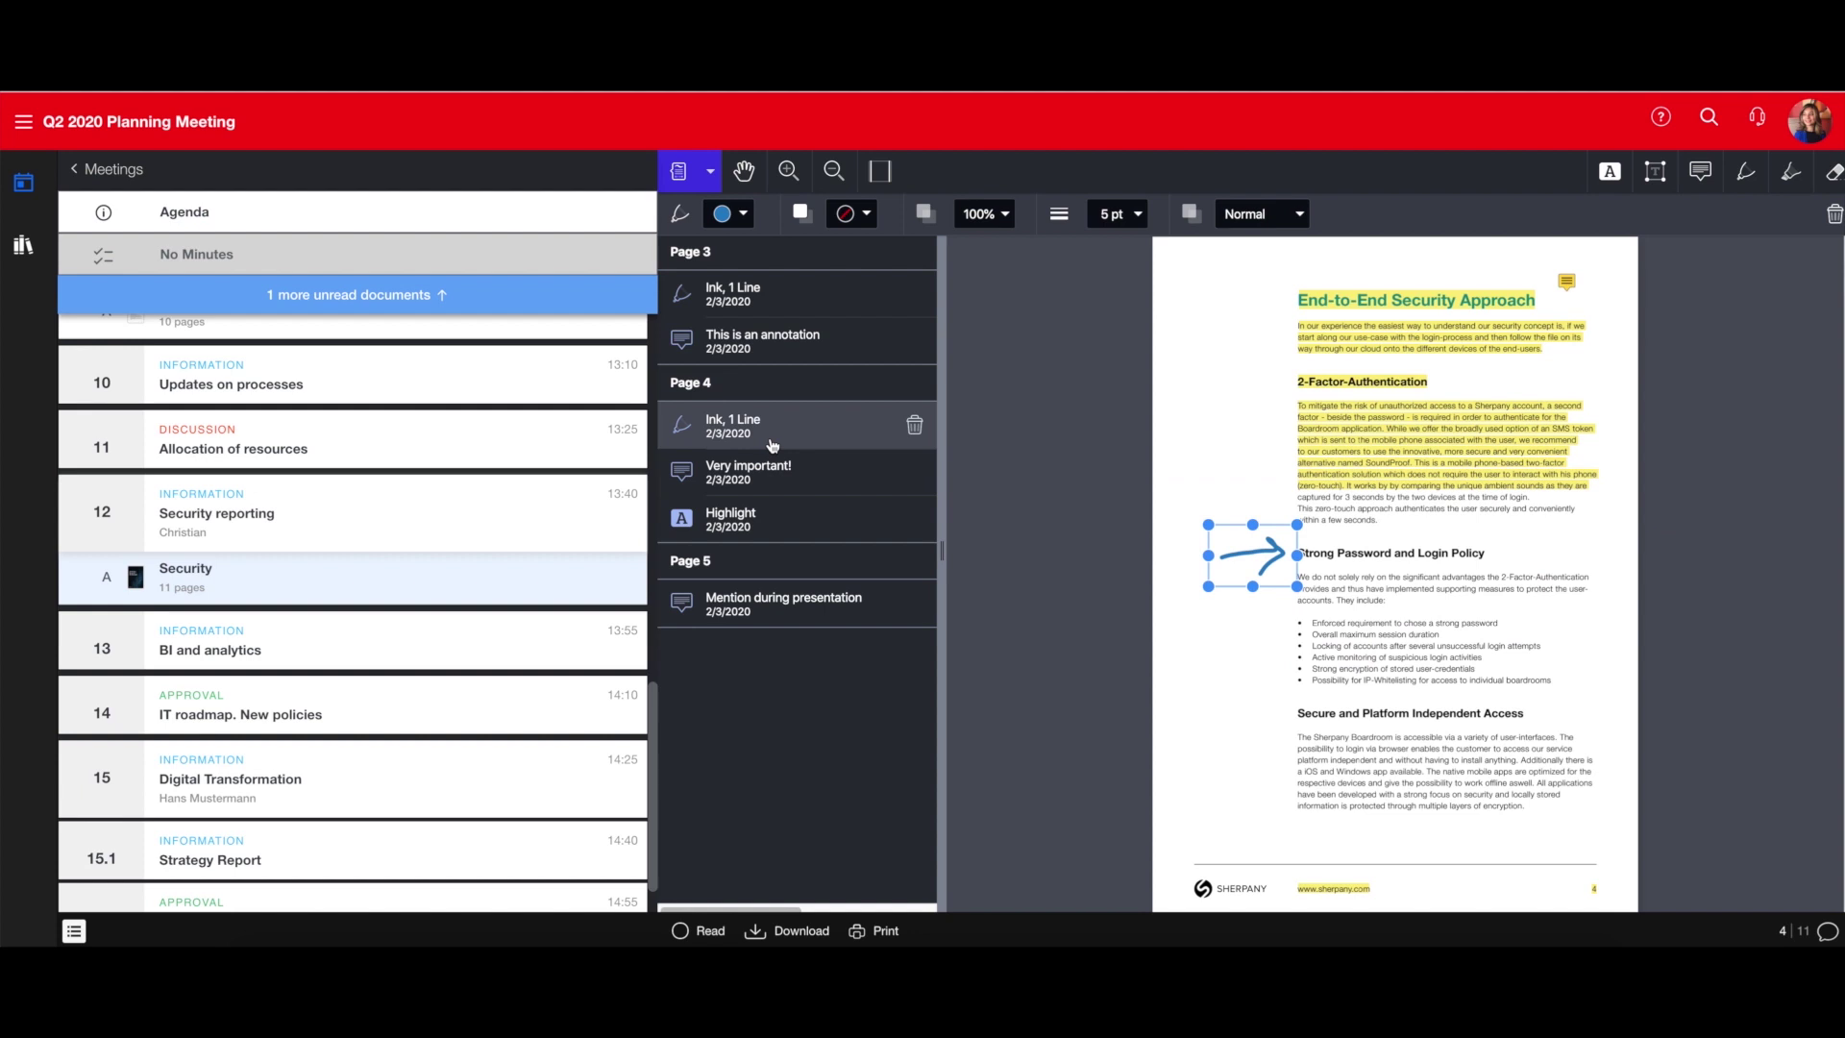
click(773, 488)
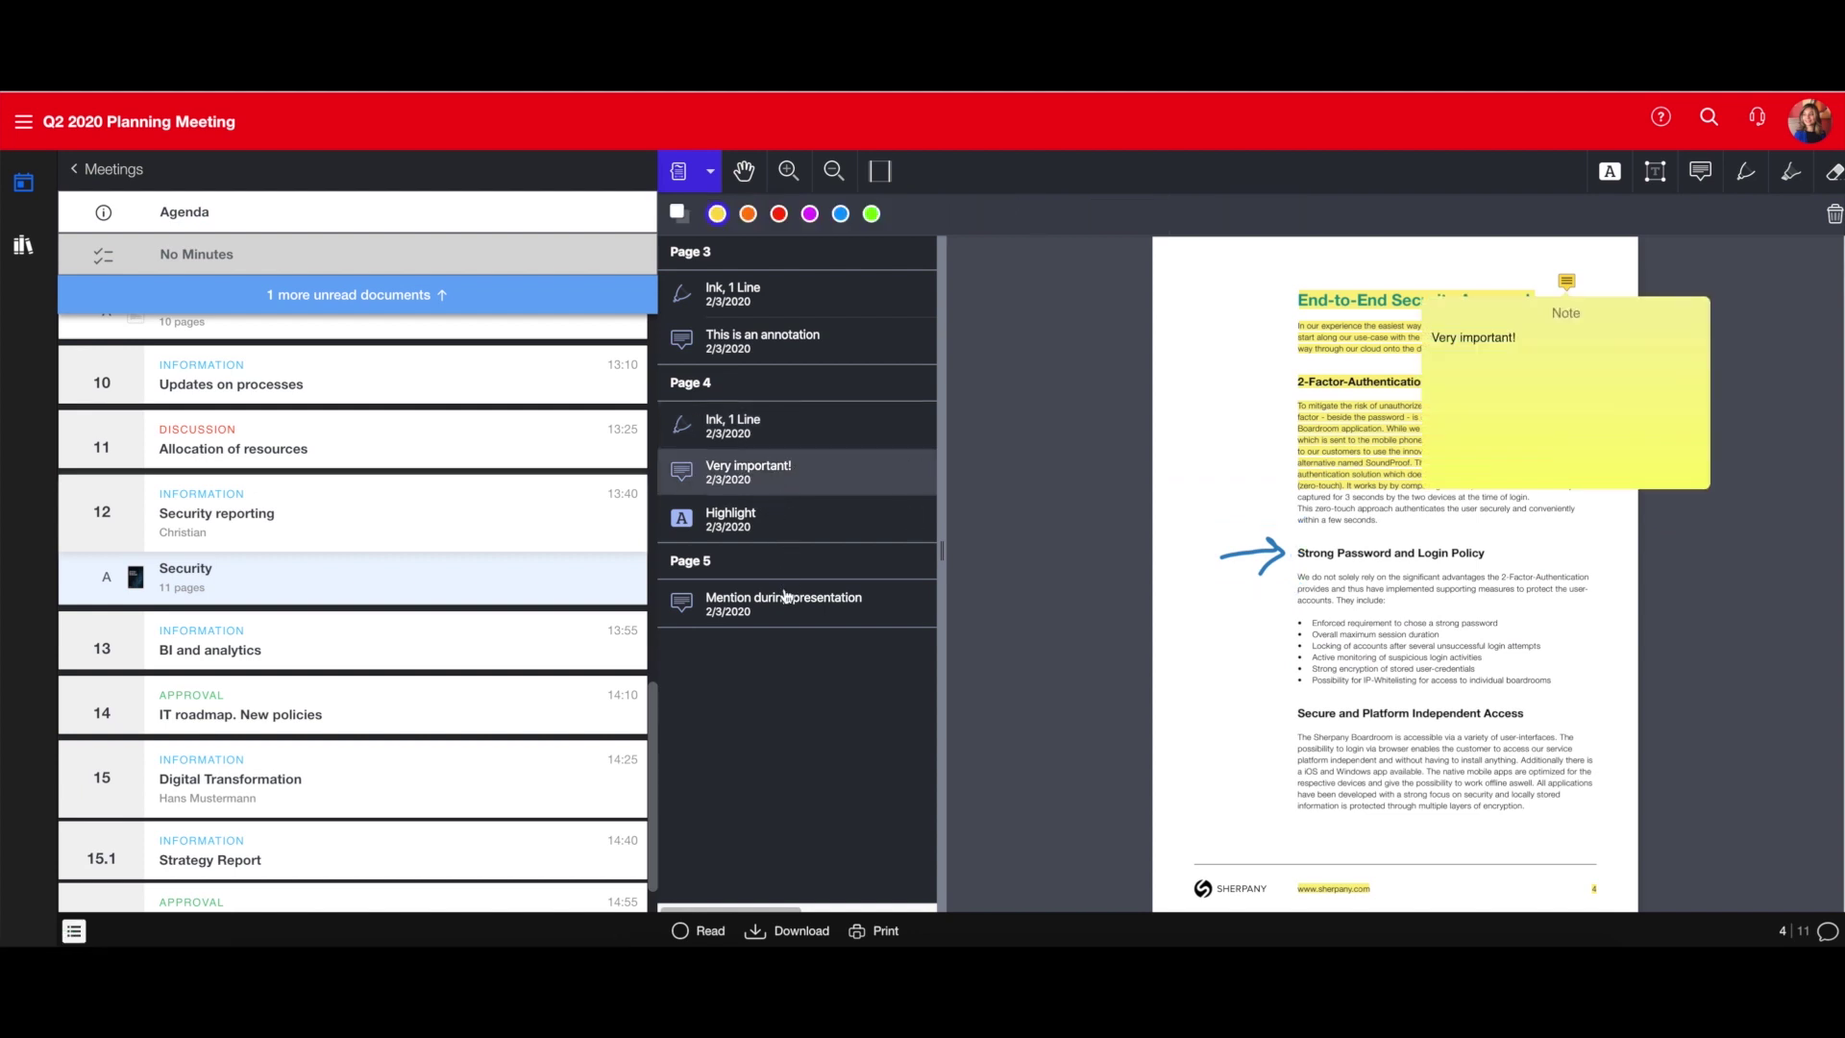
mouse_move(787, 602)
click(787, 617)
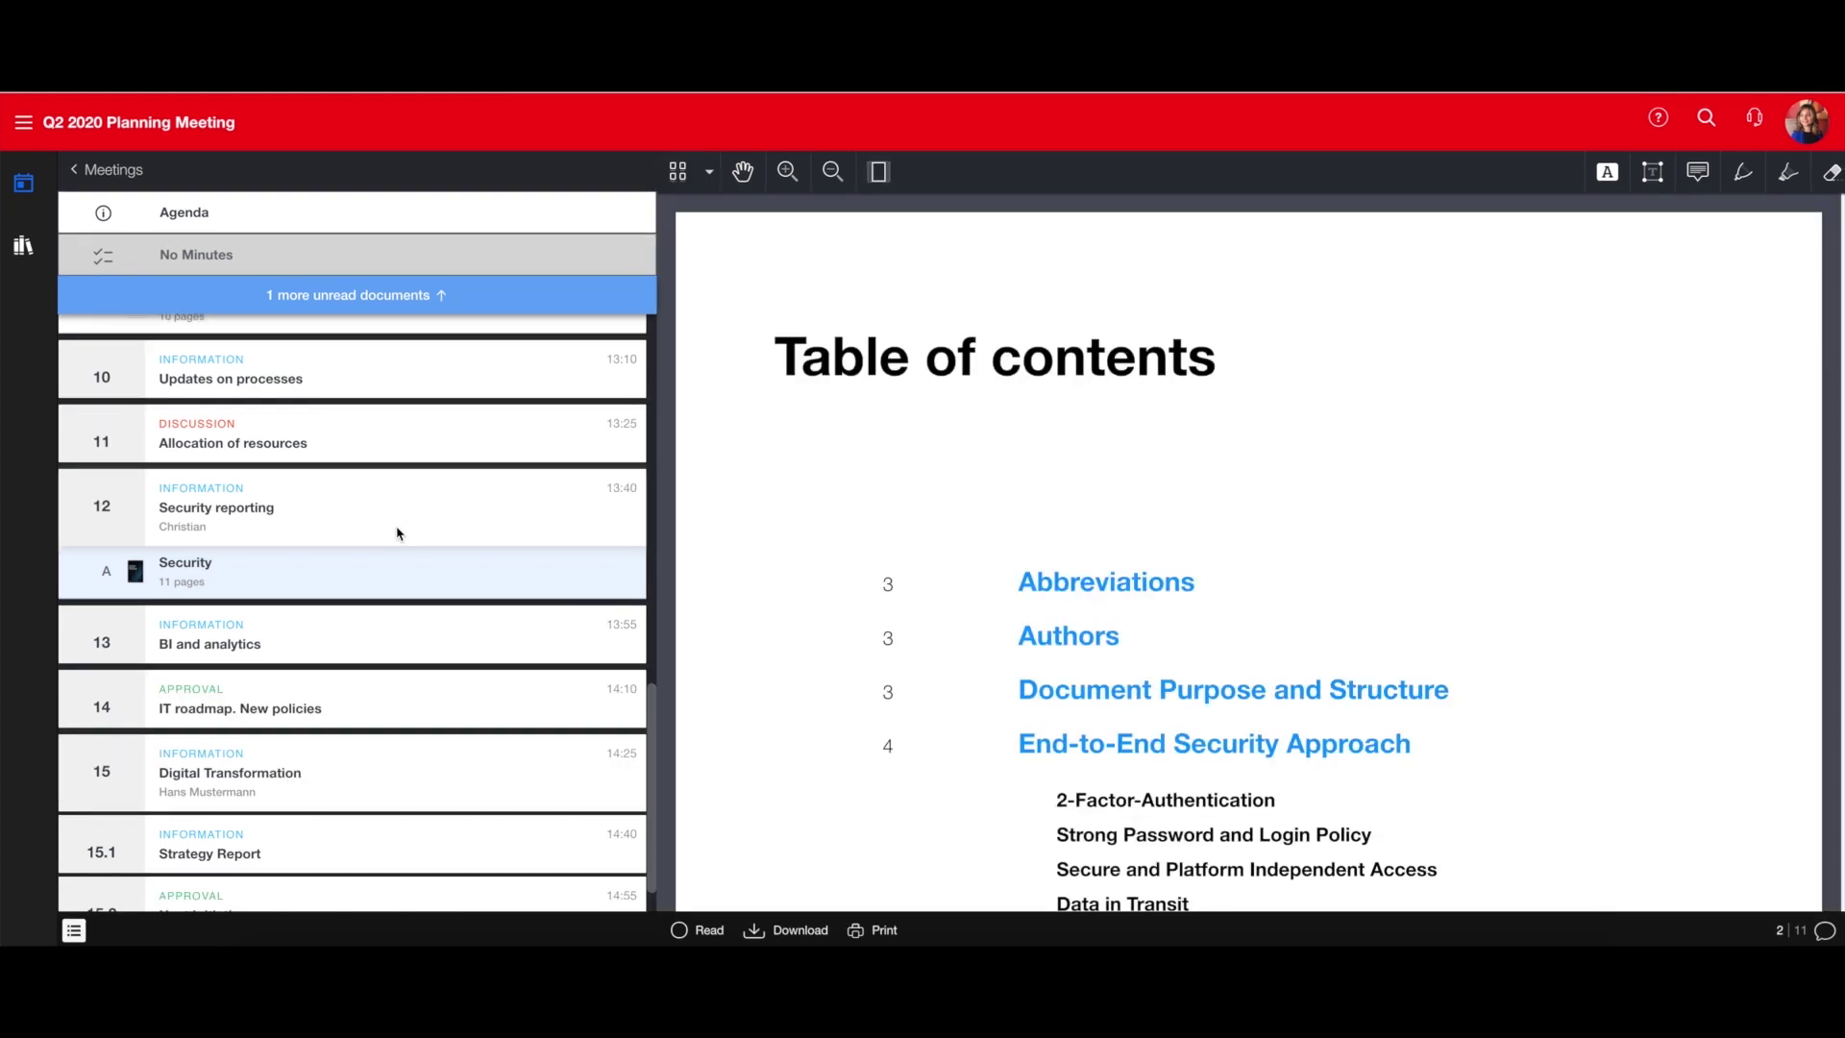
click(259, 794)
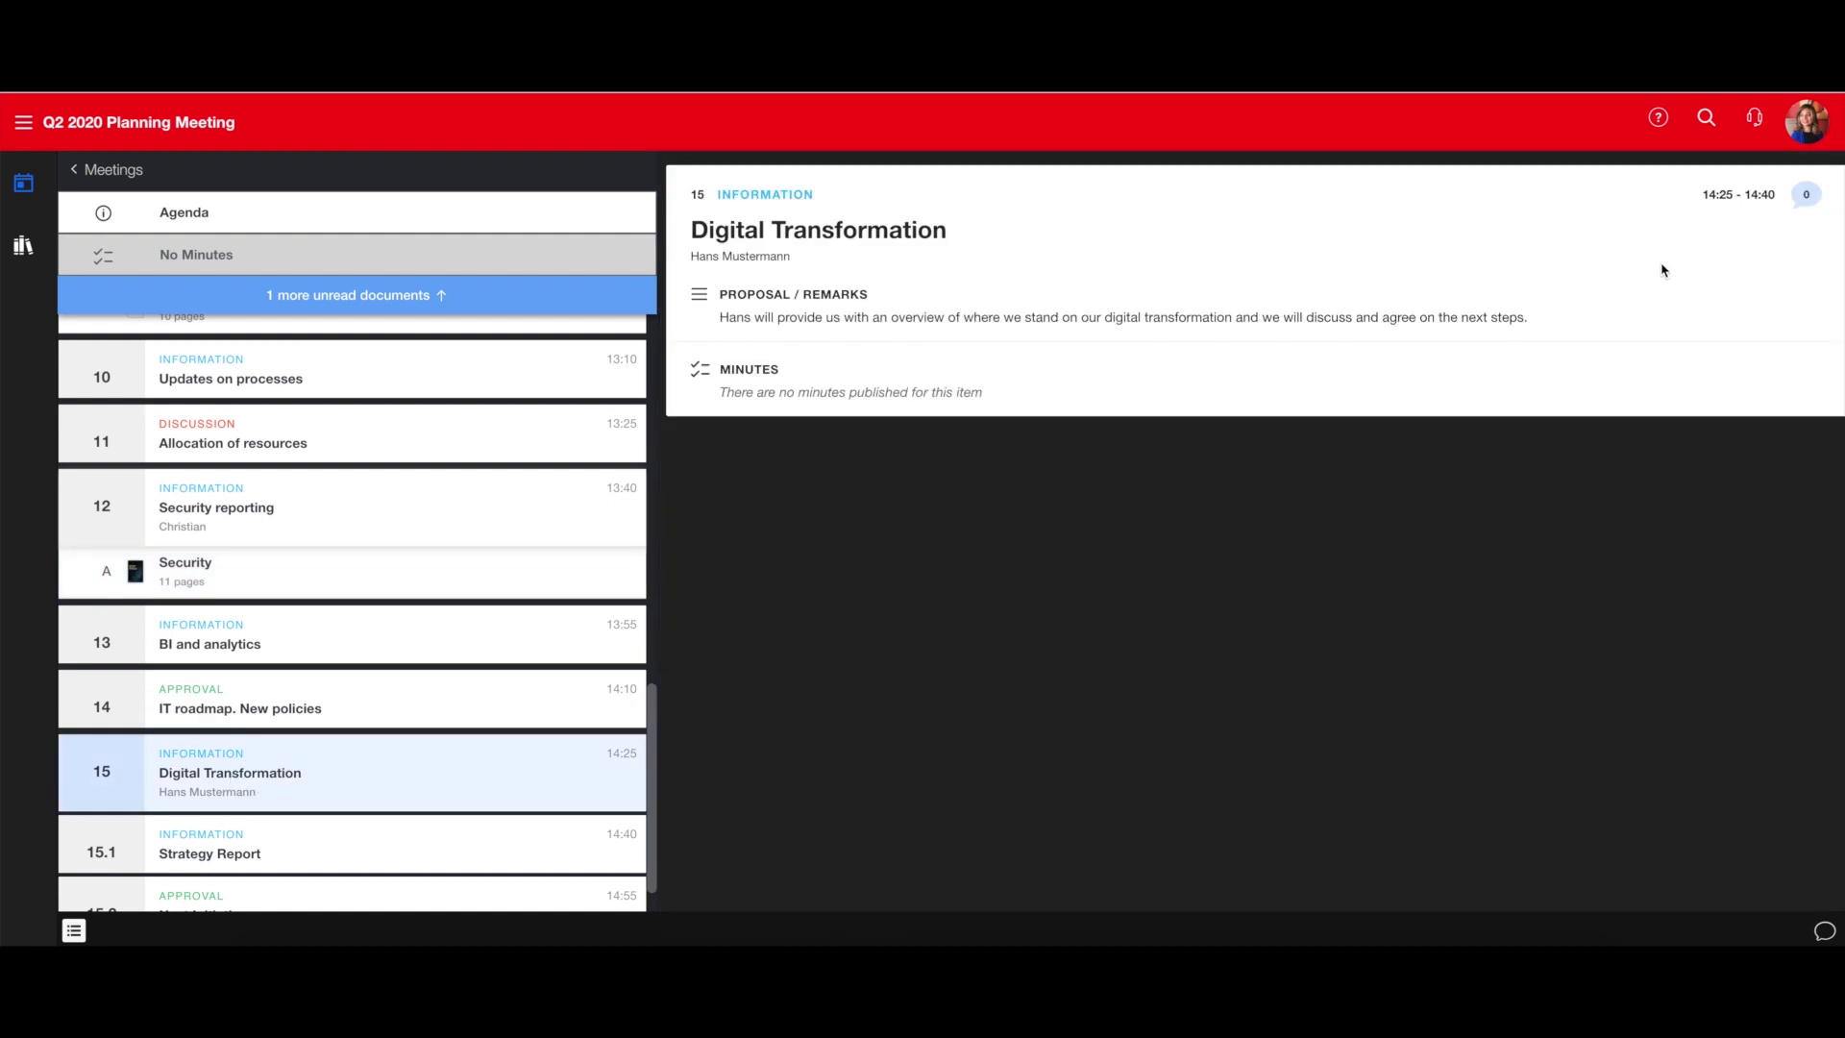
click(1803, 201)
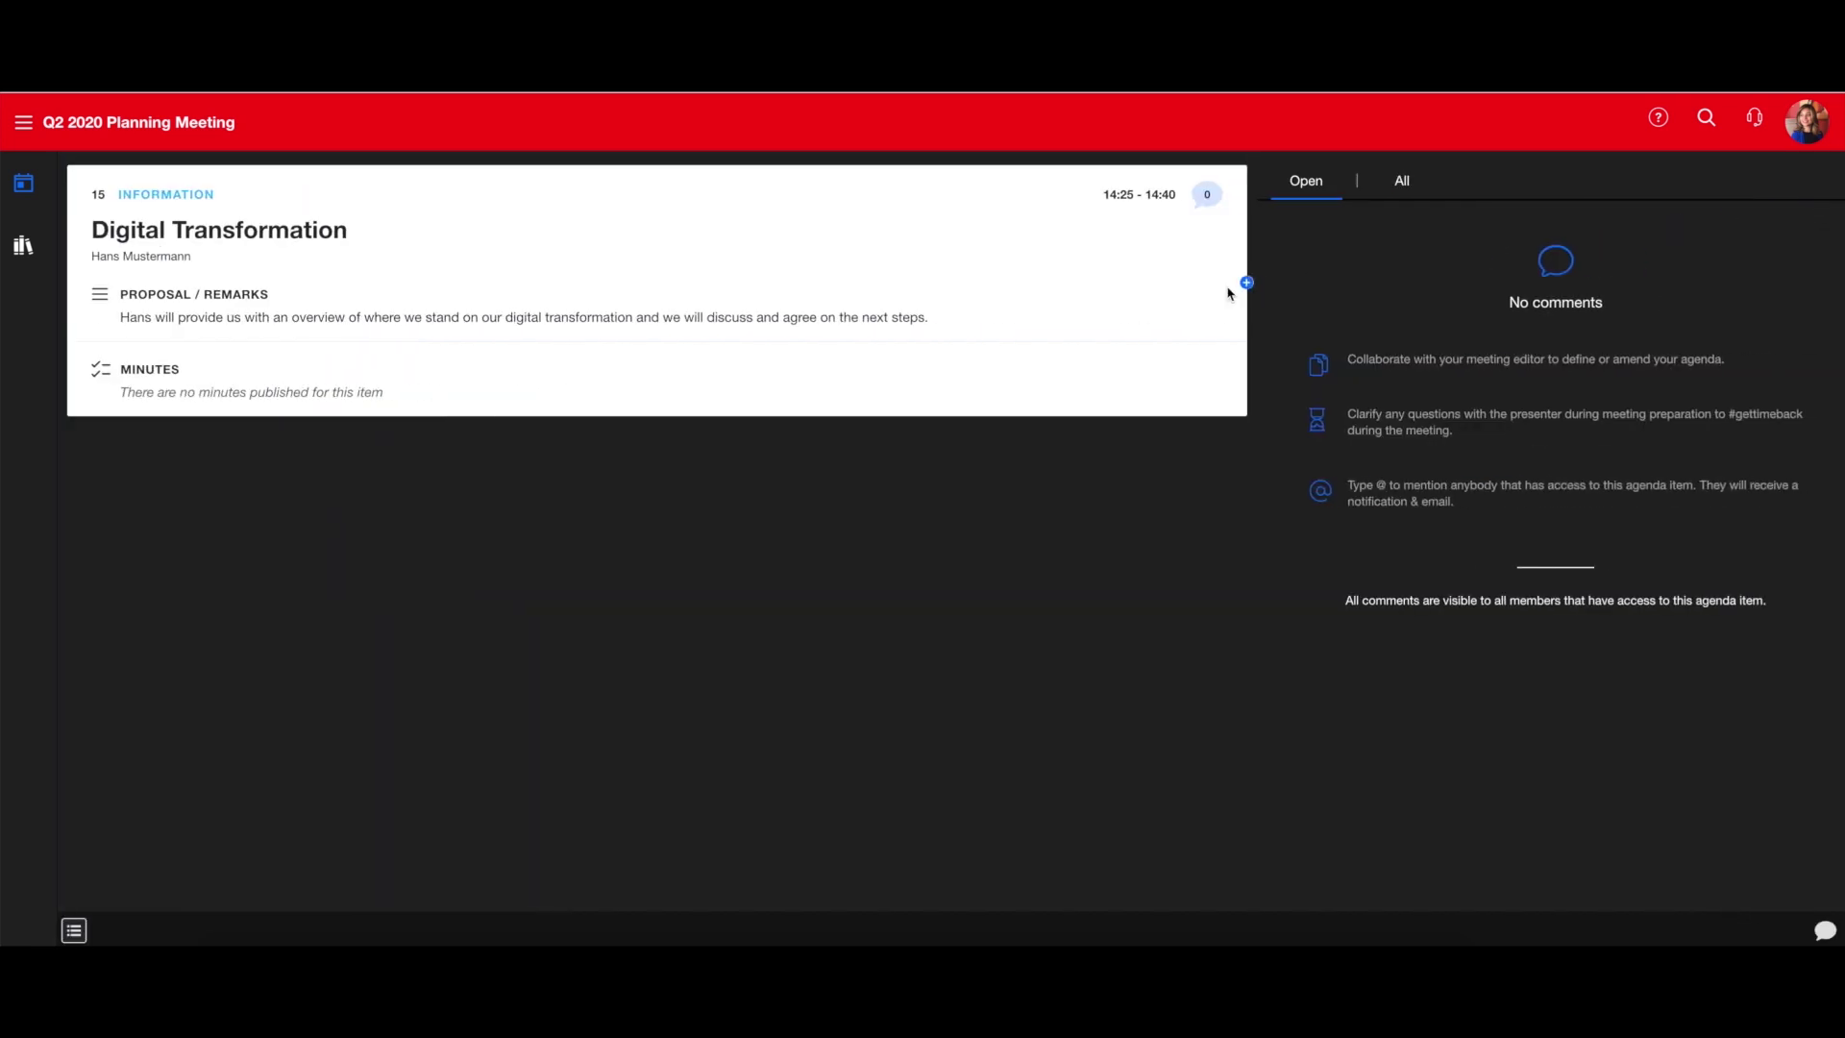
click(1243, 287)
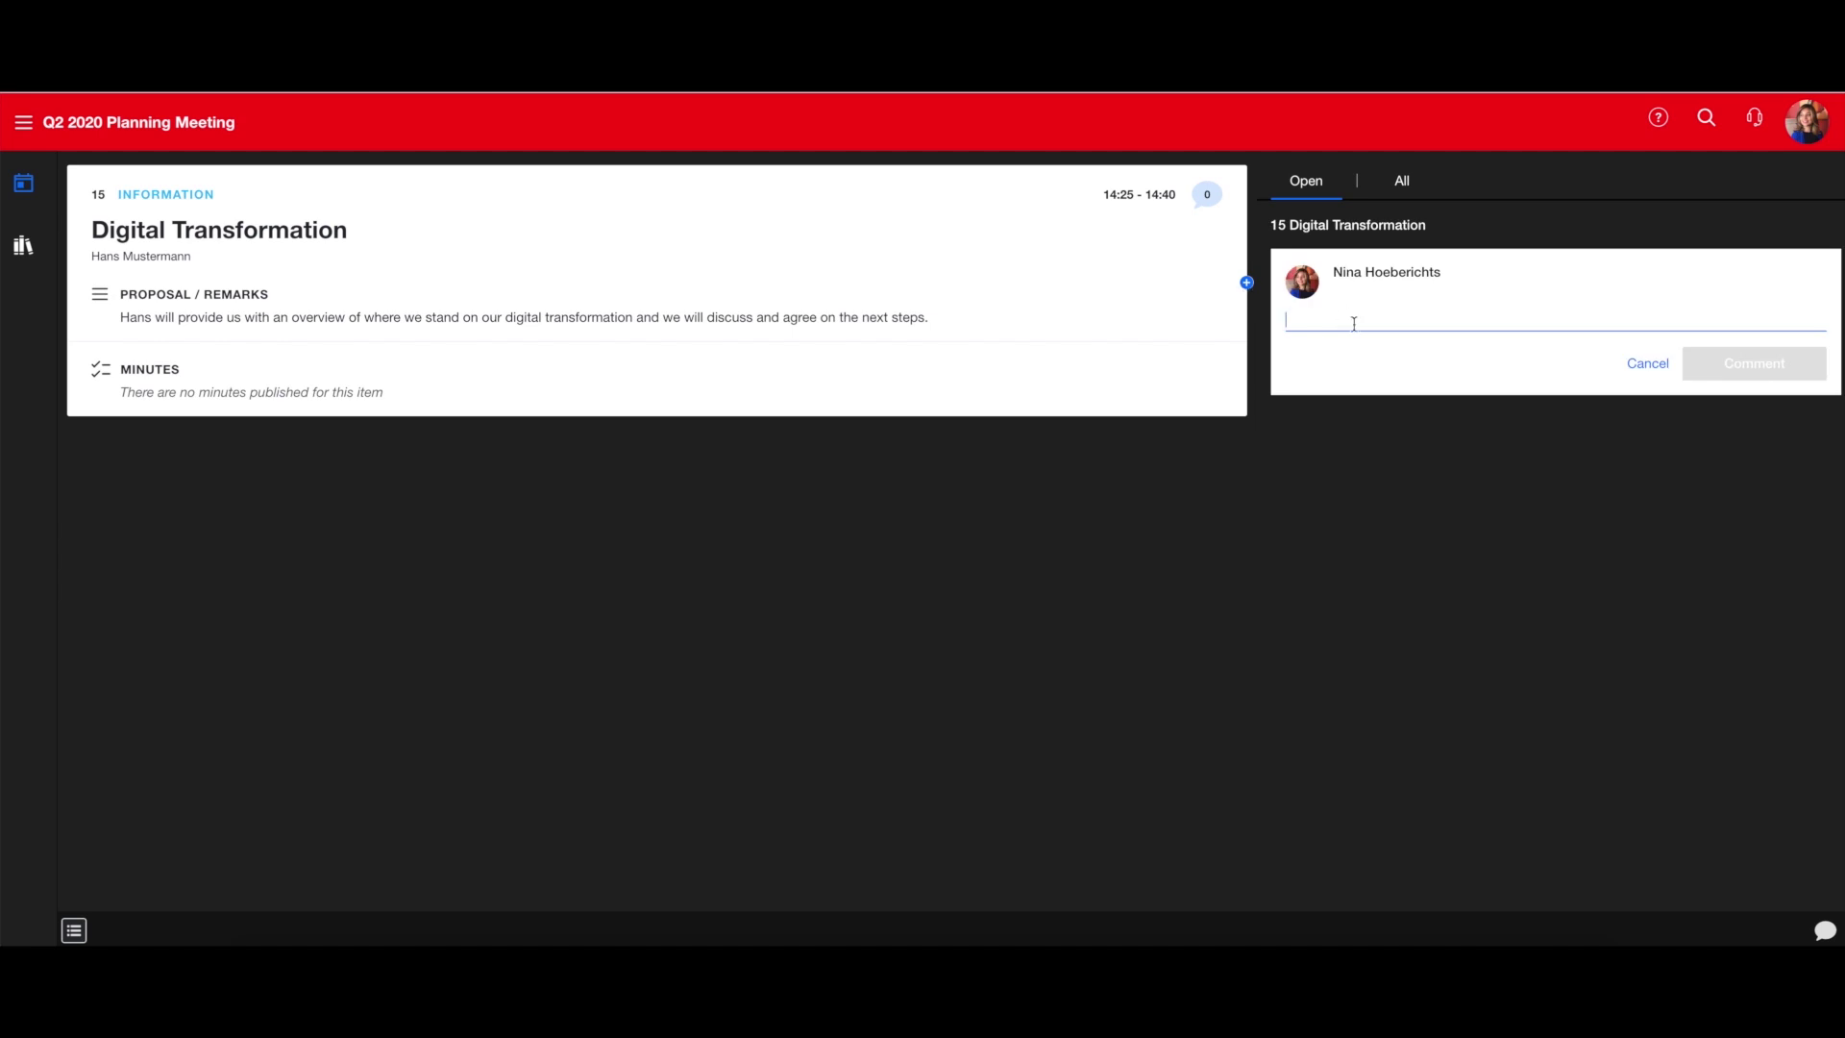
text(@)
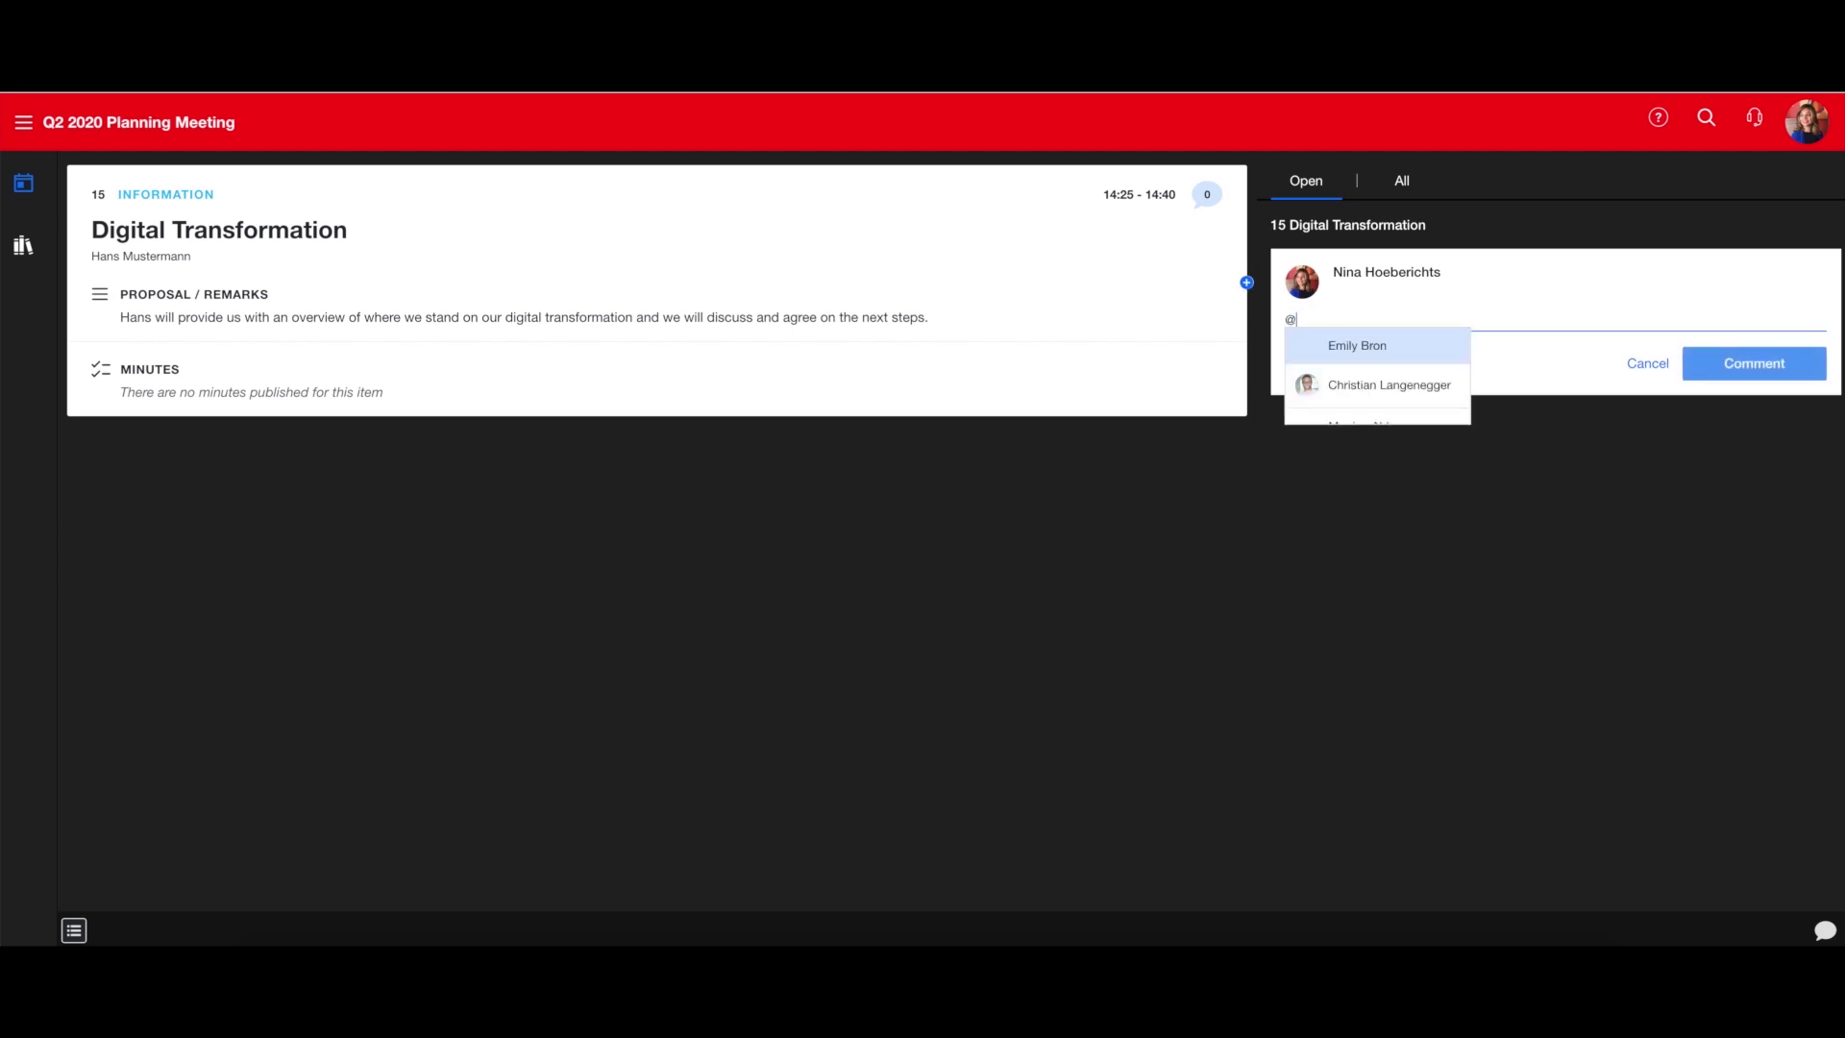
text(chri)
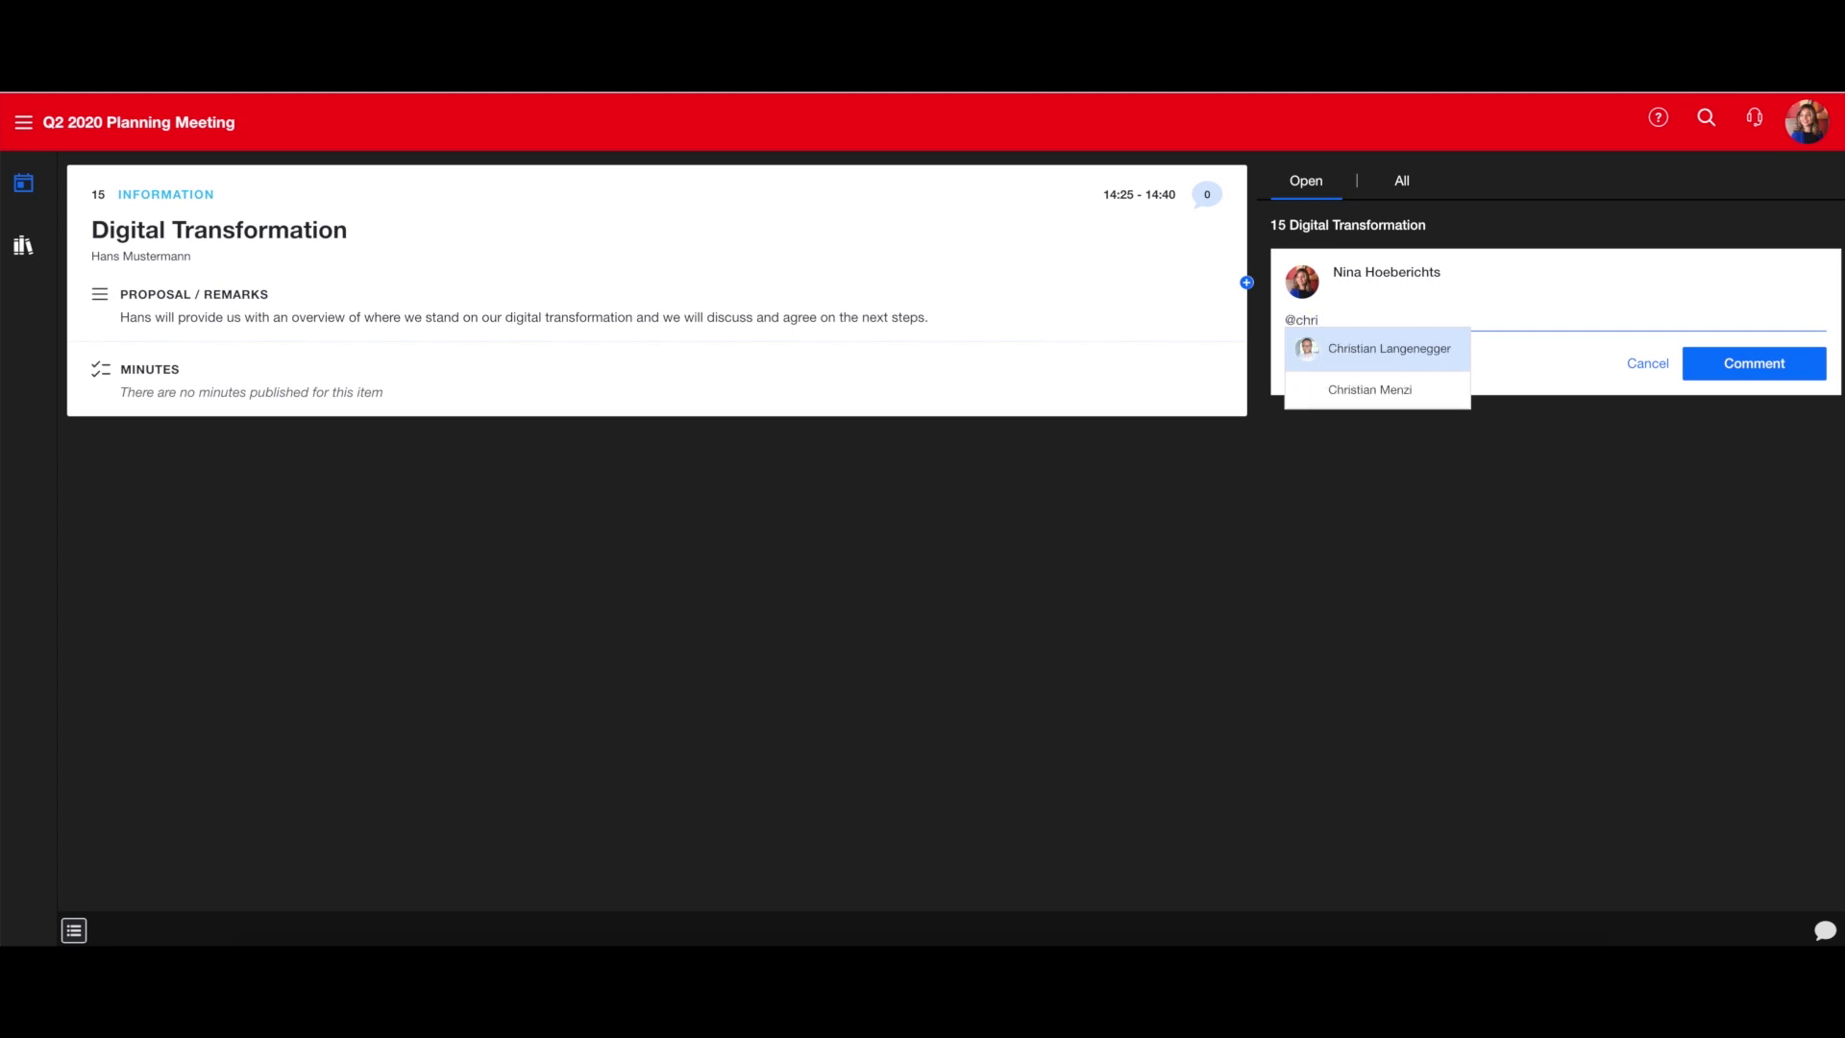
click(1430, 392)
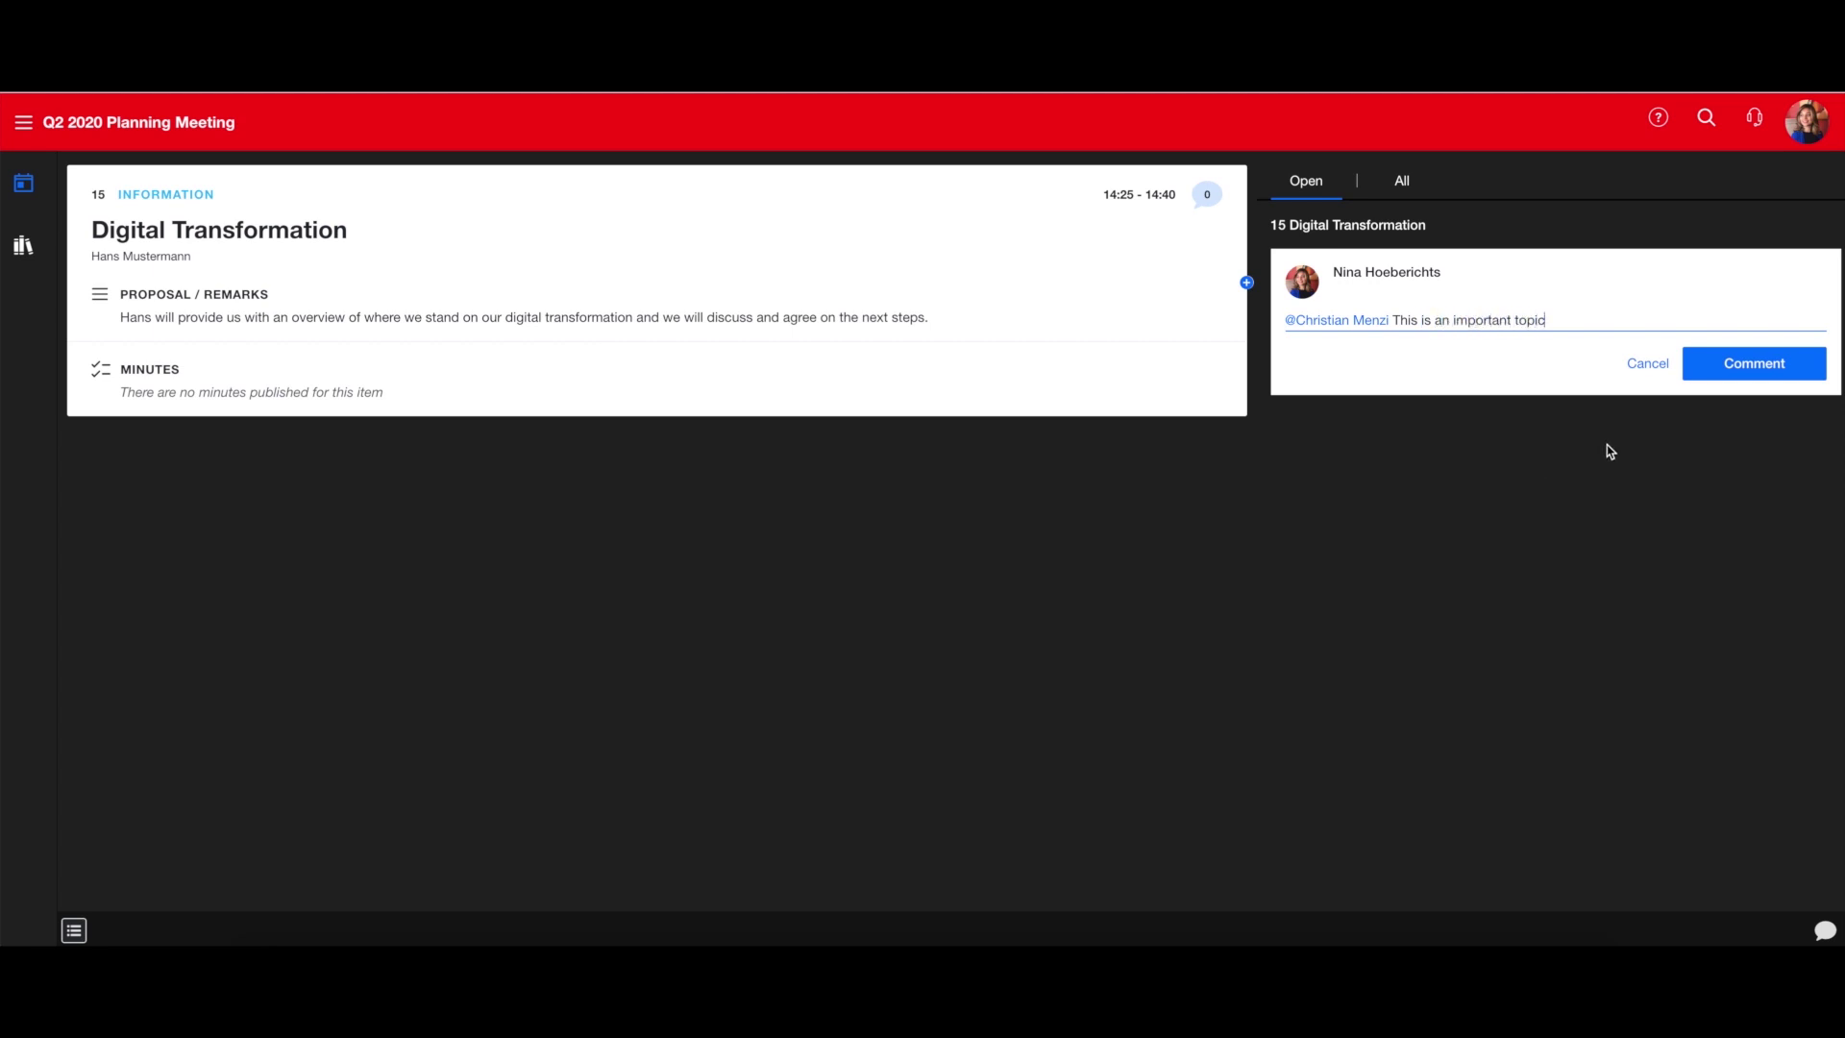
click(1756, 367)
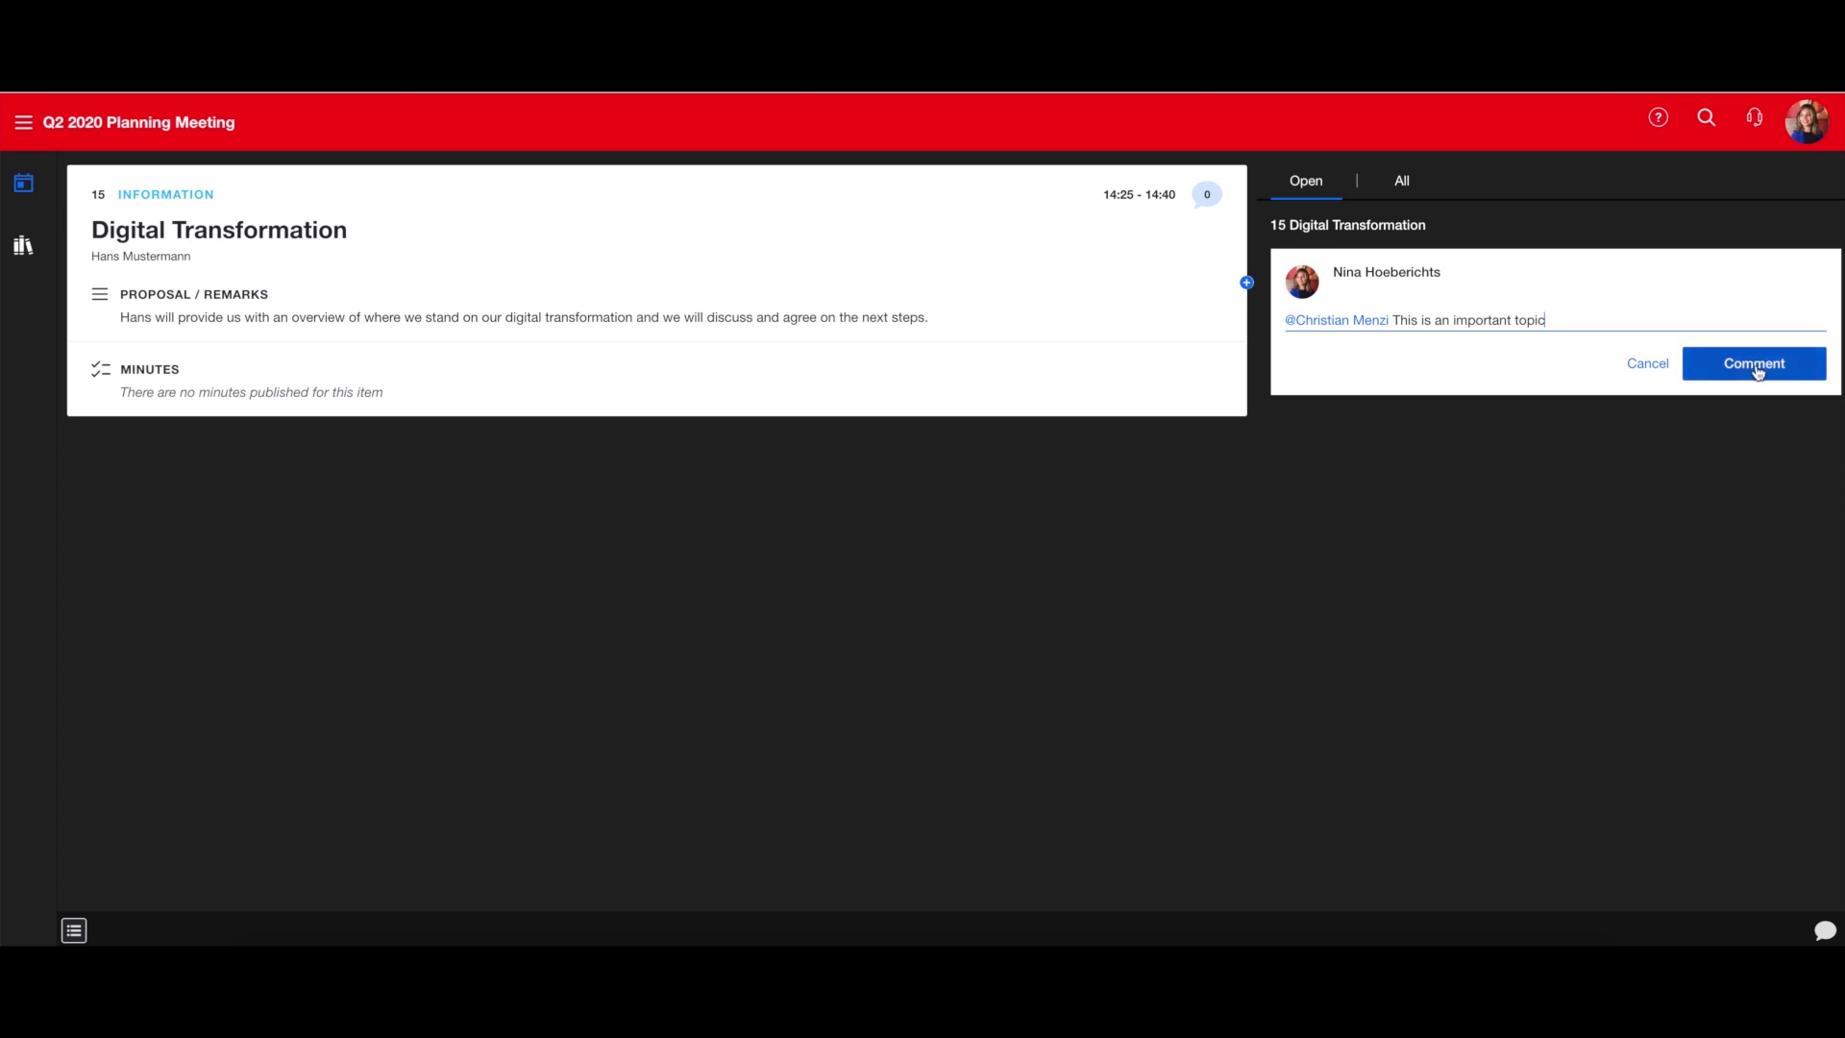
click(1757, 371)
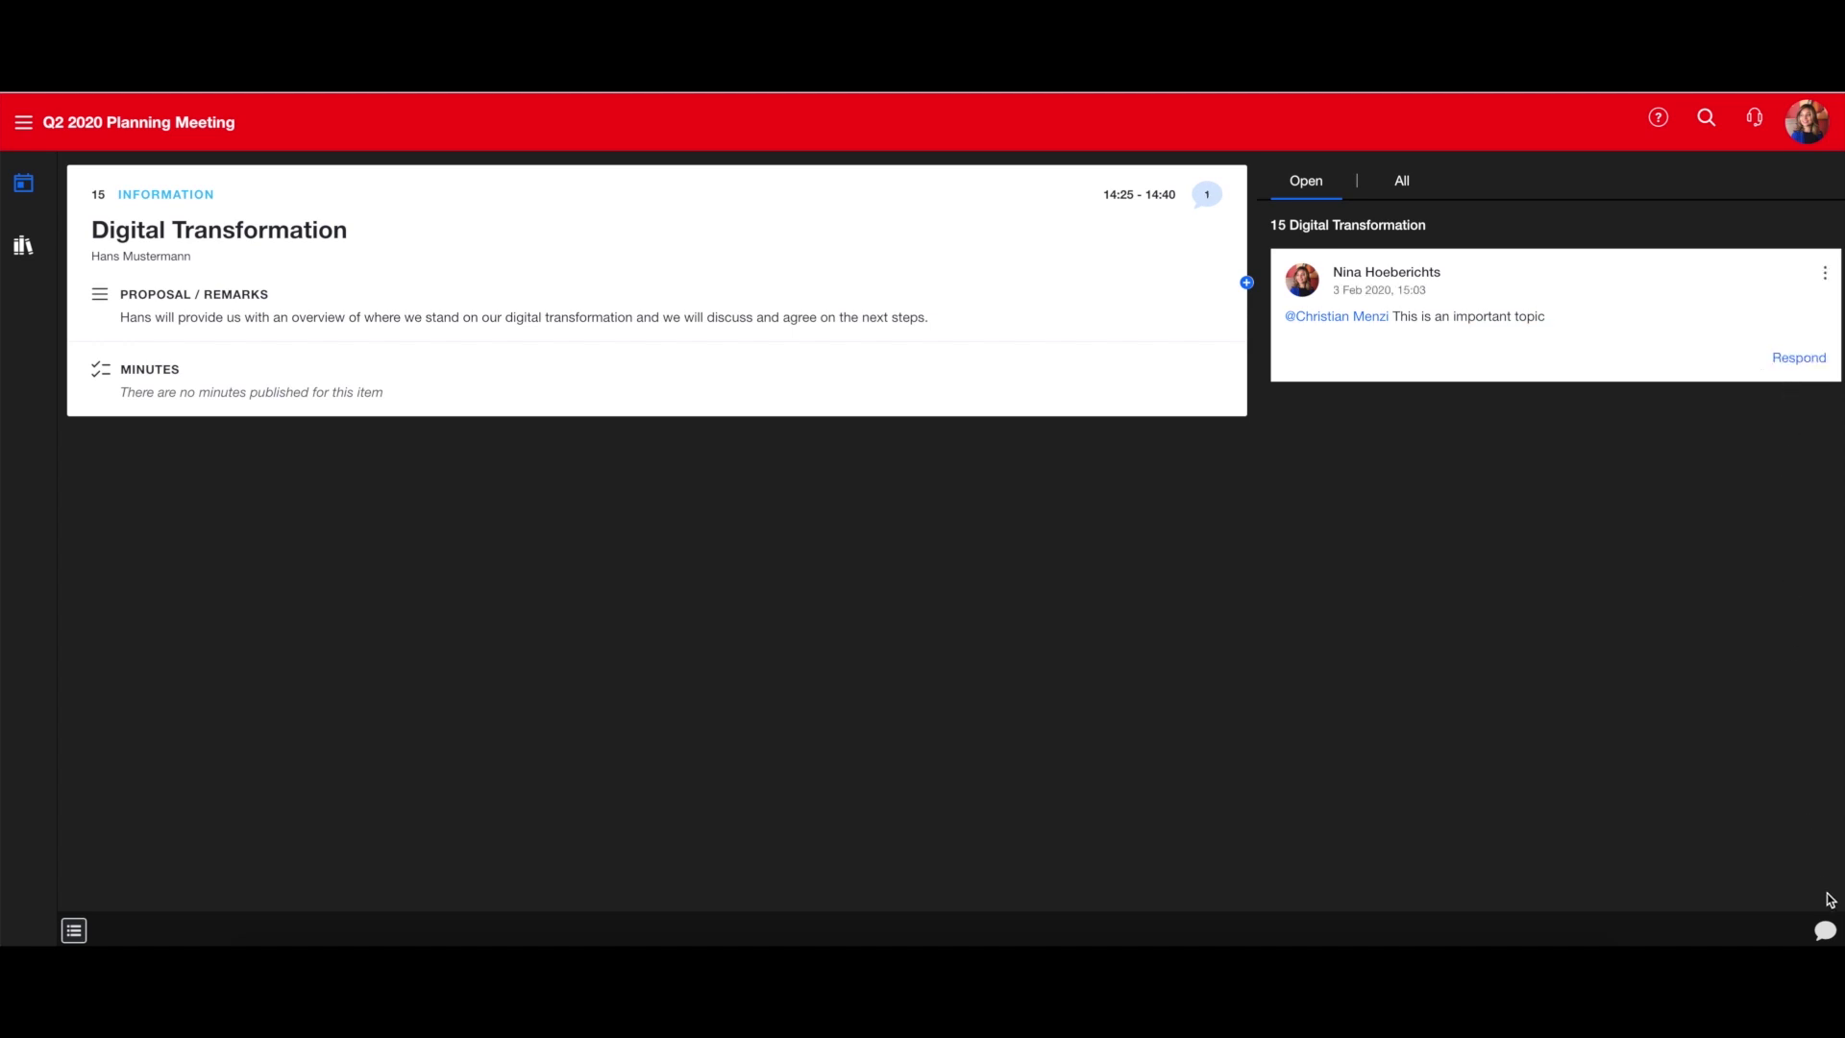
Close the comments panel and toggle the comment annotation tool on and off
click(1825, 930)
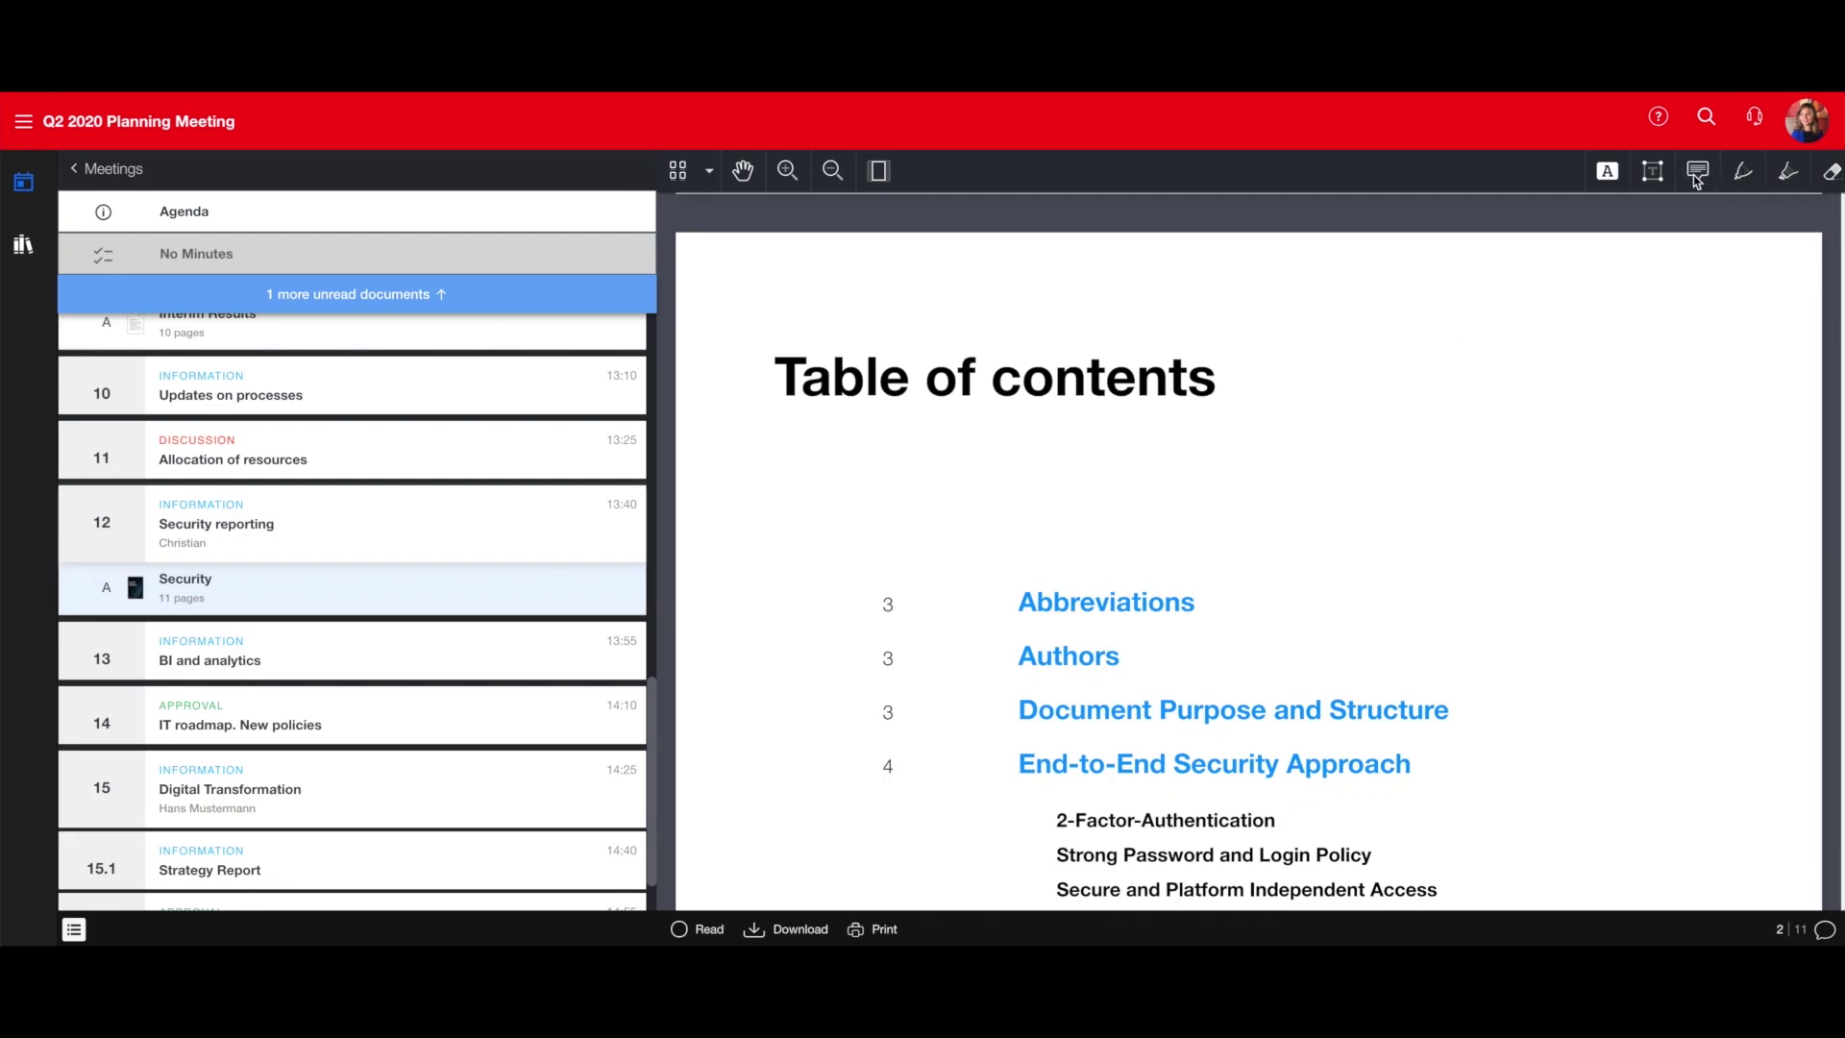
click(1700, 179)
click(1707, 179)
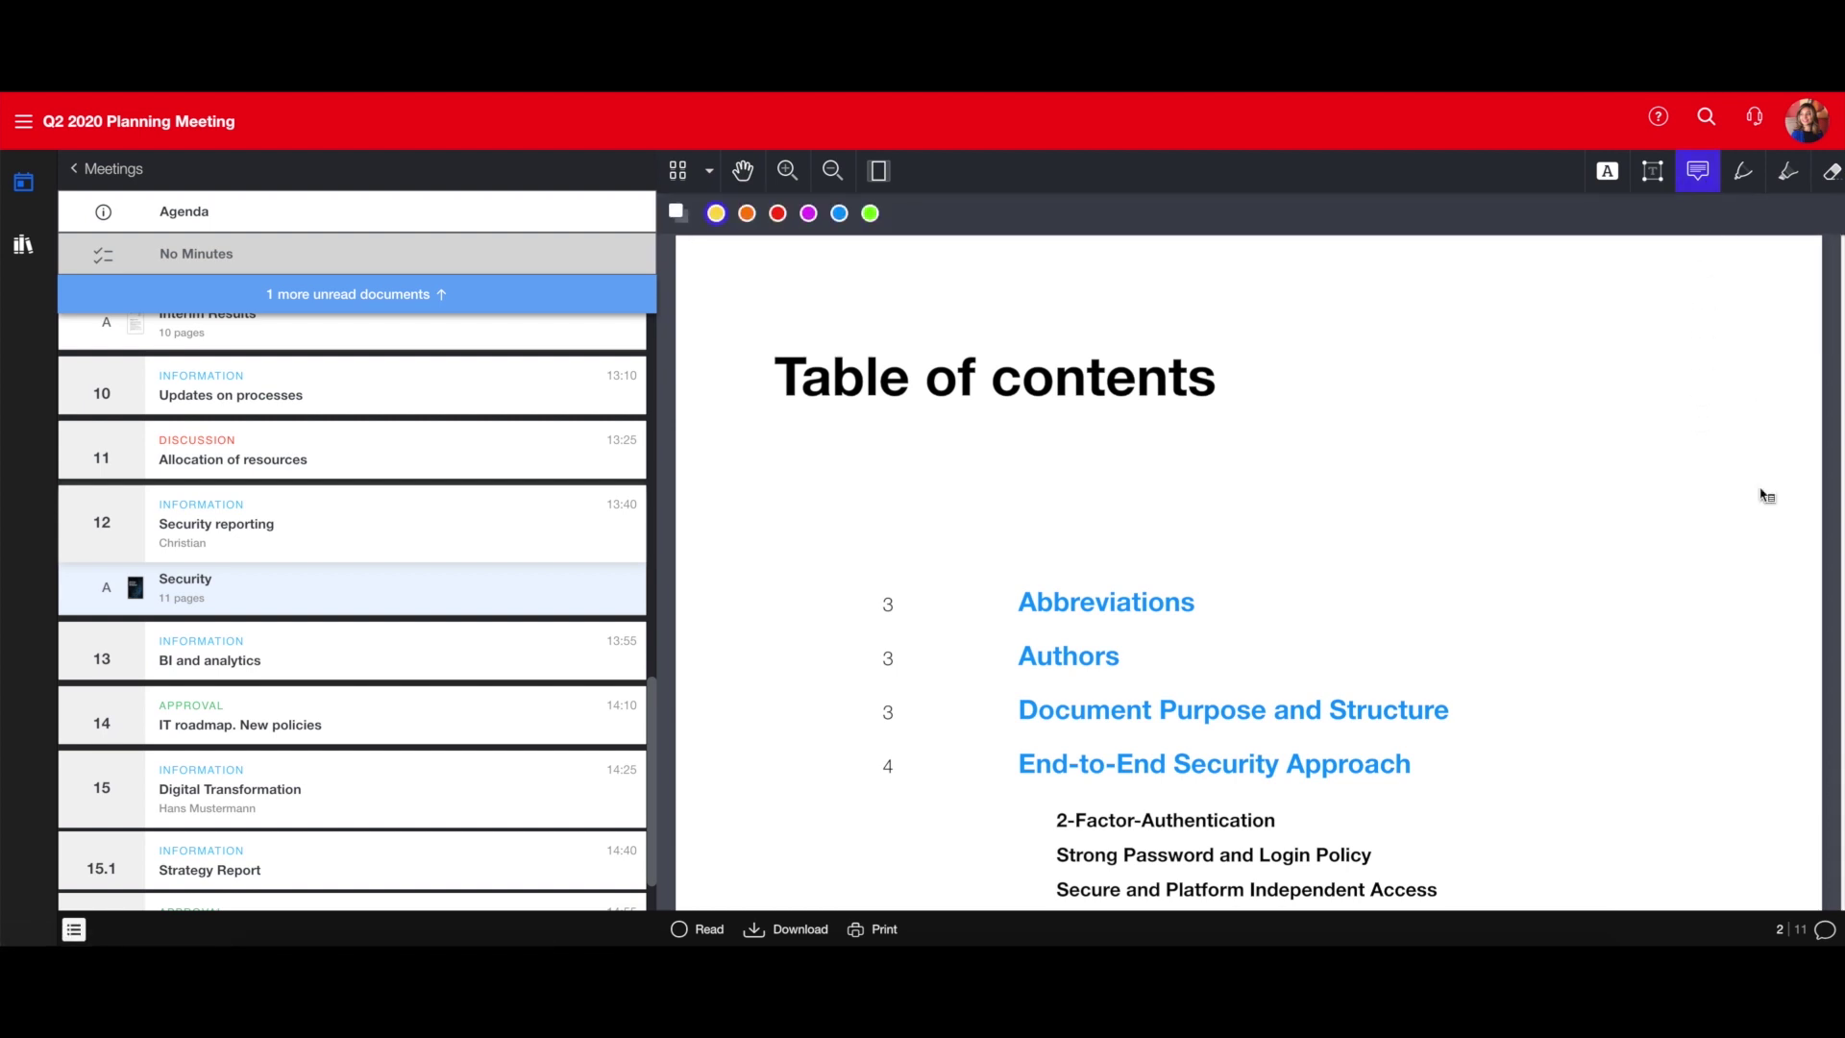
click(1700, 180)
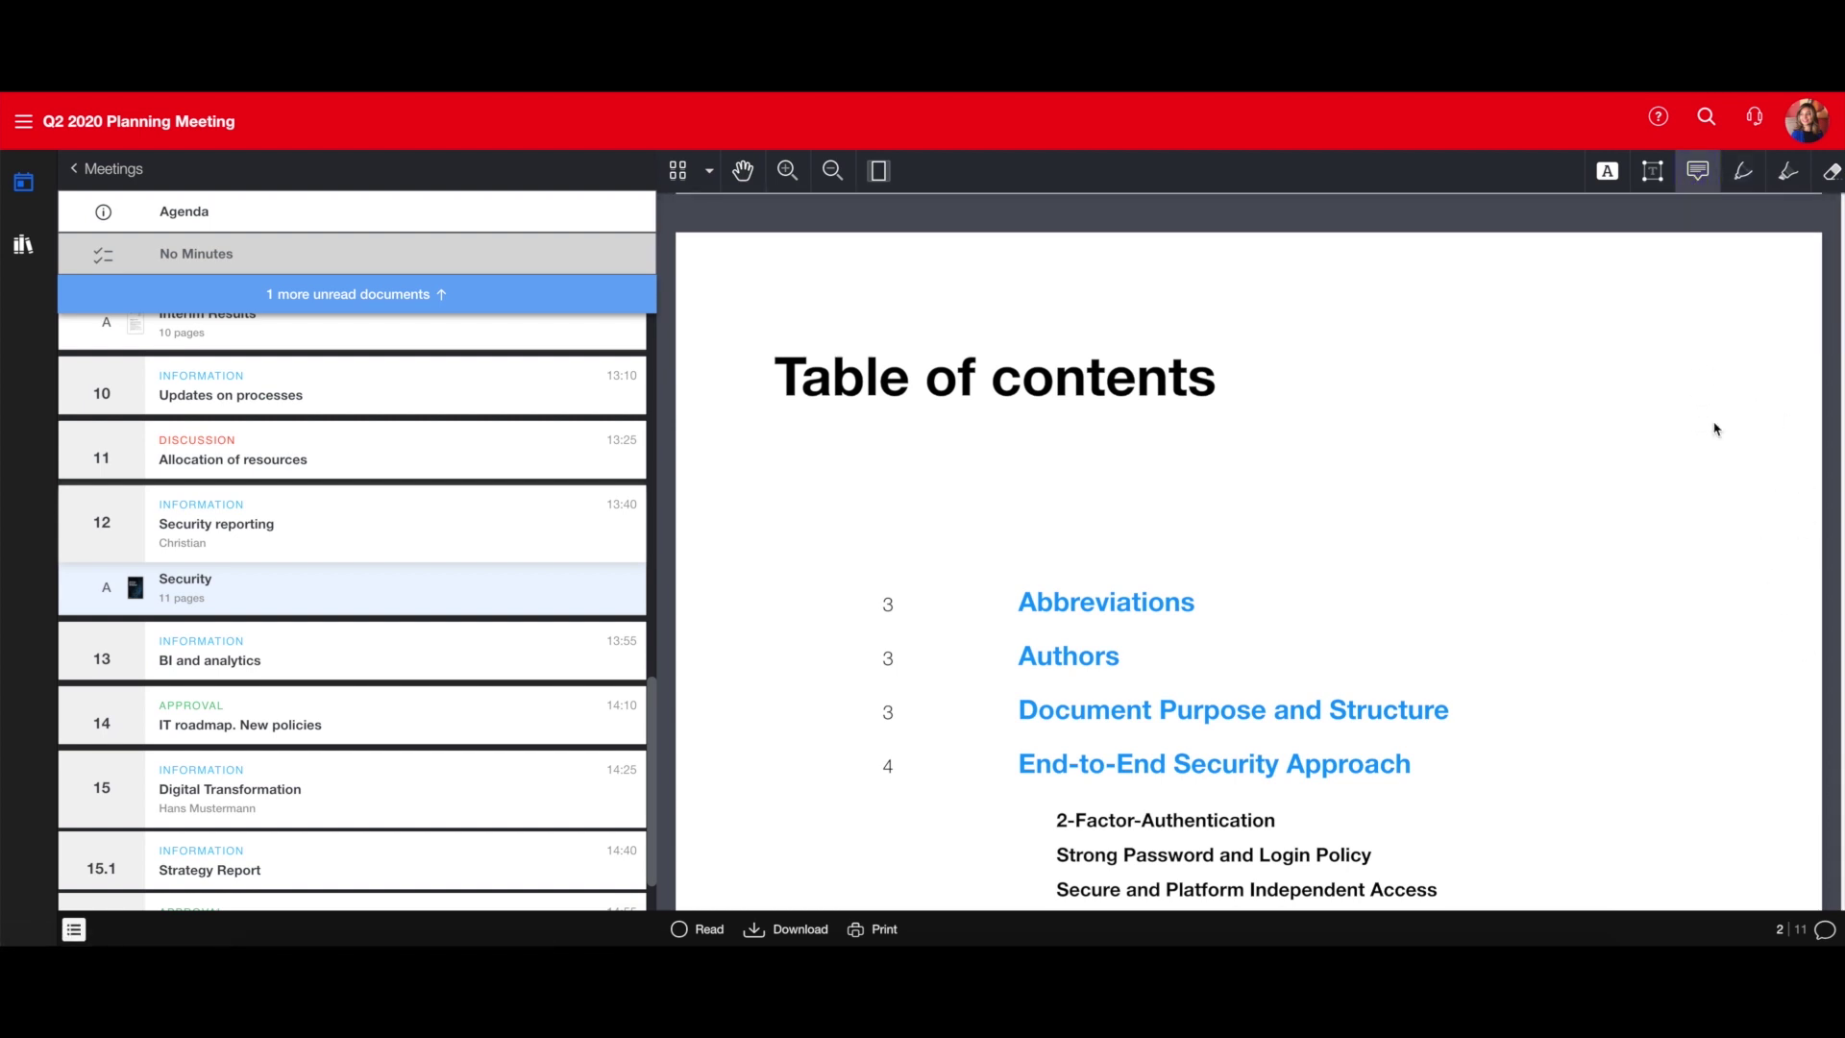
click(1825, 929)
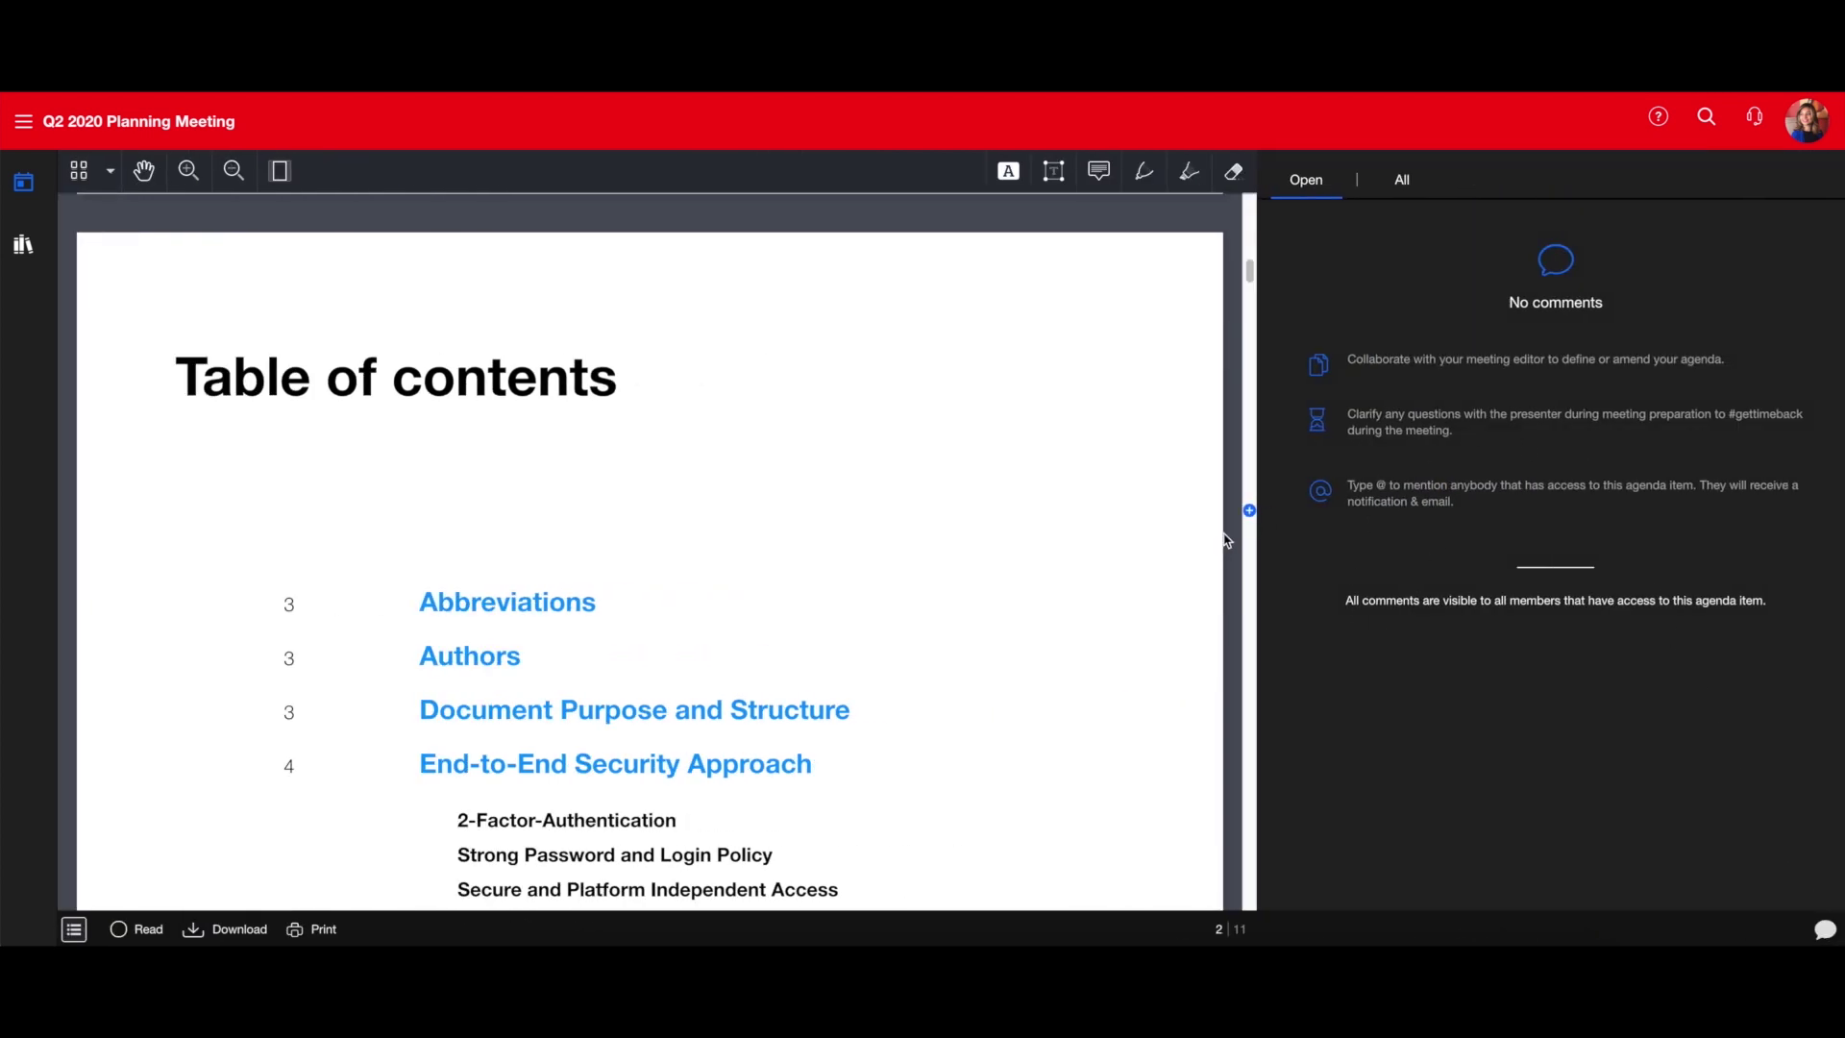
click(1248, 511)
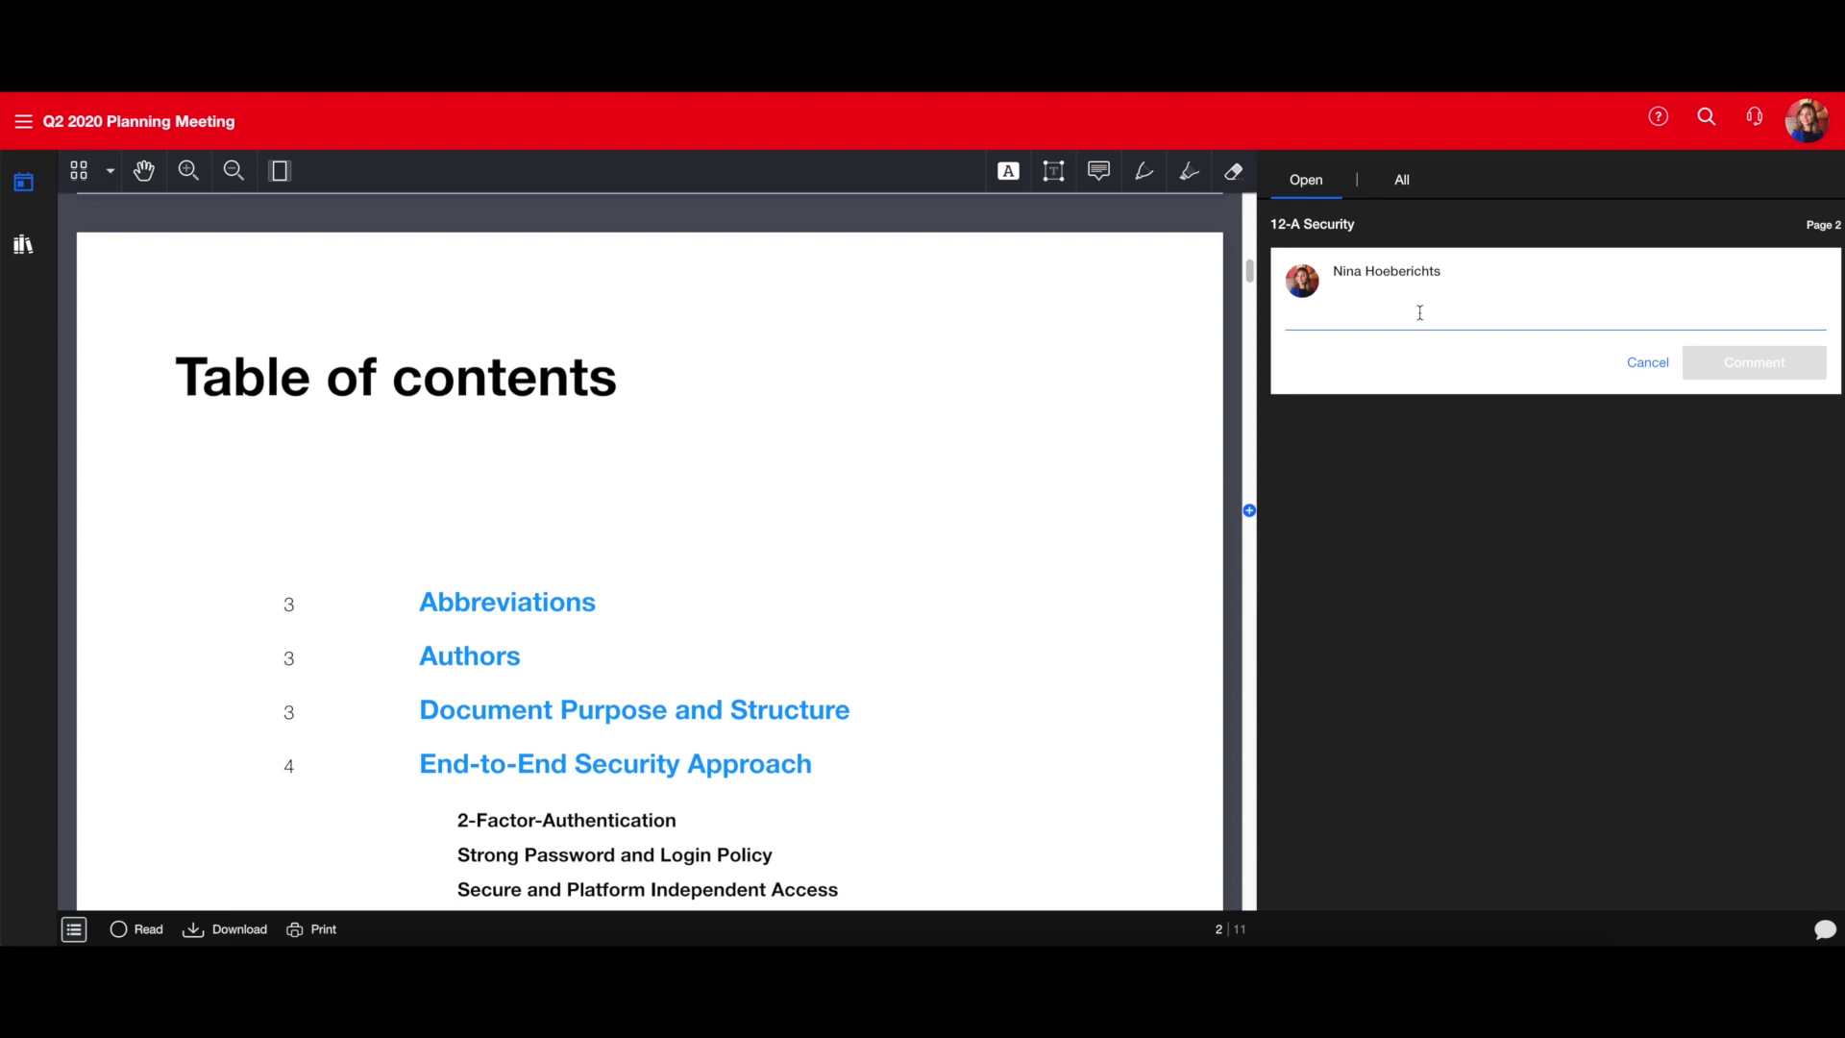
text(@)
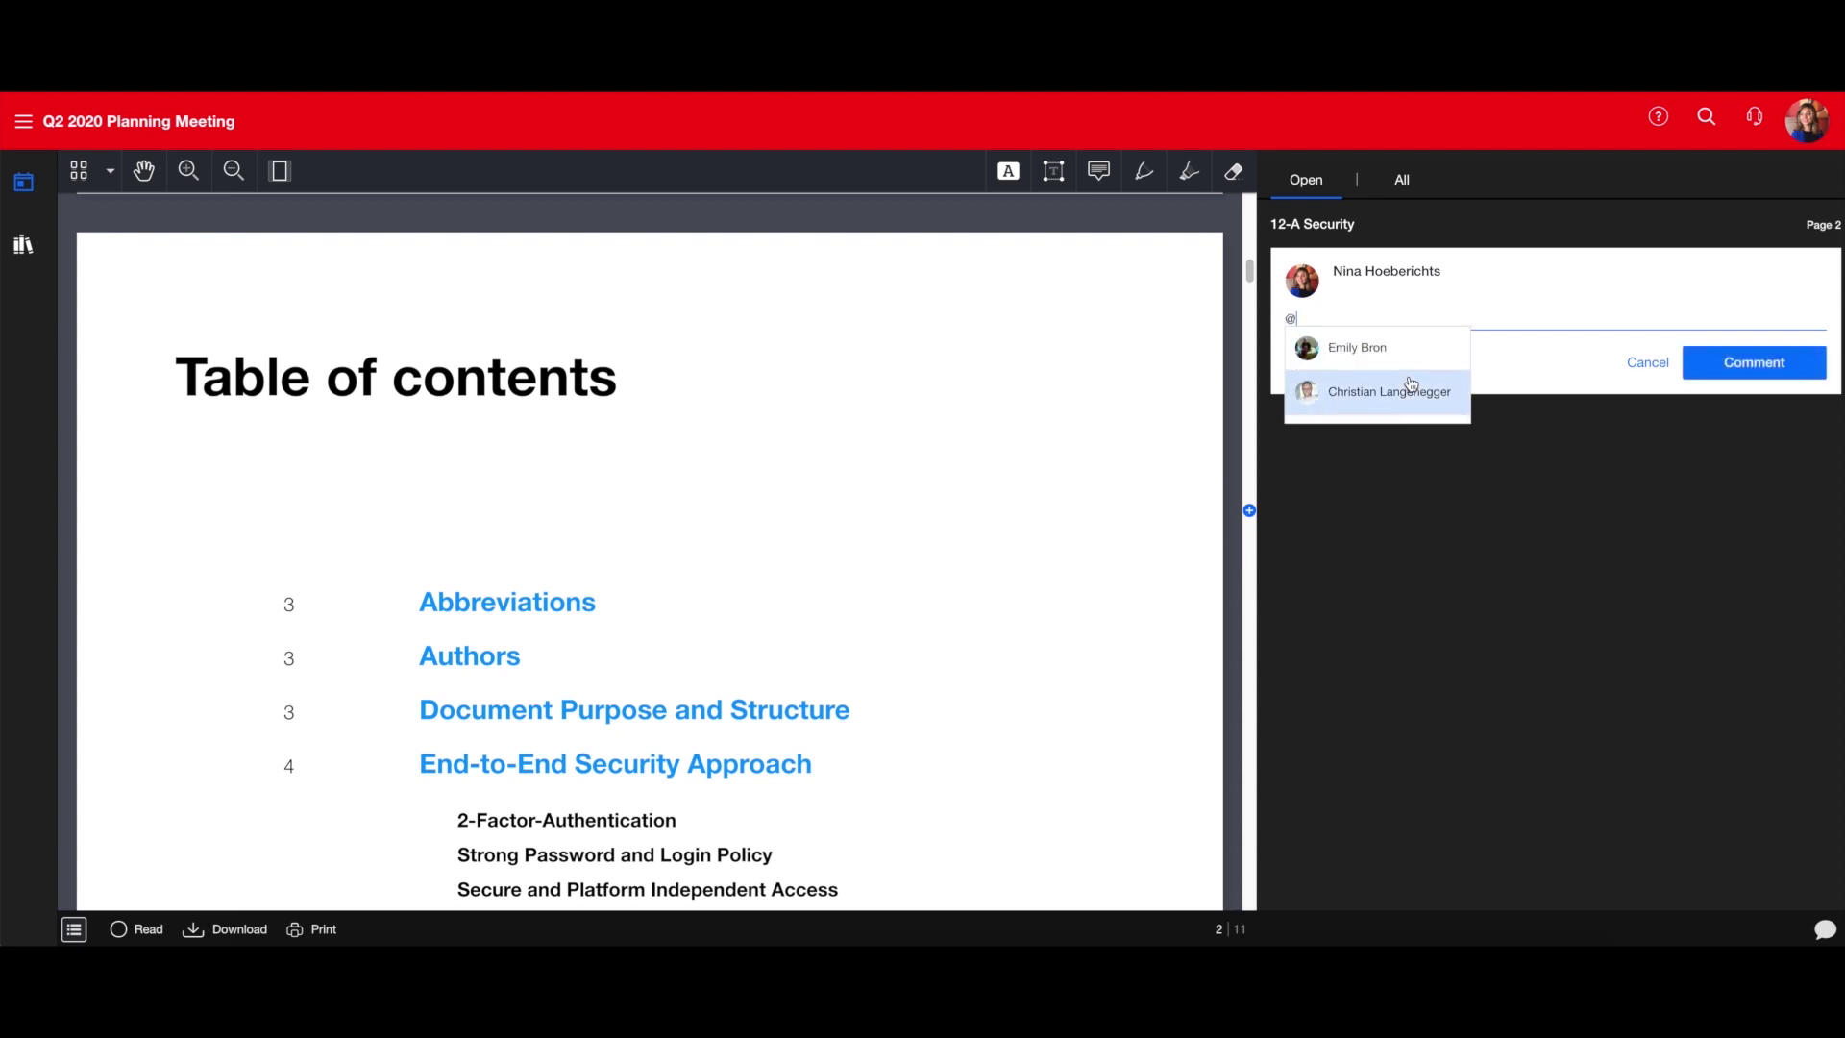
click(1412, 383)
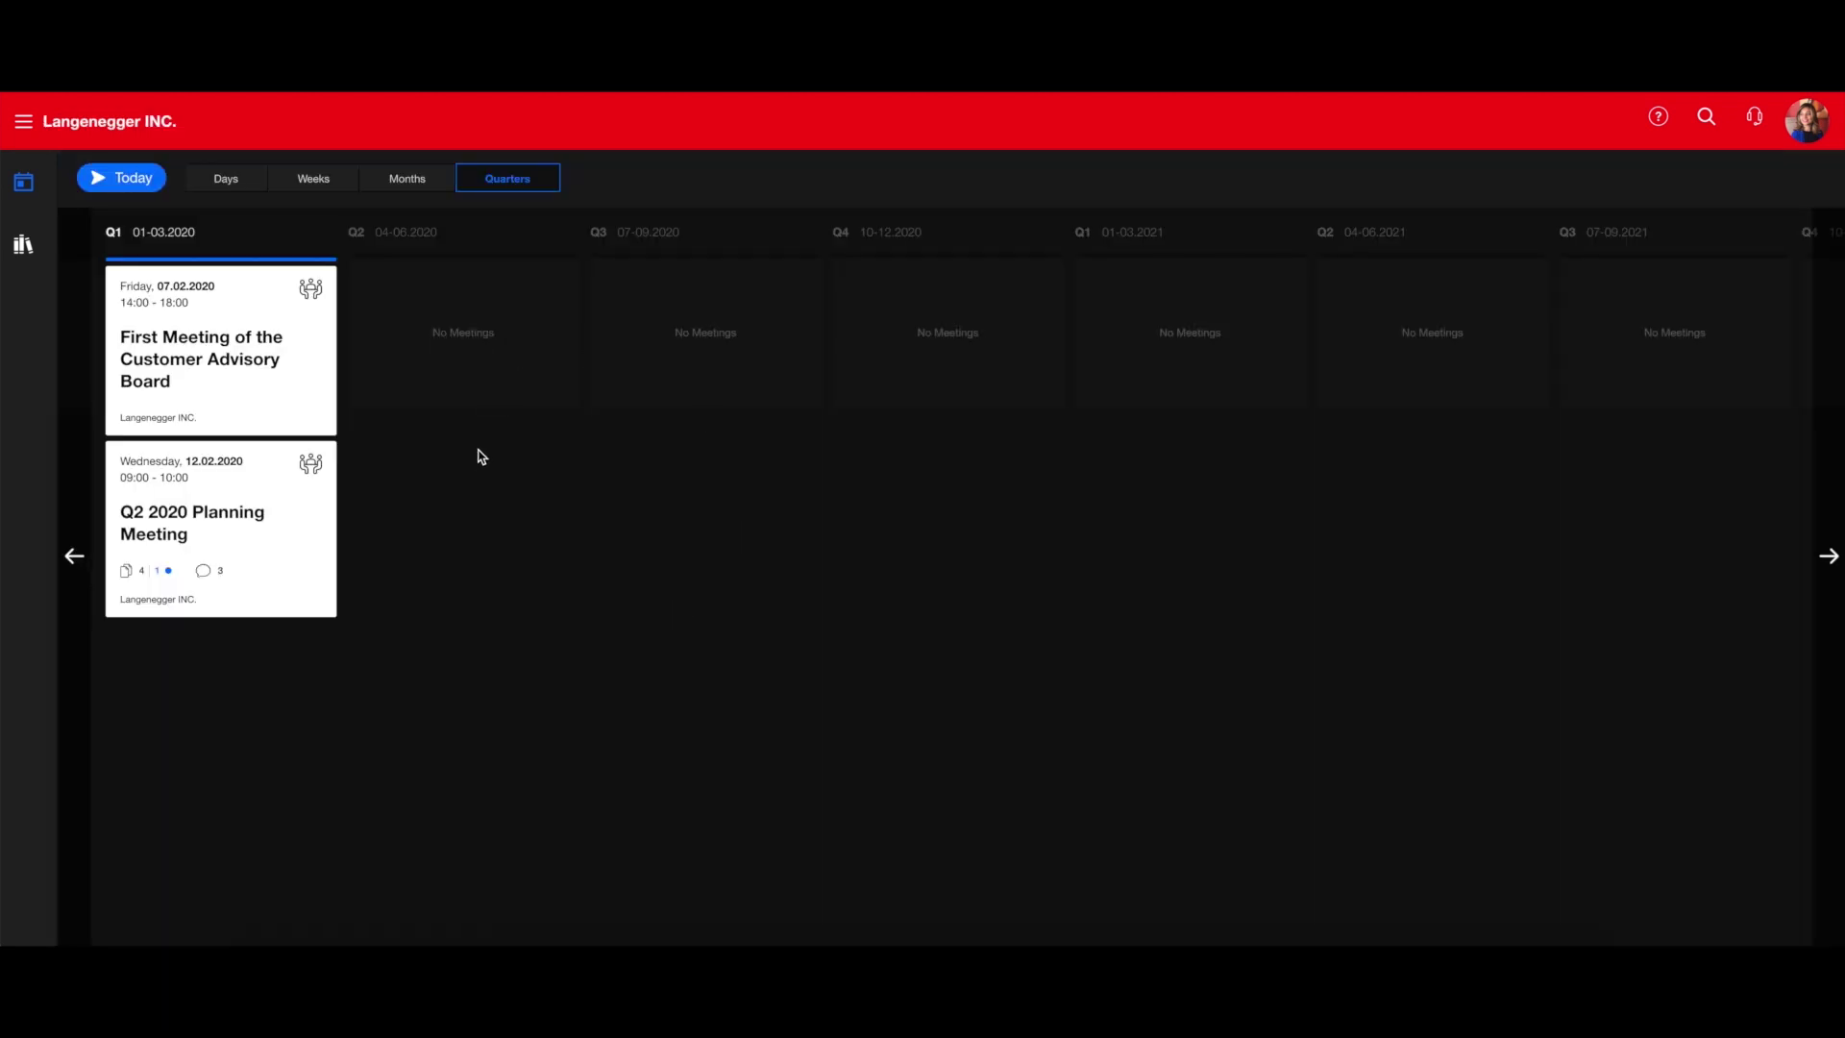
Preview 'futur proche théorie et exercices', then filter by Cours and Français and clear both
click(23, 247)
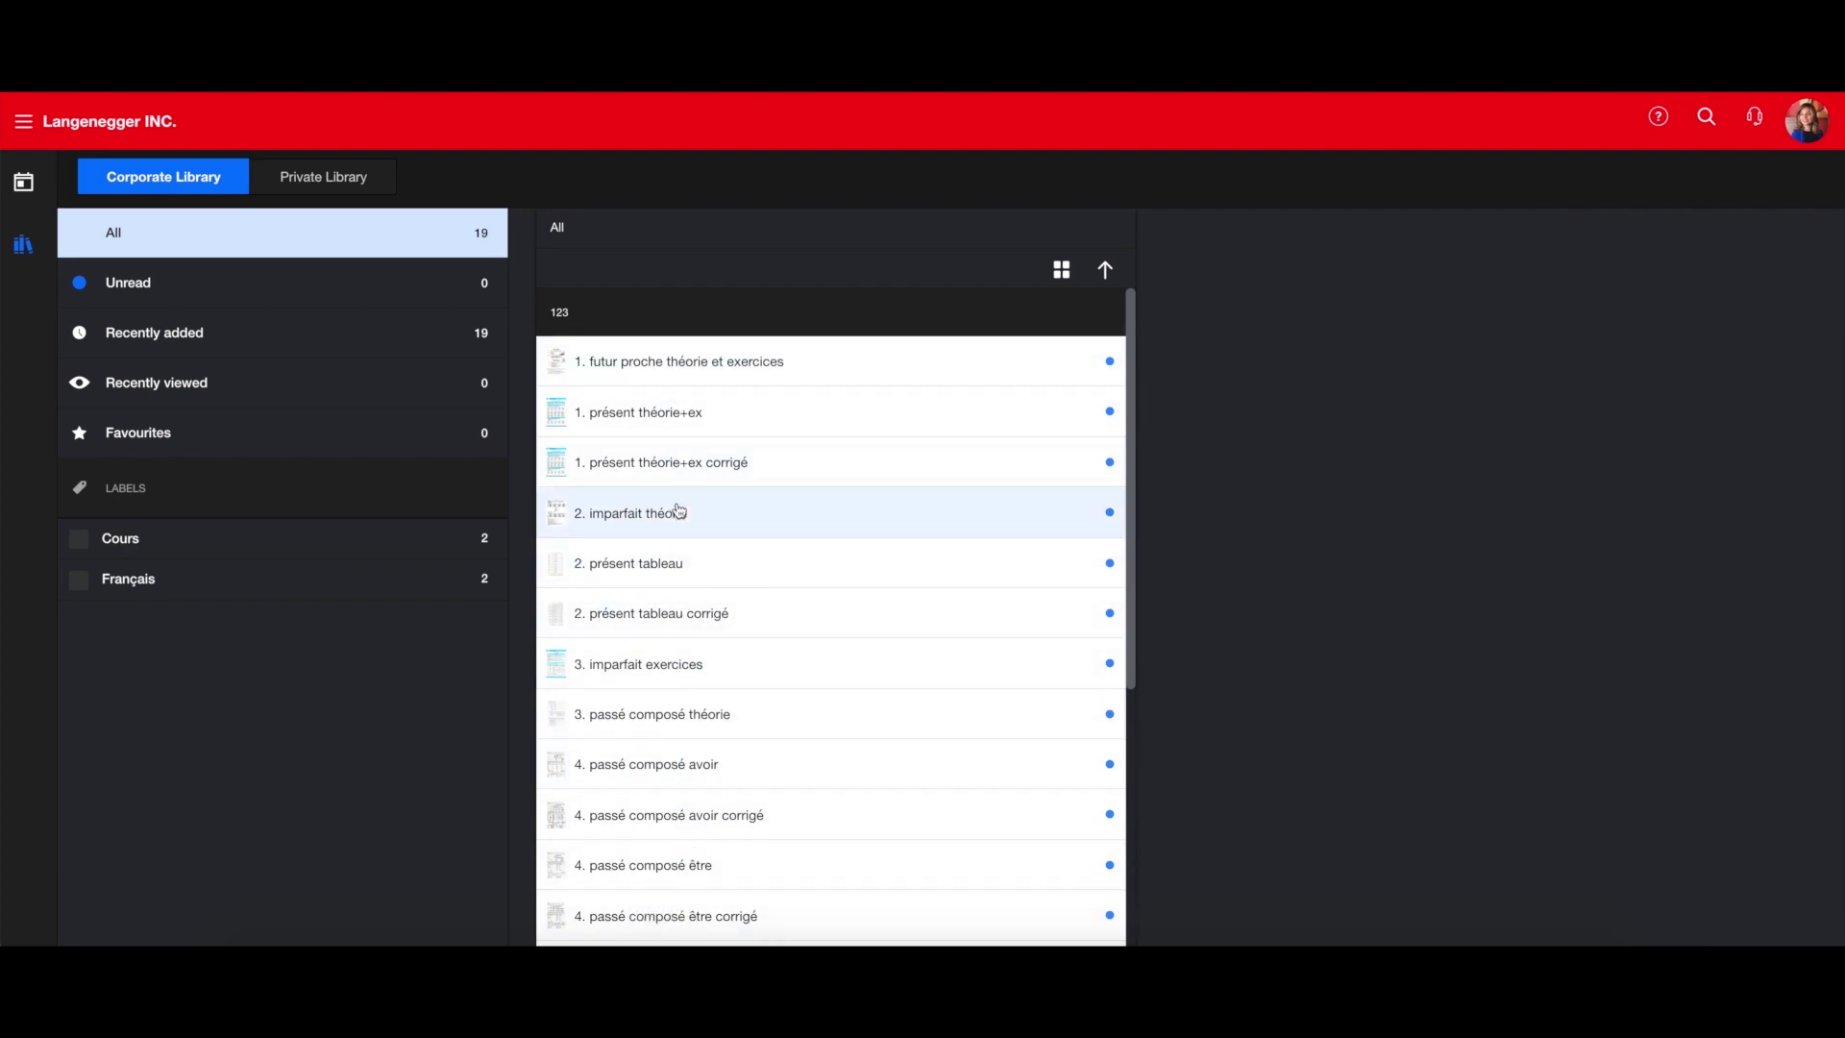
click(677, 382)
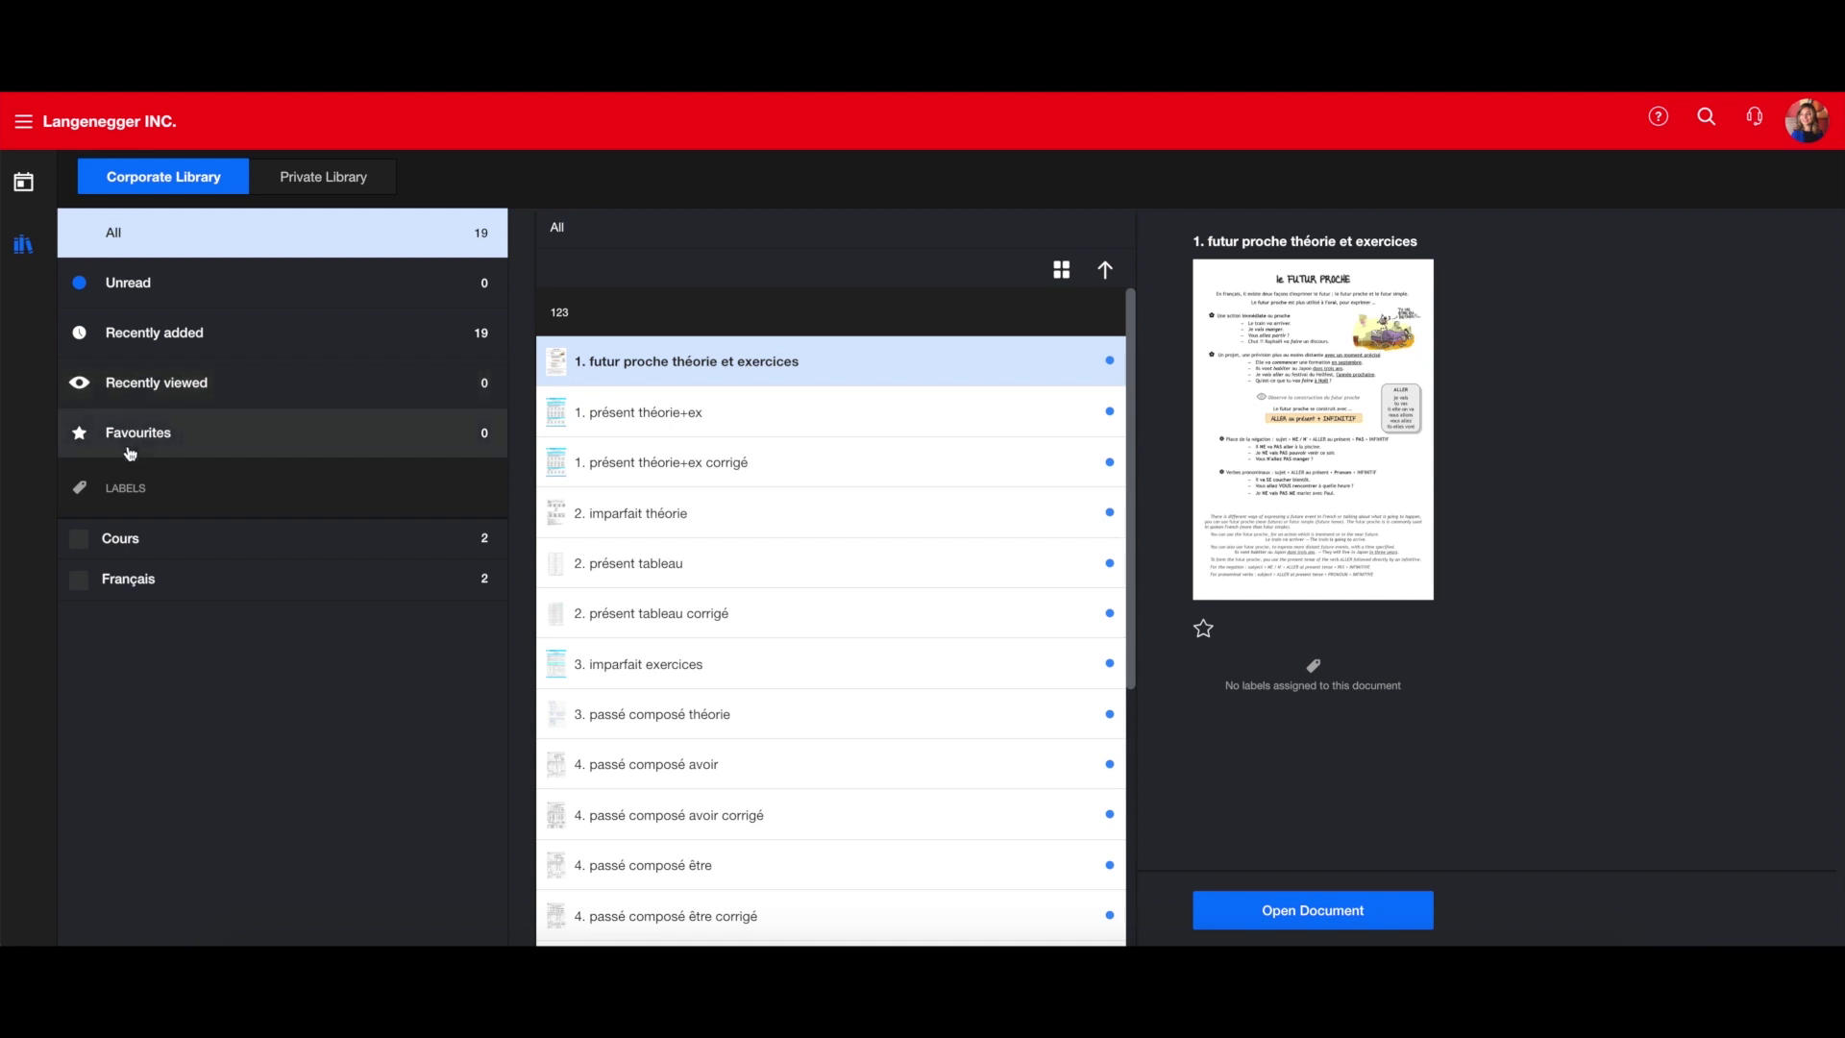
click(78, 544)
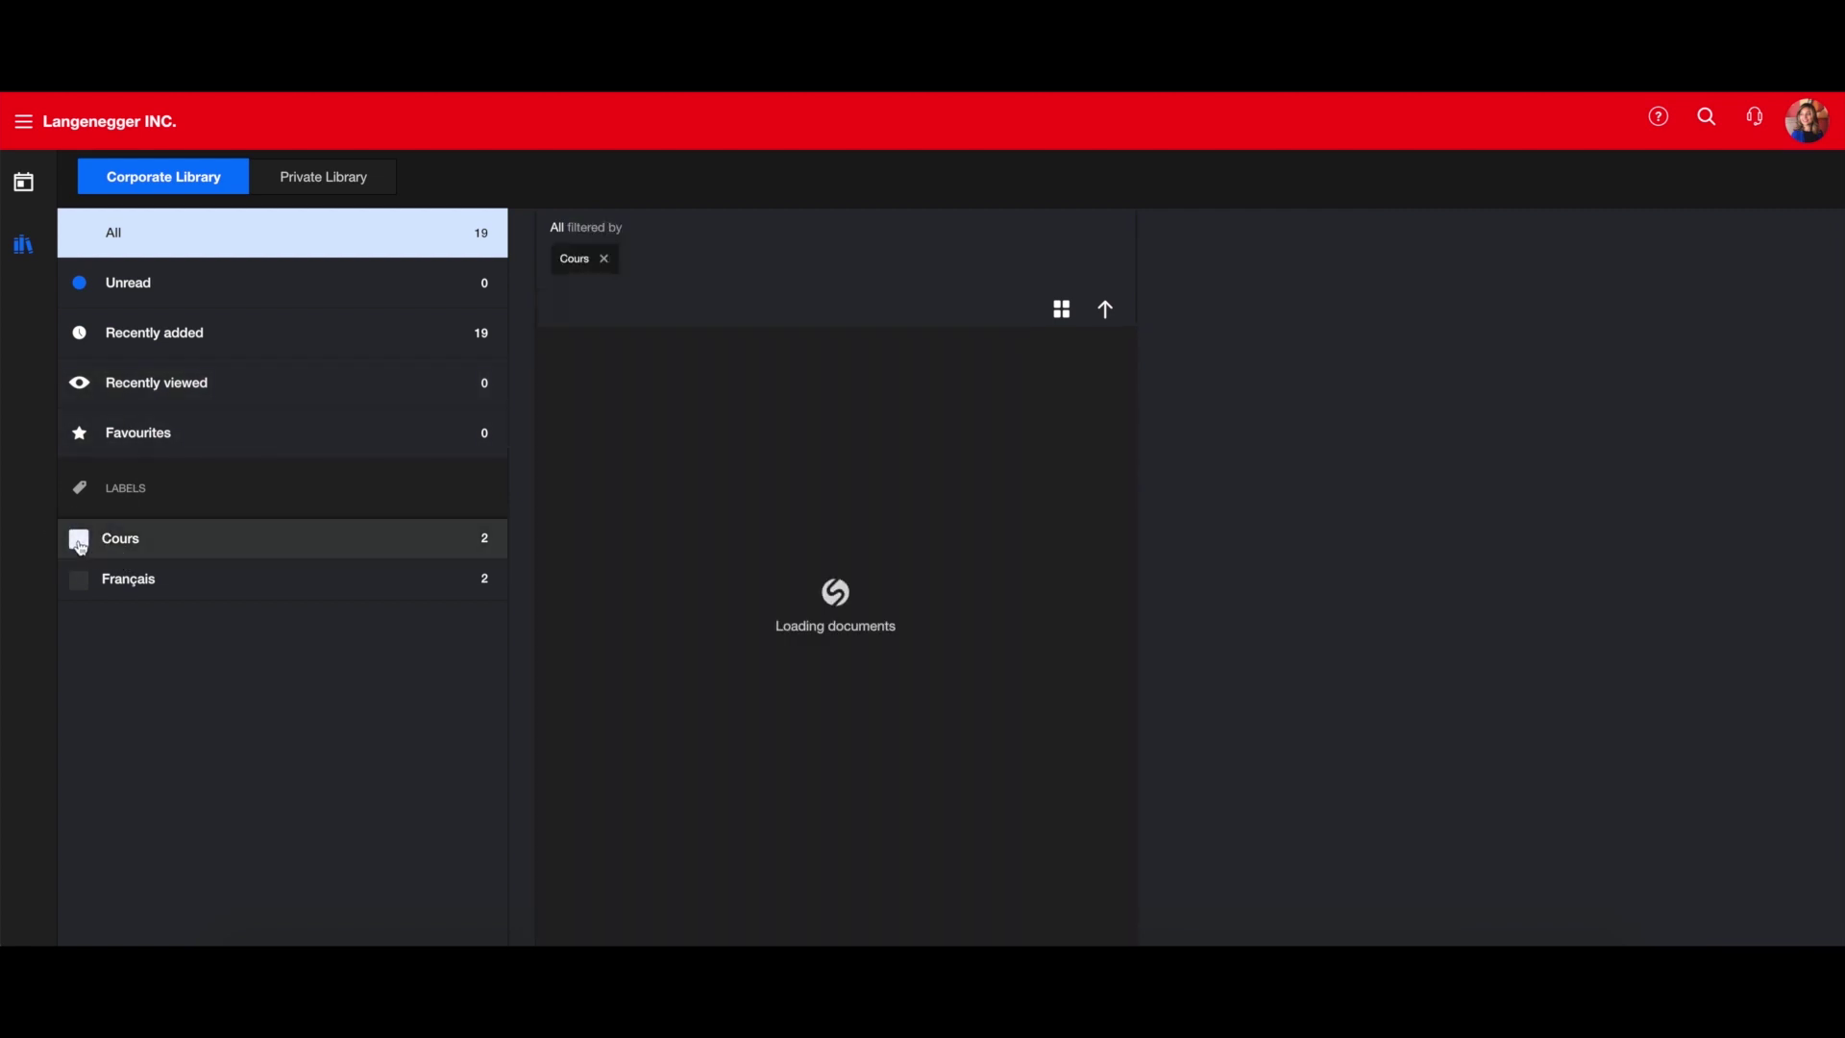
click(80, 580)
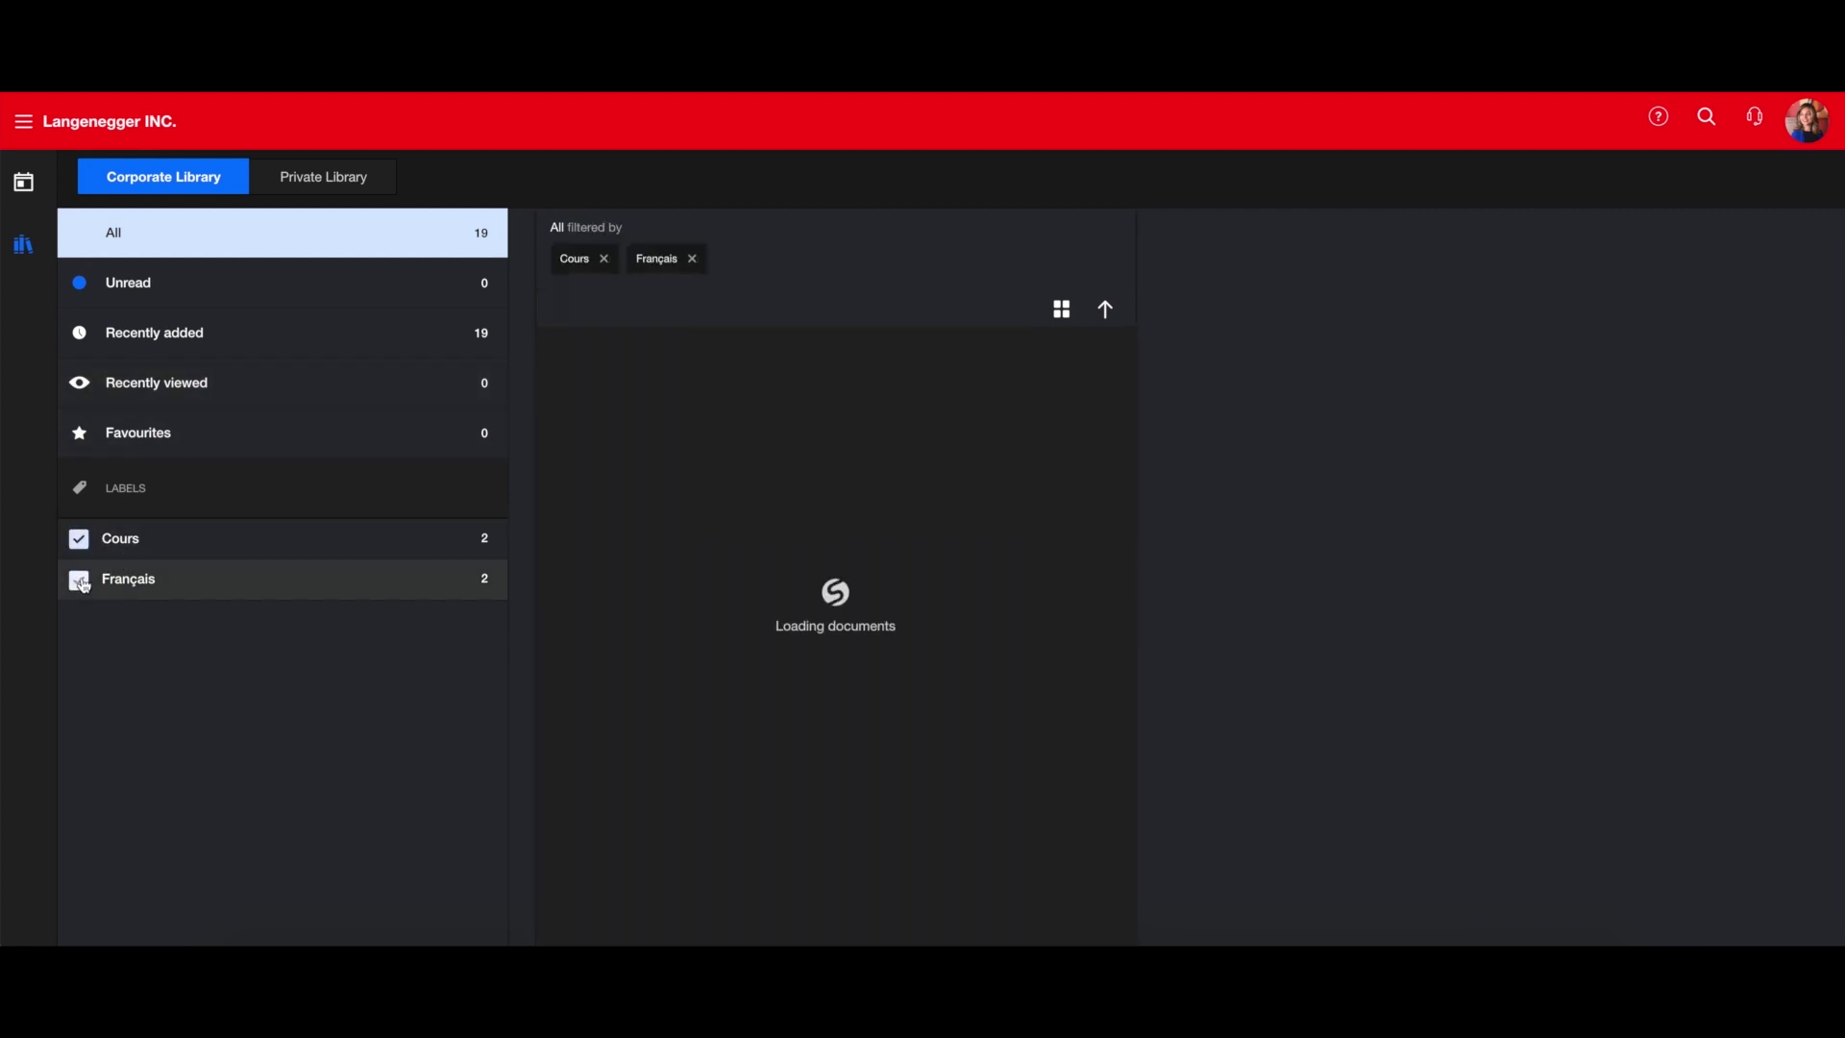
click(83, 584)
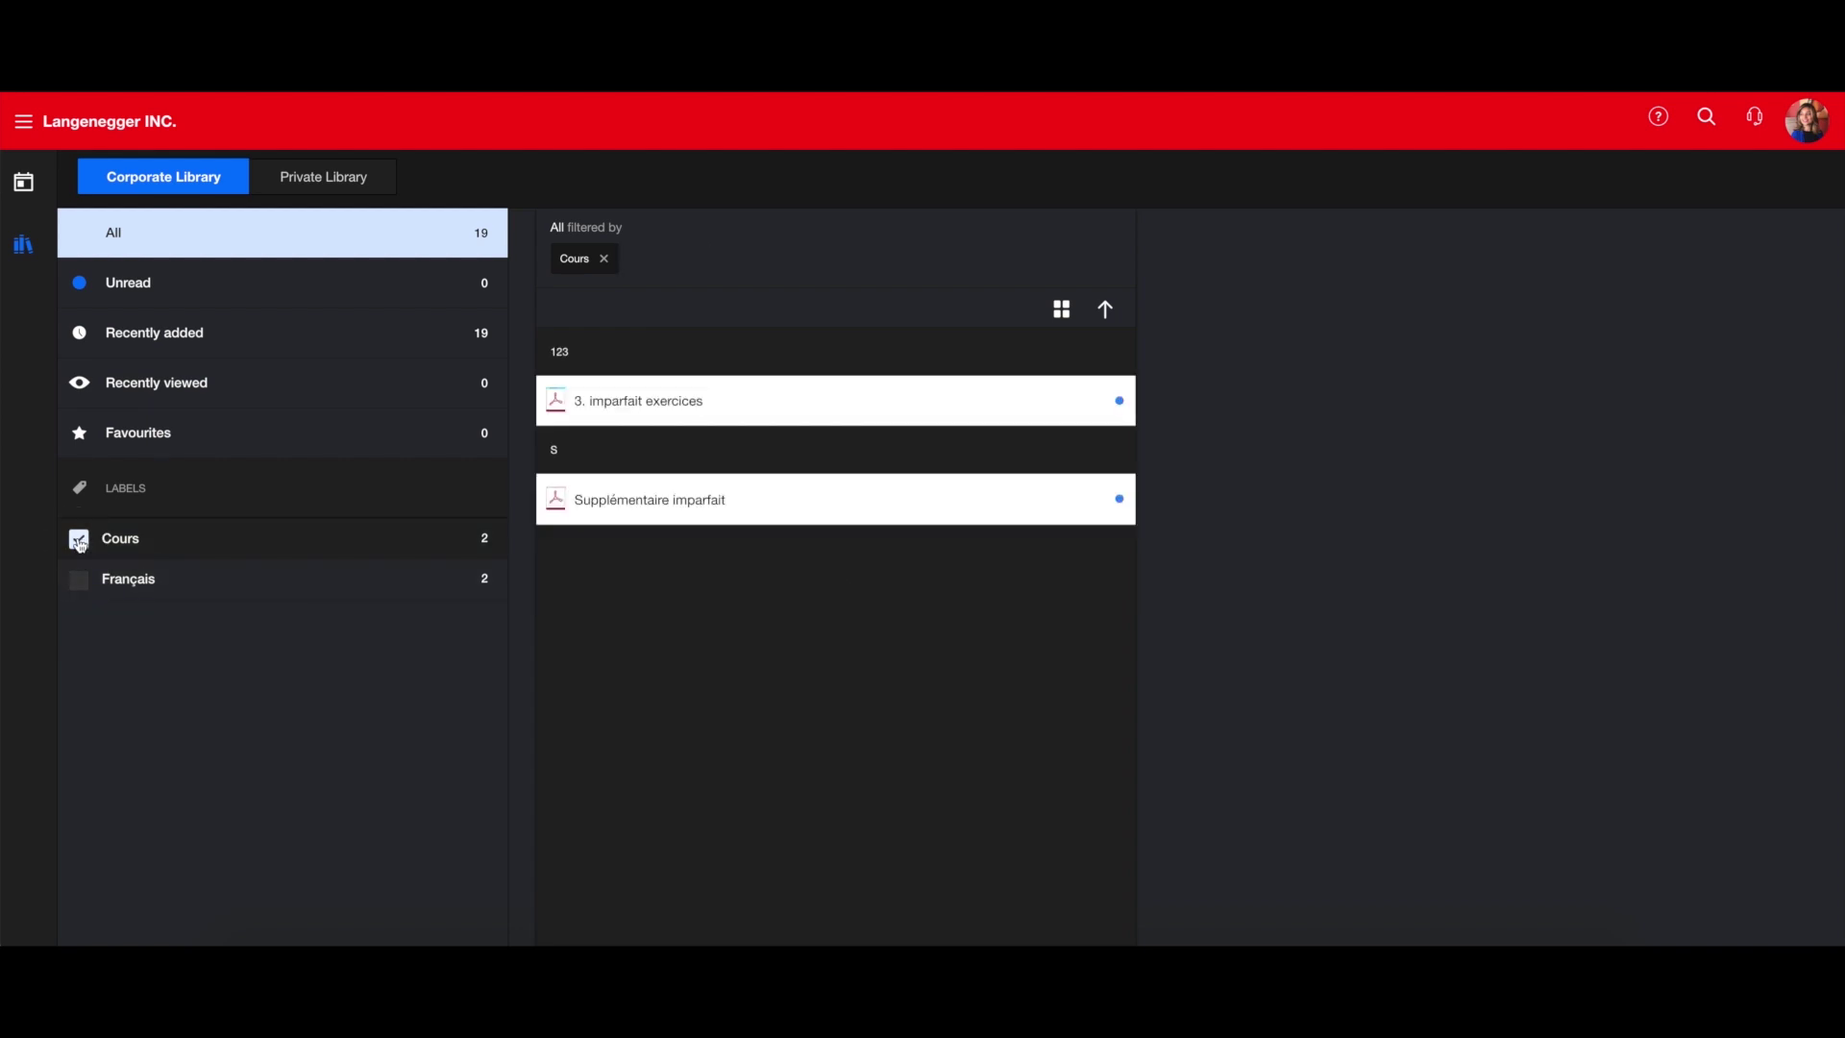
click(79, 538)
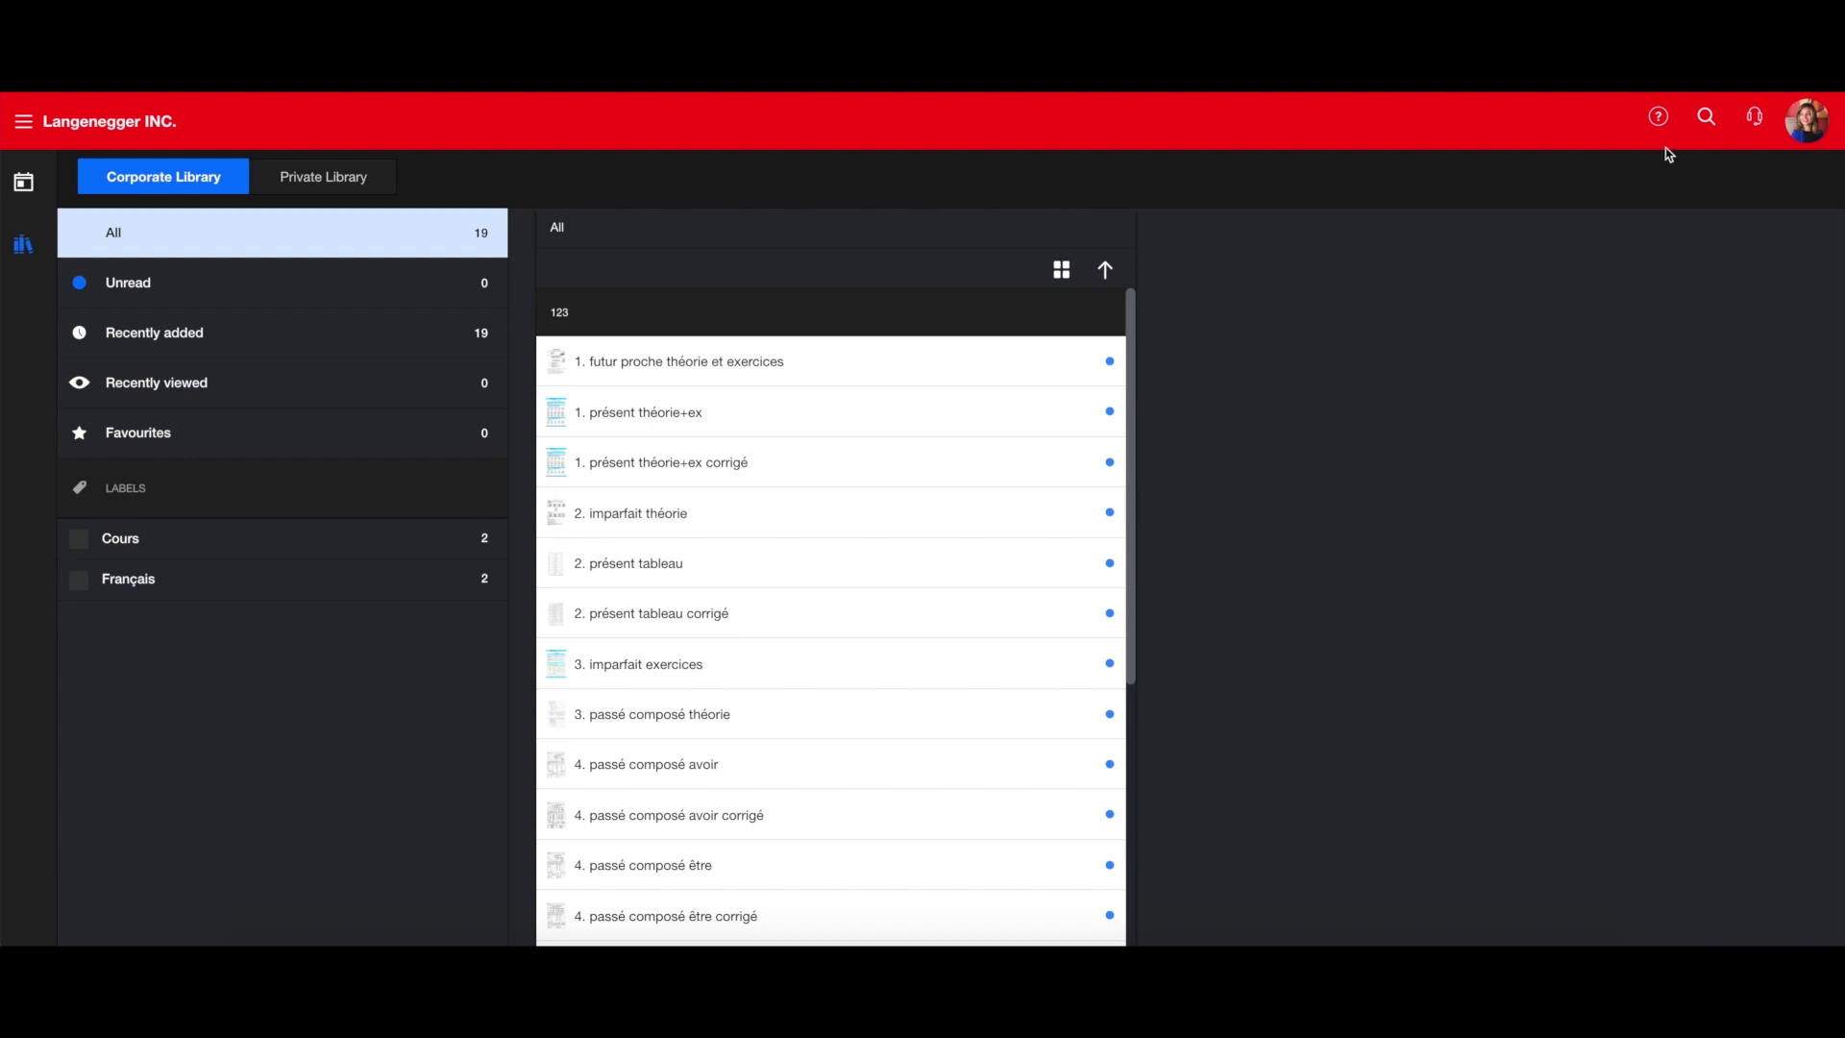
click(1706, 116)
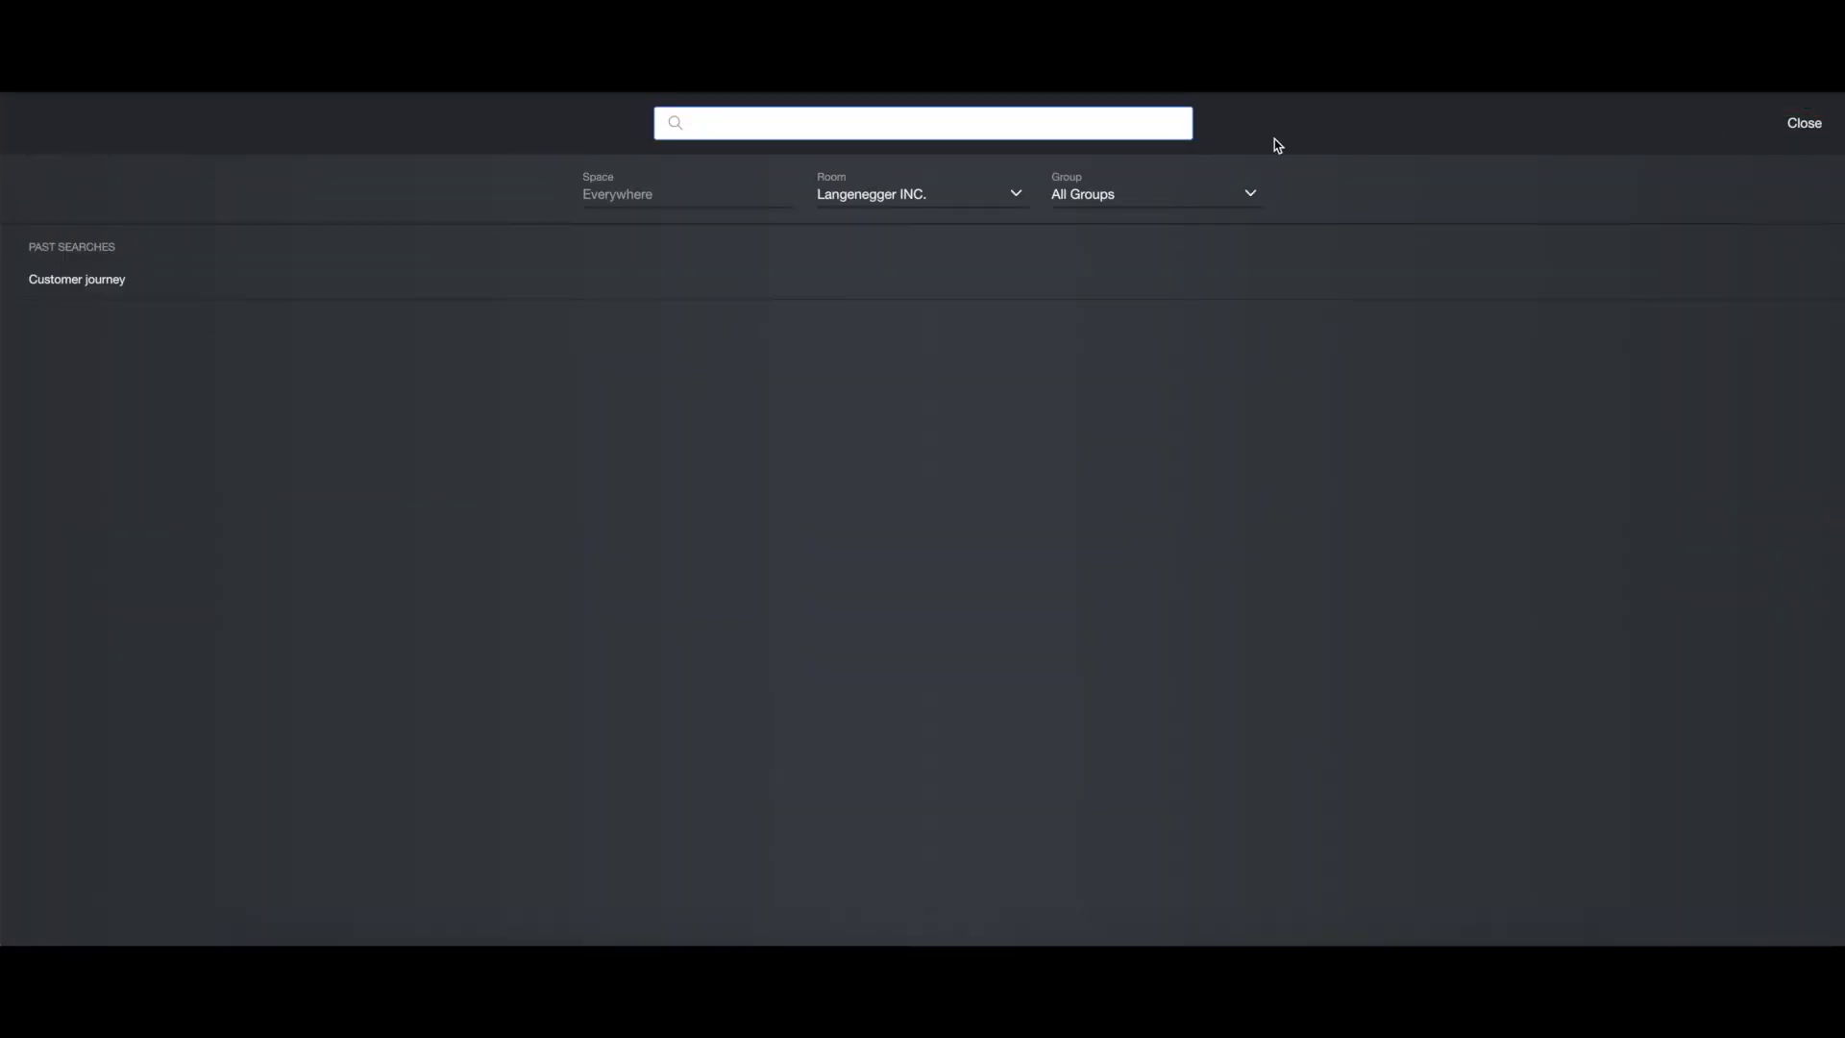
text(Customer journey)
key(Return)
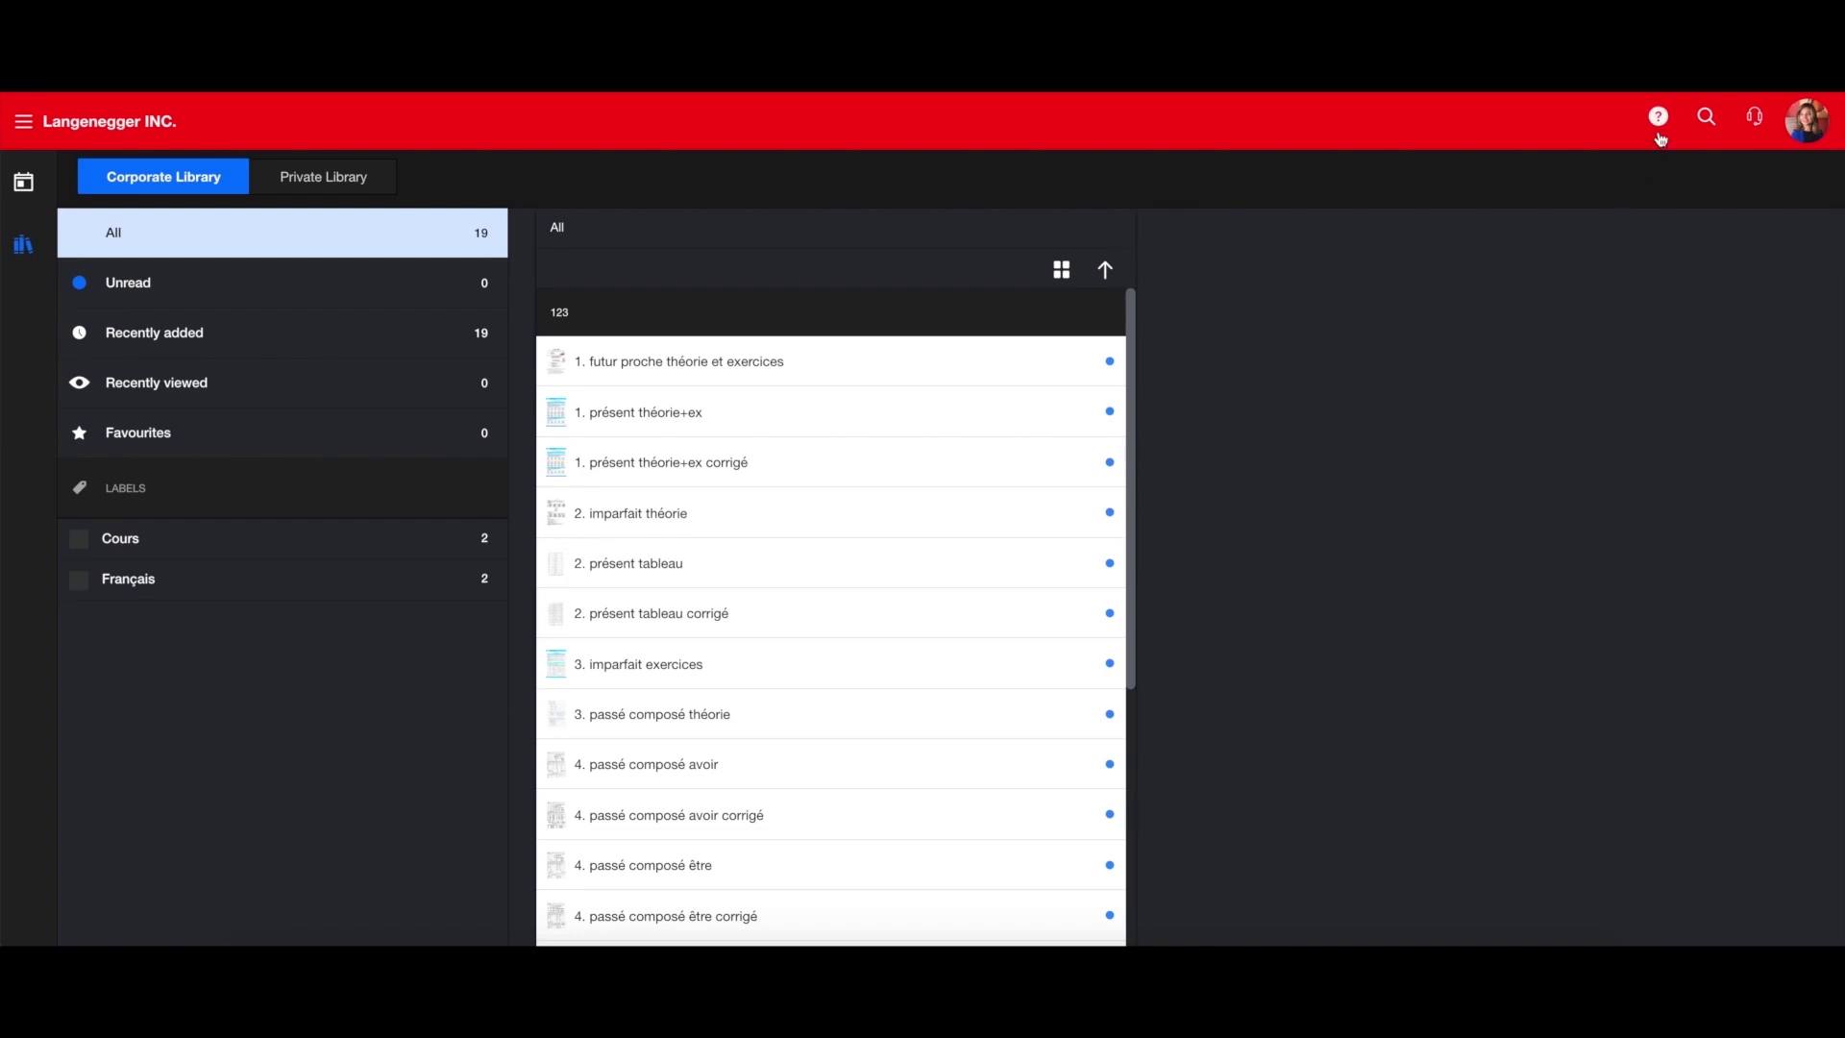
Start a Sherpany support chat from the help menu's Support options
click(1657, 116)
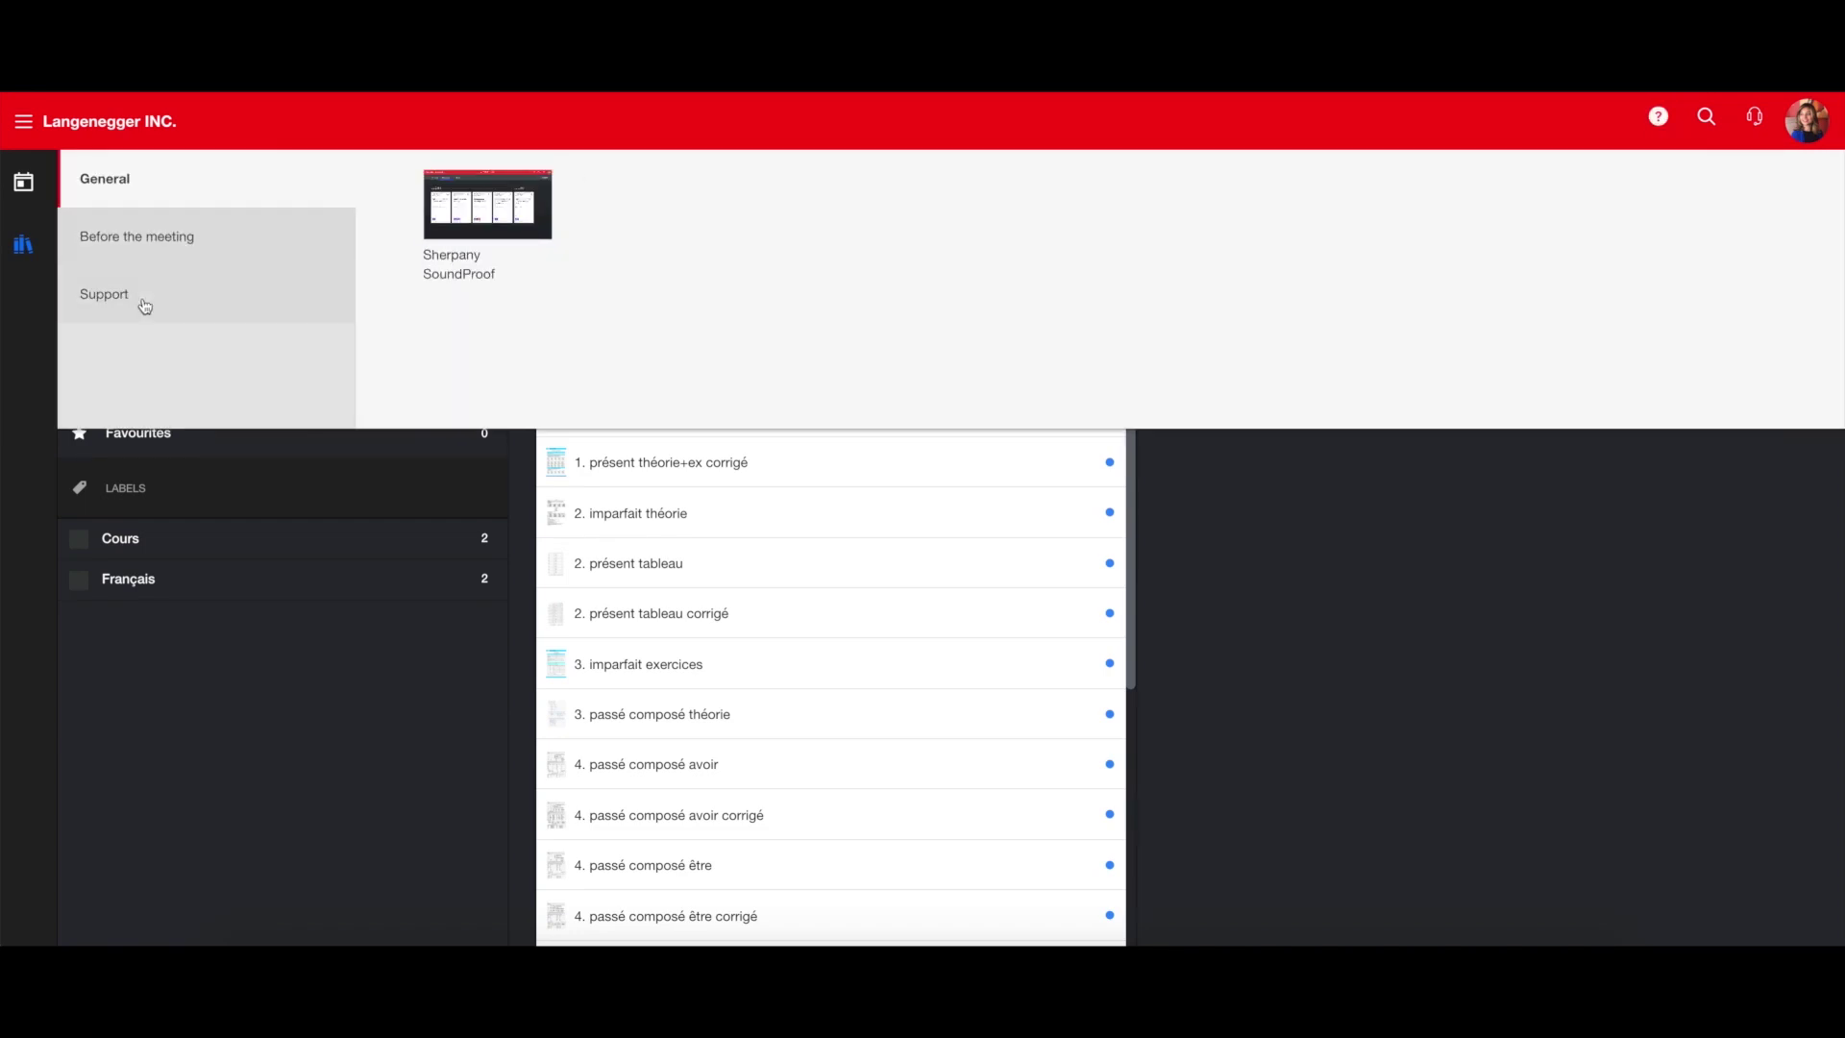
click(144, 304)
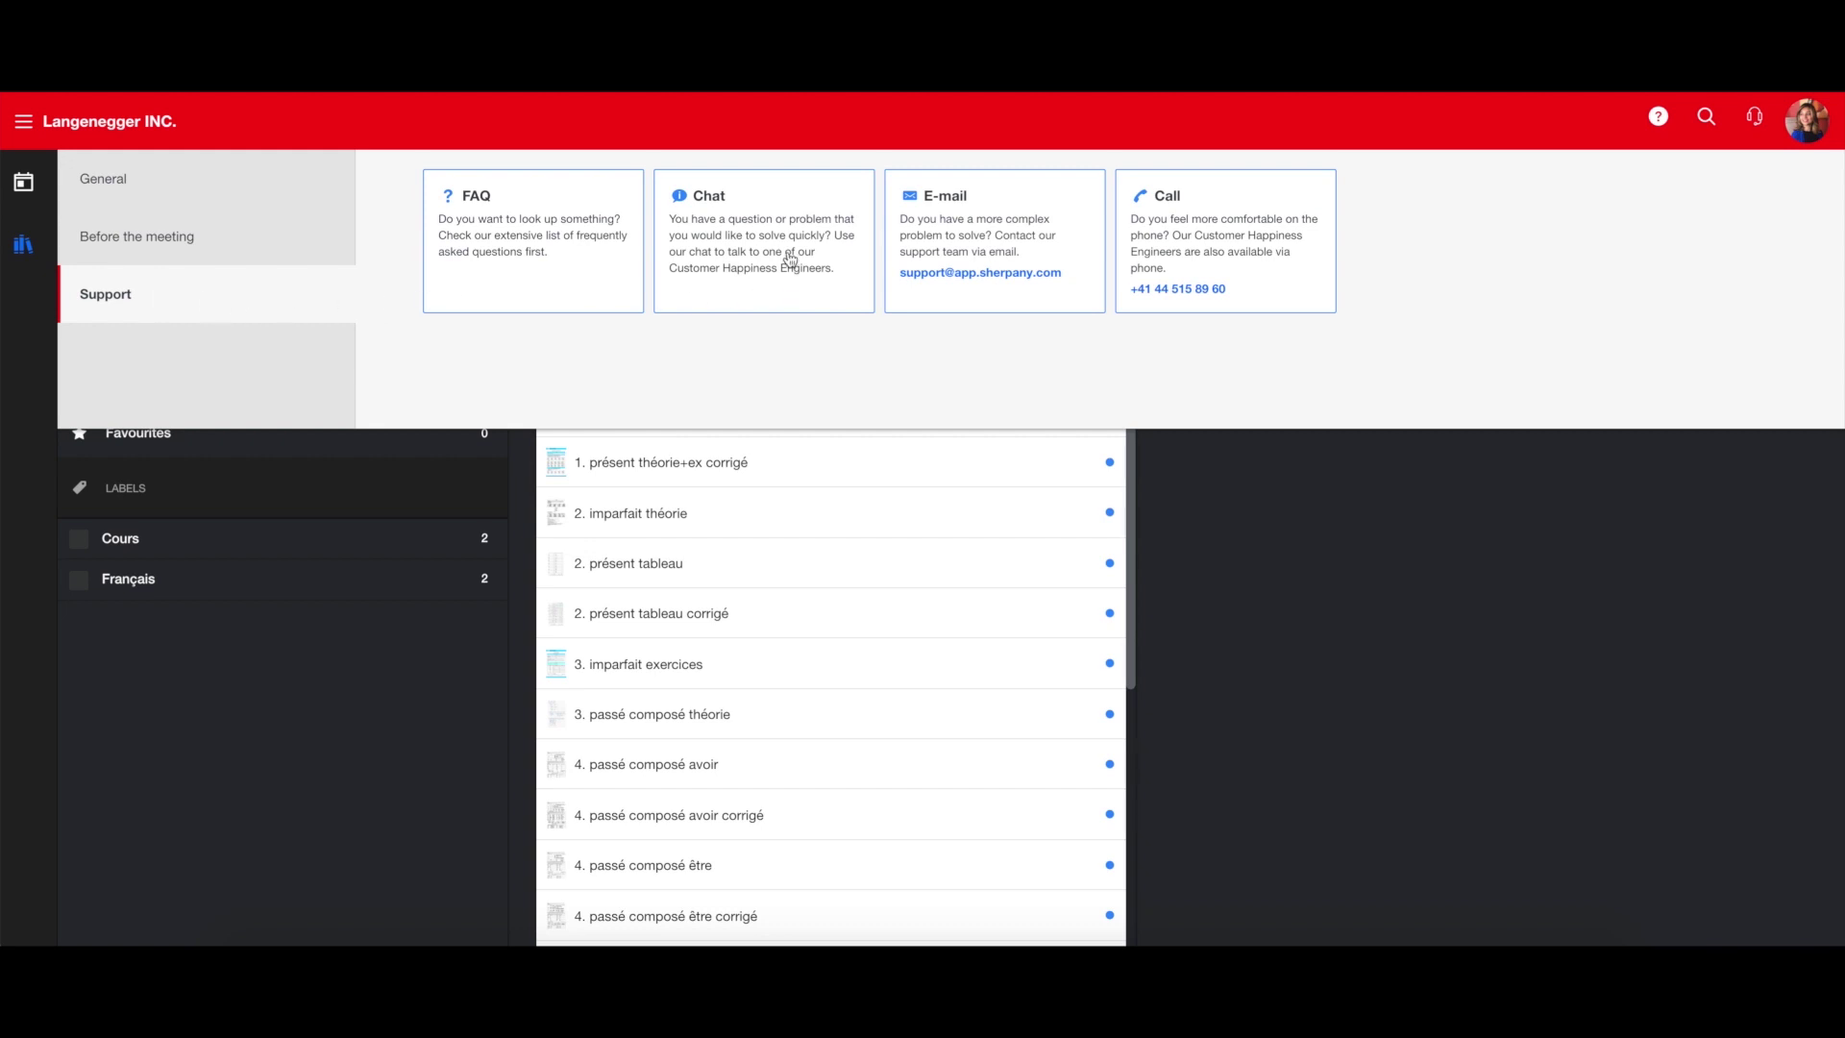
click(788, 244)
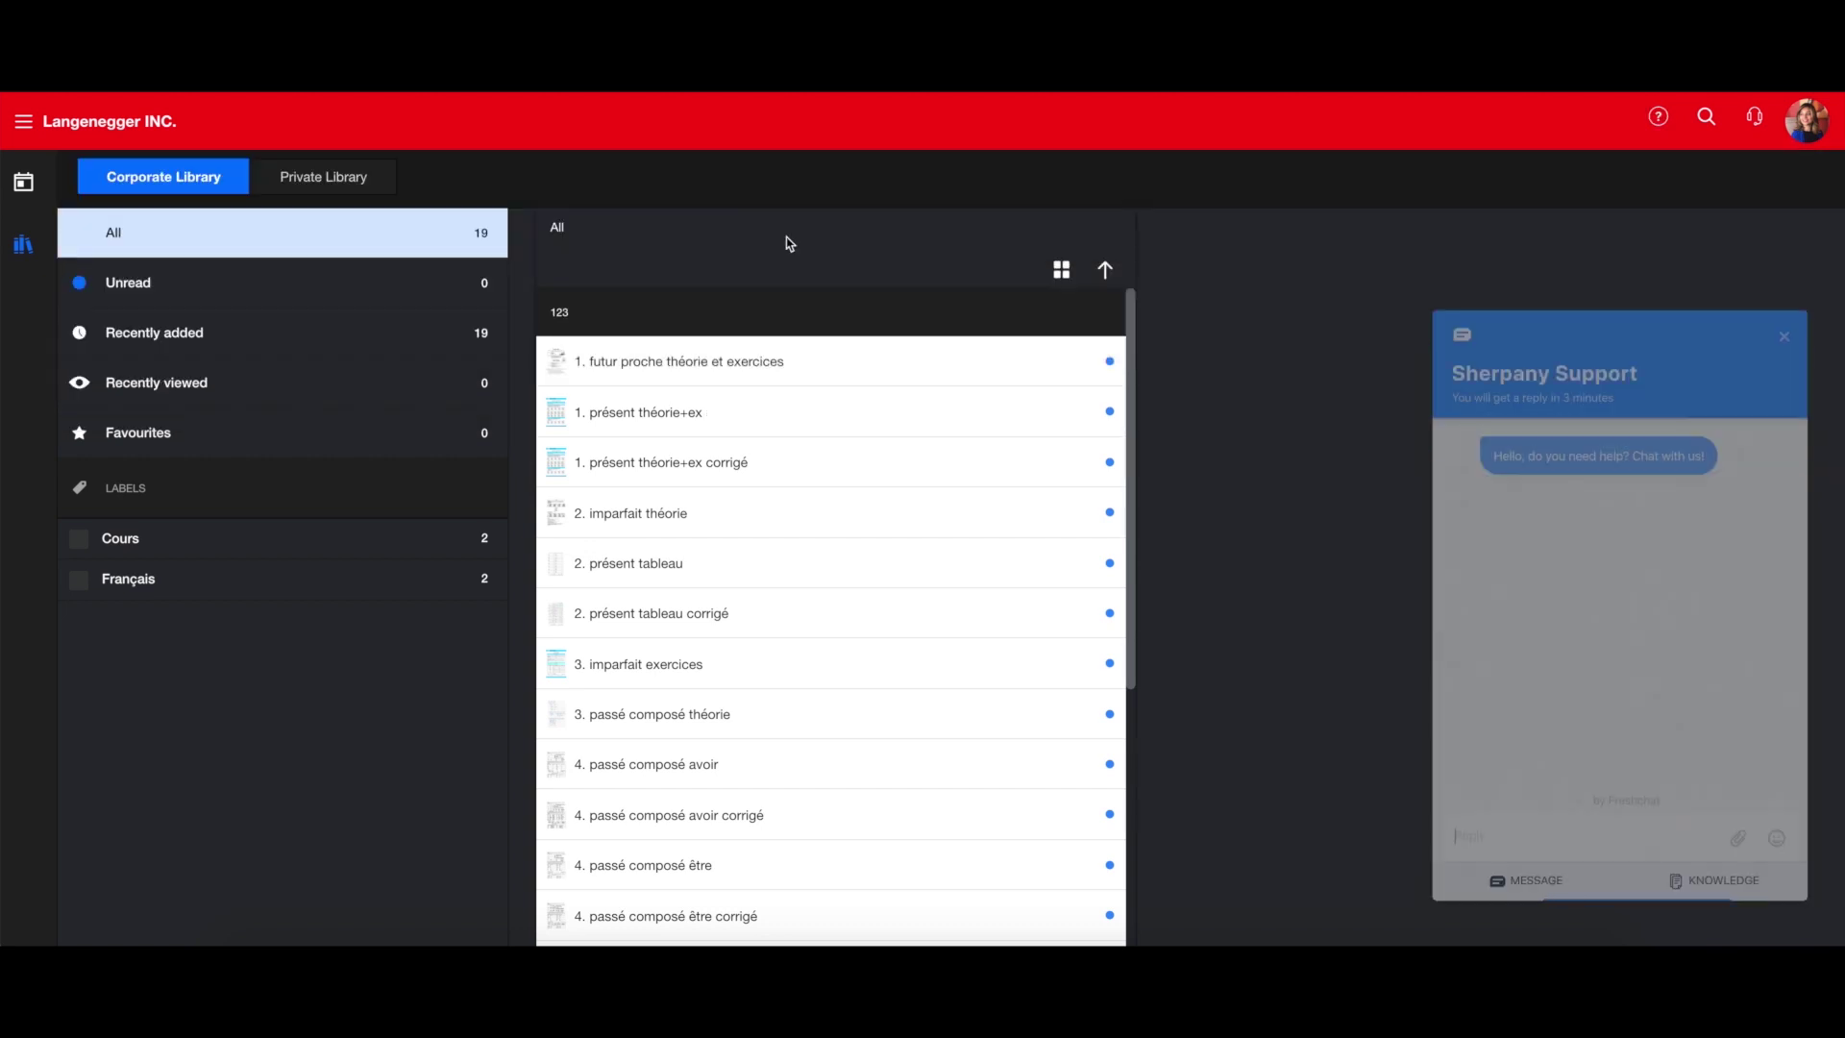